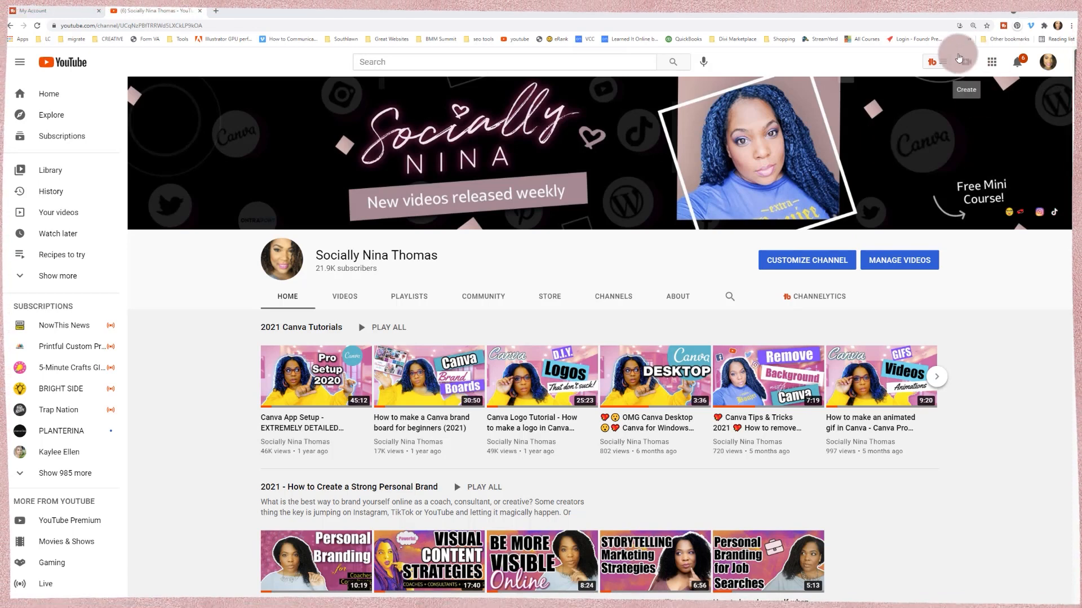
# - Start a new video upload using the "Tube Buddy SEO Keyword Explorer for coaches consultants and creatives" file from the Downloads folder
pyautogui.click(965, 62)
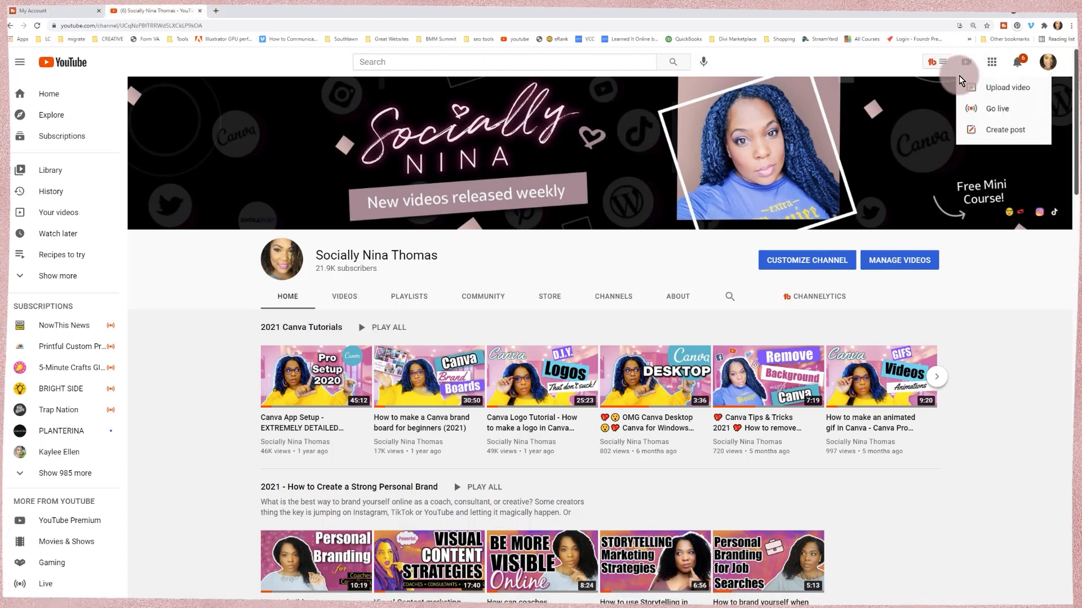
pyautogui.click(988, 88)
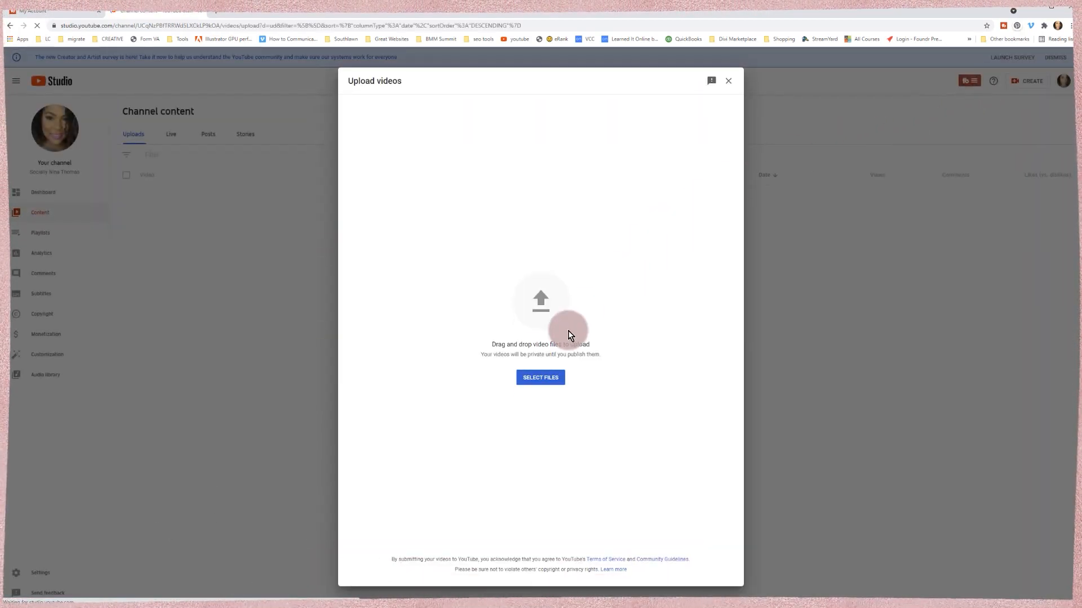
pyautogui.click(538, 379)
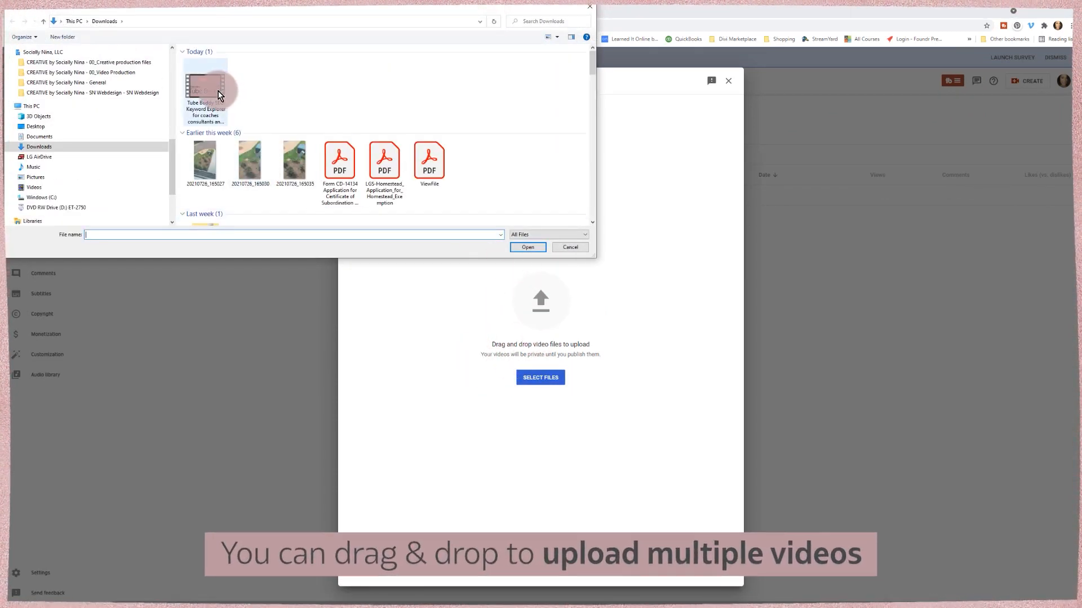
pyautogui.doubleClick(220, 96)
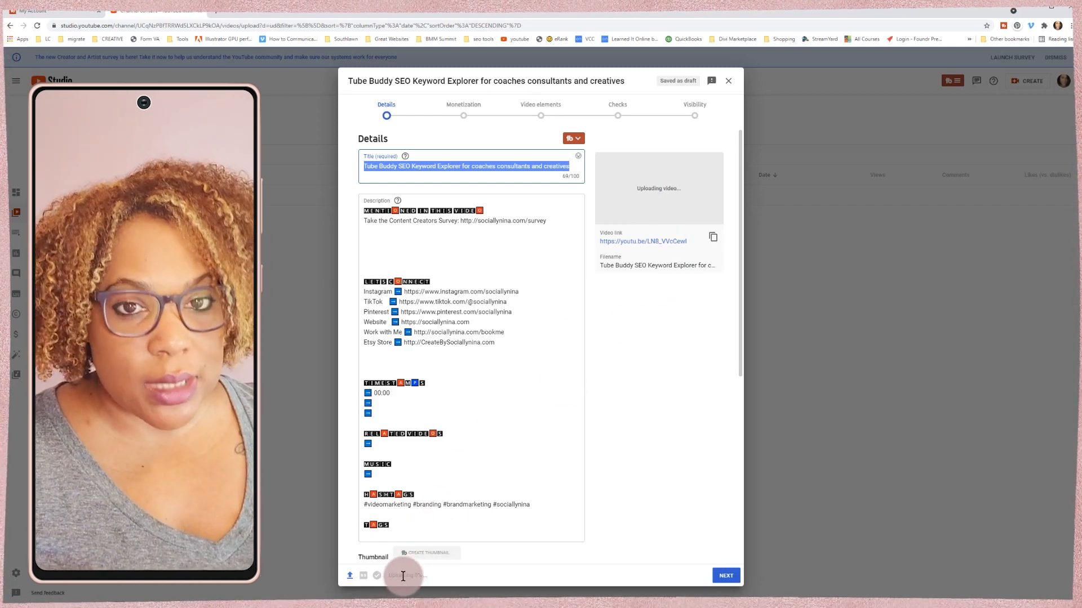
pyautogui.click(717, 140)
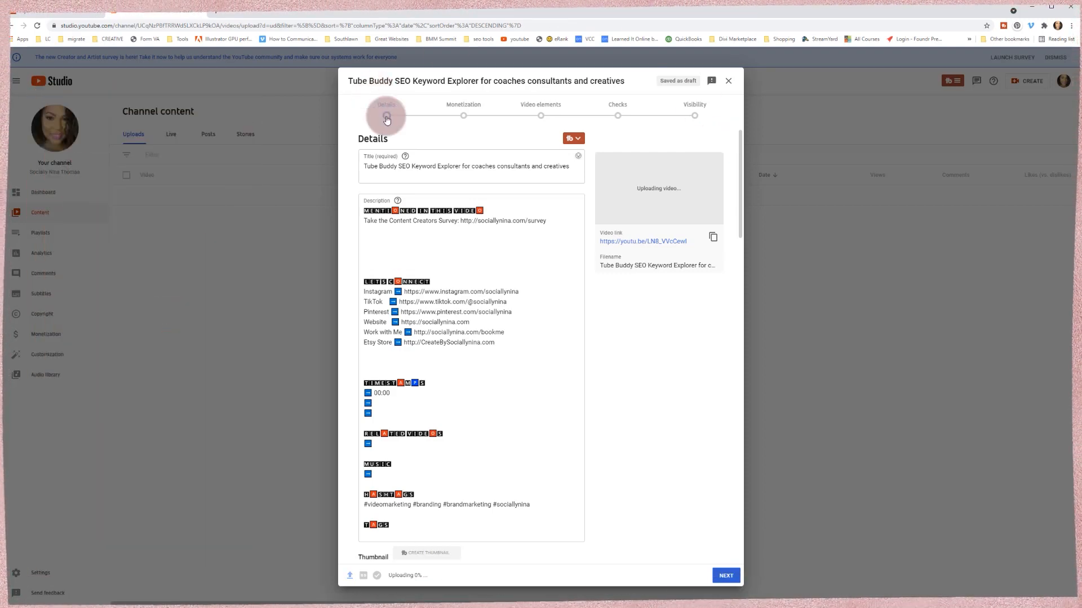
# - Capitalize "Coaches", "Consultants" and "Creatives" in the video title
pyautogui.moveTo(364, 167); pyautogui.dragTo(534, 180)
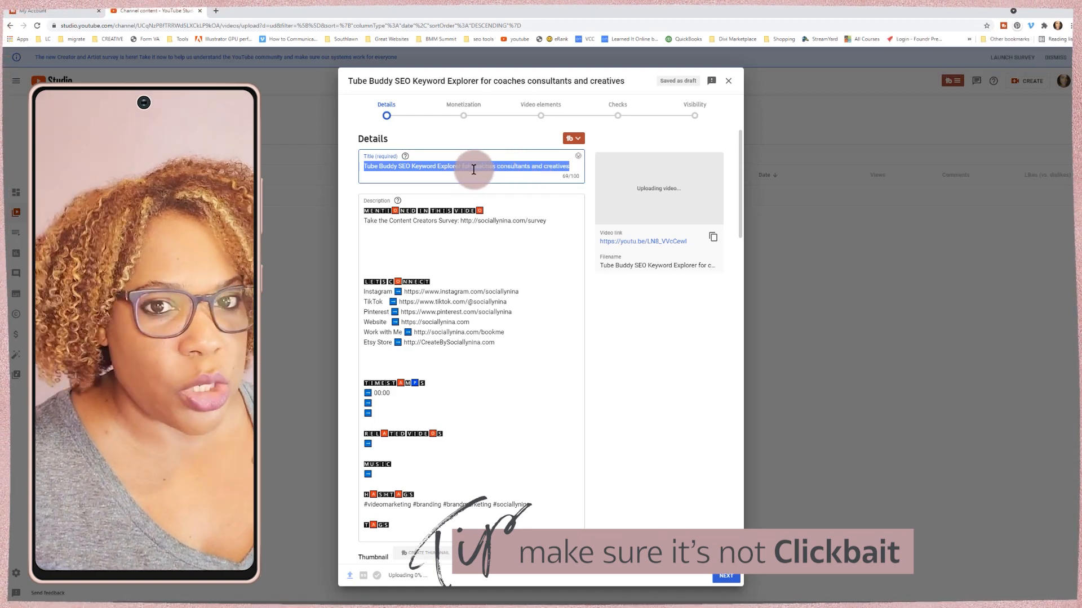
pyautogui.click(472, 168)
pyautogui.press('BackSpace')
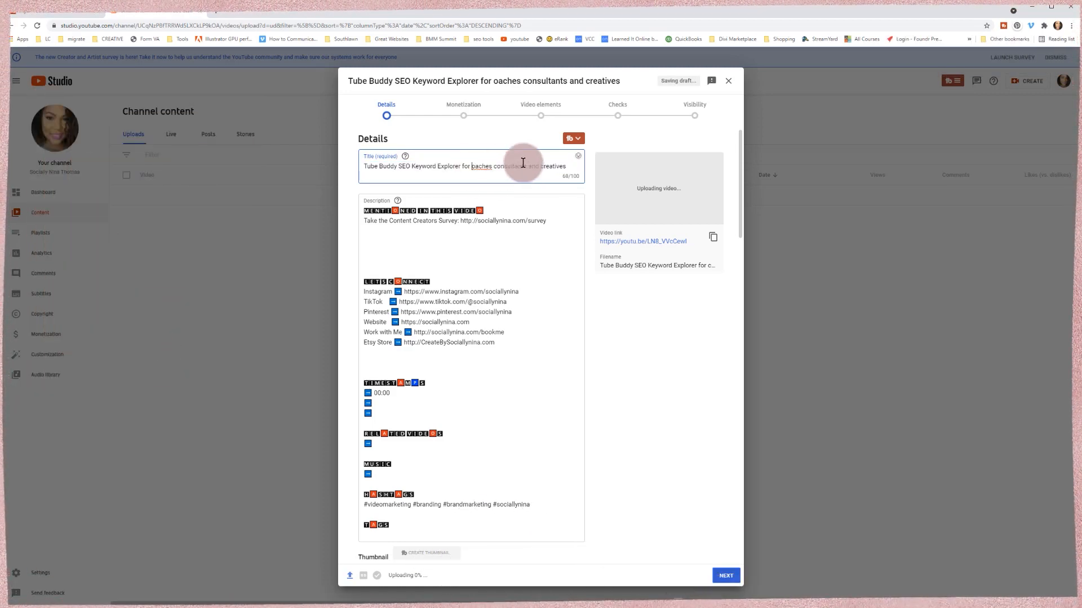
pyautogui.write('C')
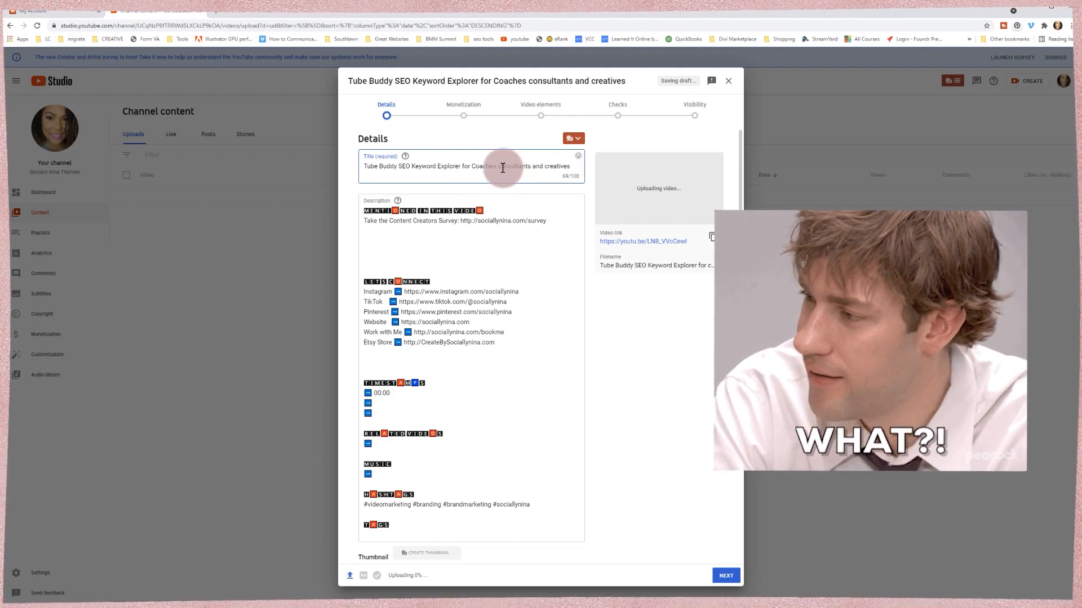
pyautogui.press('BackSpace')
pyautogui.press('BackSpace')
pyautogui.write('Co')
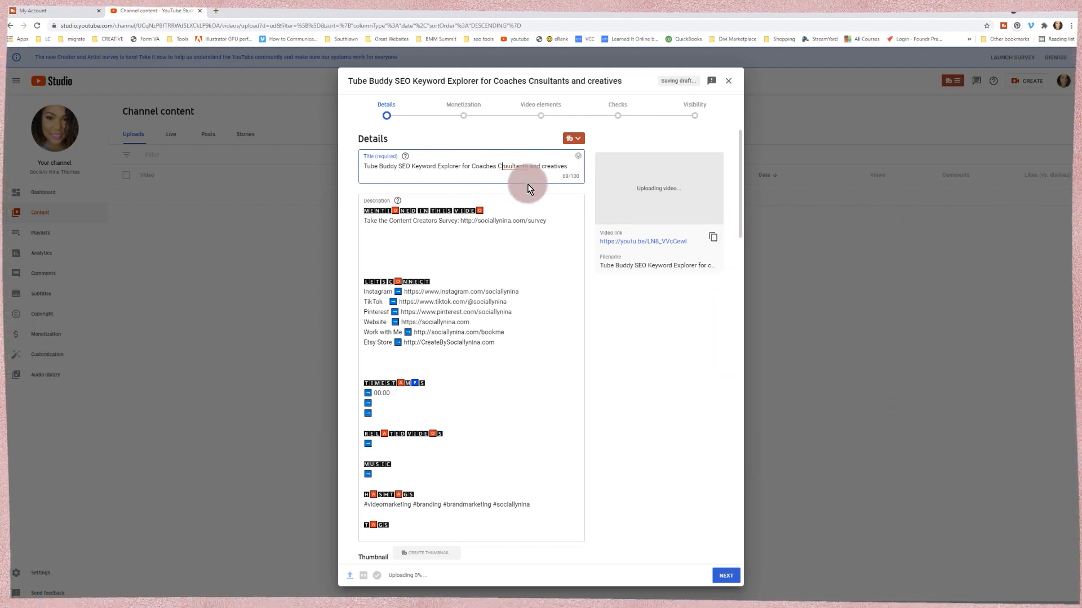
pyautogui.click(551, 166)
pyautogui.press('BackSpace')
pyautogui.press('BackSpace')
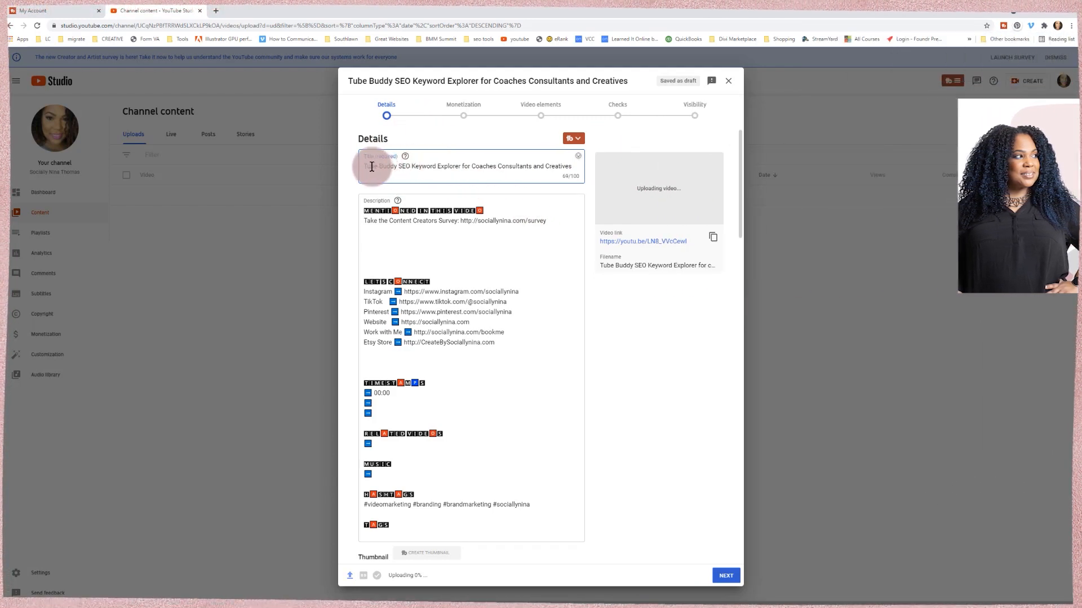
# - Insert blank lines at the start of the description, above the "Mentioned in this video" heading
pyautogui.moveTo(363, 167); pyautogui.dragTo(383, 168)
pyautogui.moveTo(504, 168); pyautogui.dragTo(577, 171)
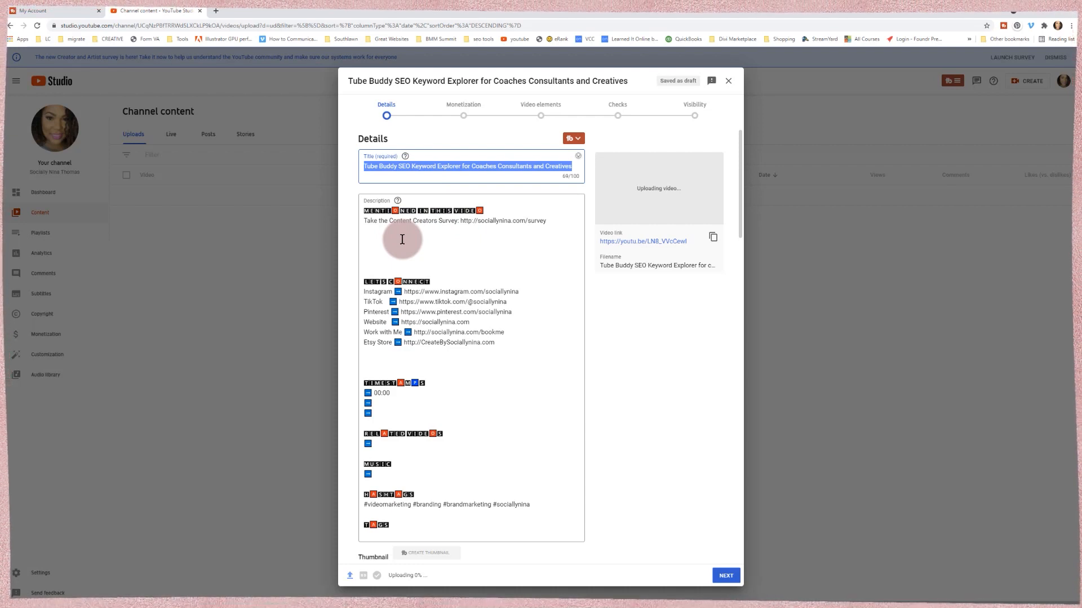
pyautogui.click(365, 211)
pyautogui.press('Return')
pyautogui.press('Return')
pyautogui.press('Return')
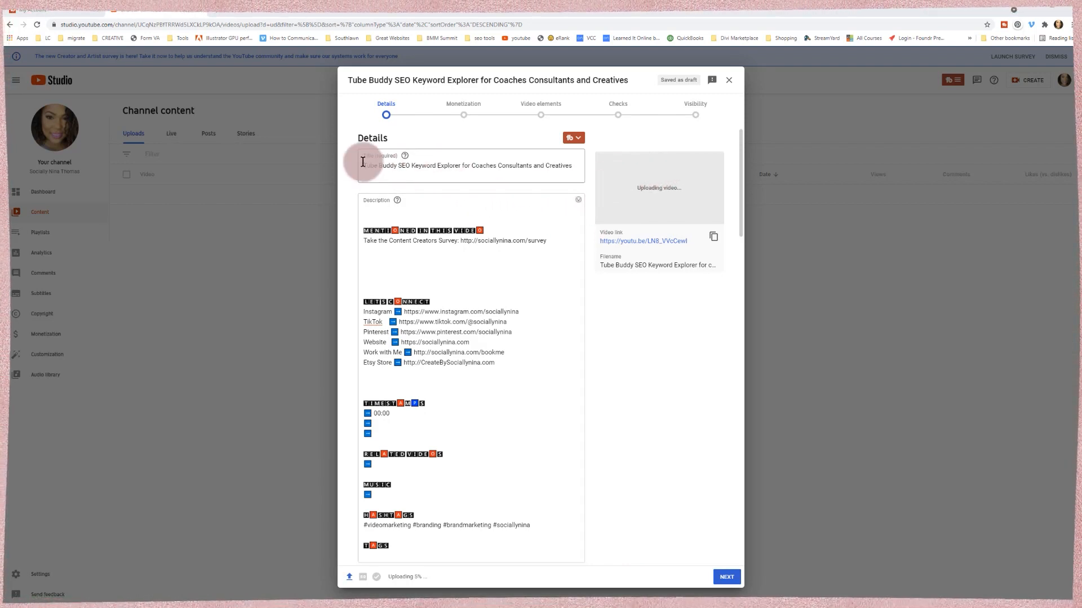
pyautogui.moveTo(365, 167); pyautogui.dragTo(381, 213)
pyautogui.click(385, 214)
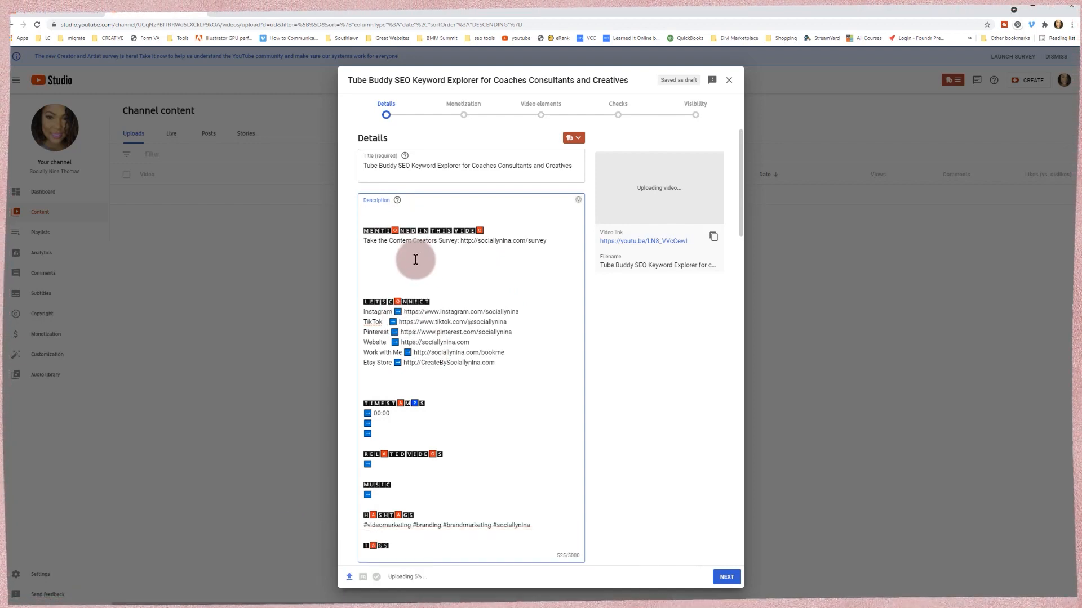
# - Examine the social media links in the description's "Let's Connect" section and the https prefix of the Instagram URL
pyautogui.scroll(-10, 414, 257)
pyautogui.scroll(8, 422, 270)
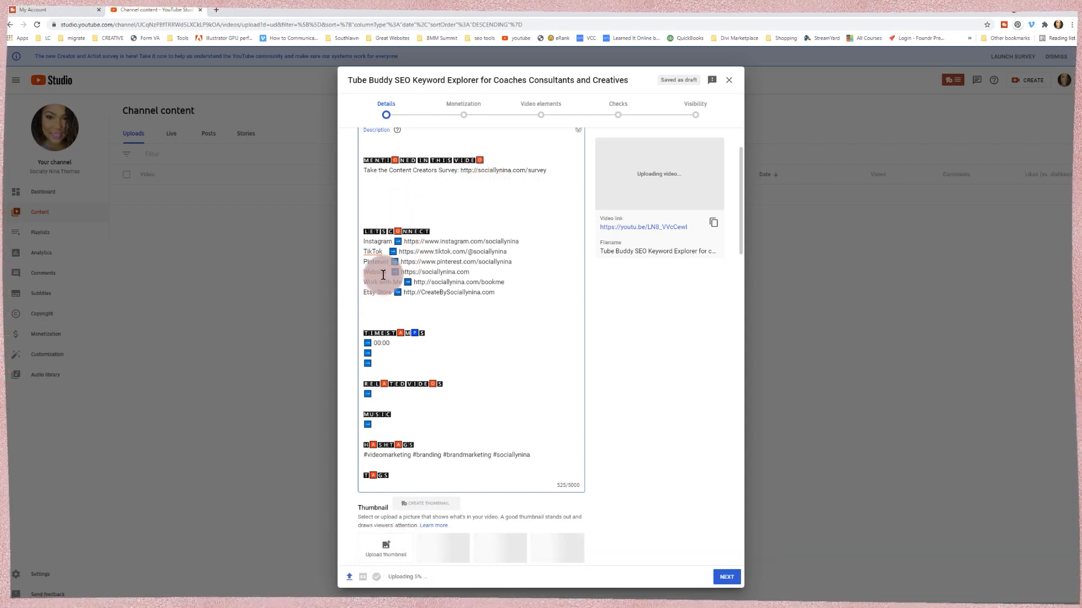
pyautogui.click(363, 241)
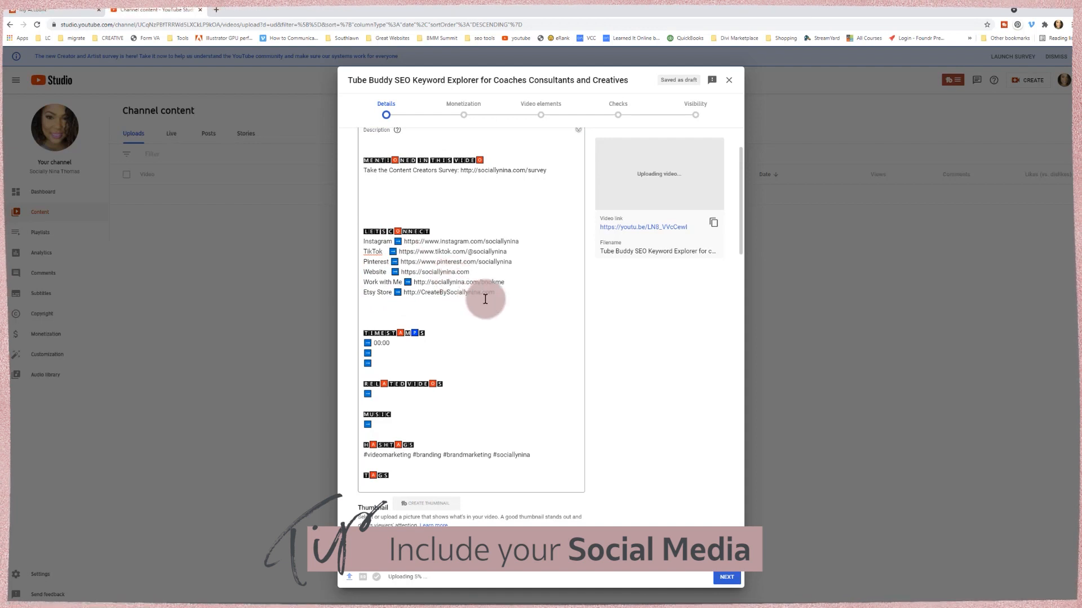
pyautogui.moveTo(499, 297); pyautogui.dragTo(373, 244)
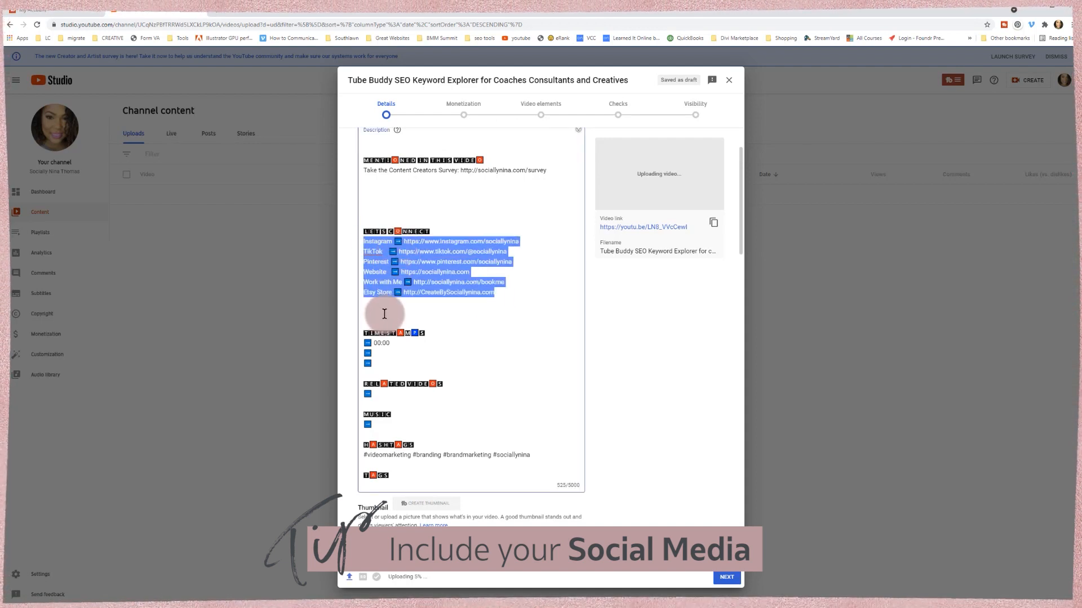
pyautogui.click(385, 313)
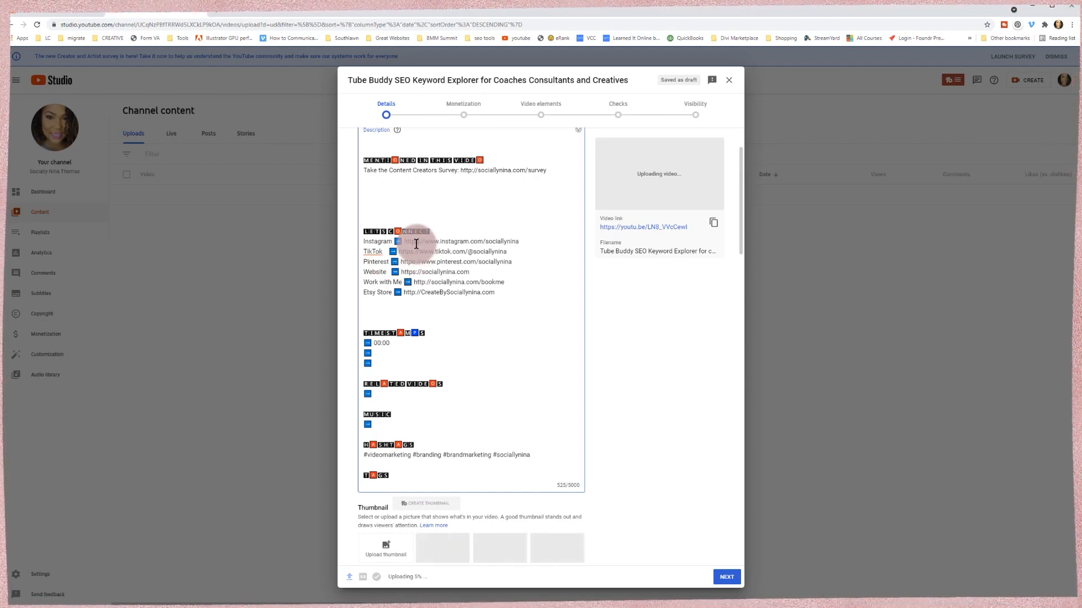
pyautogui.moveTo(416, 243); pyautogui.dragTo(404, 243)
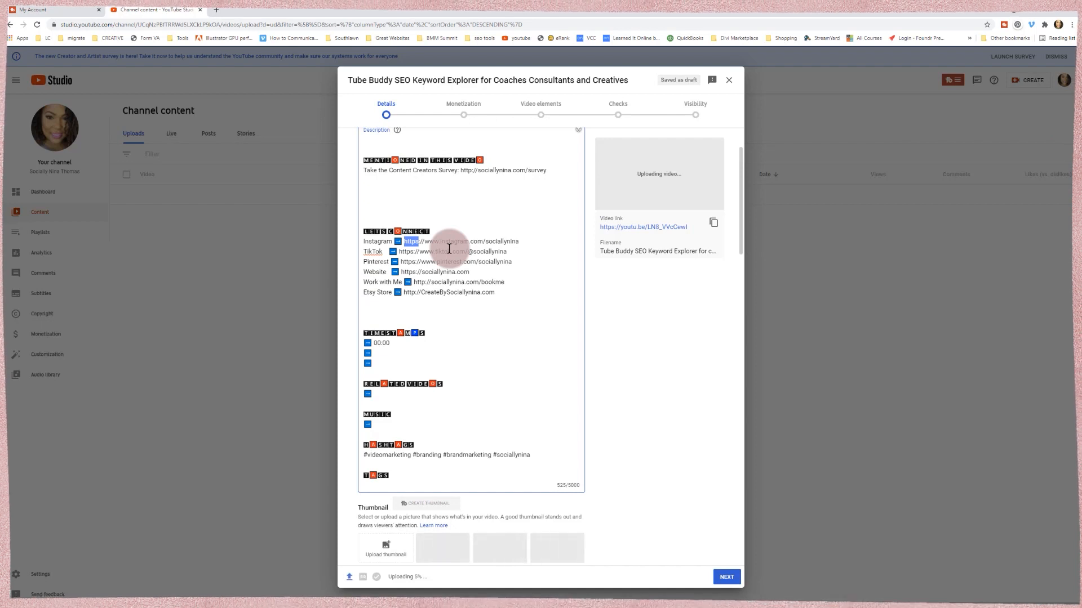
pyautogui.click(445, 304)
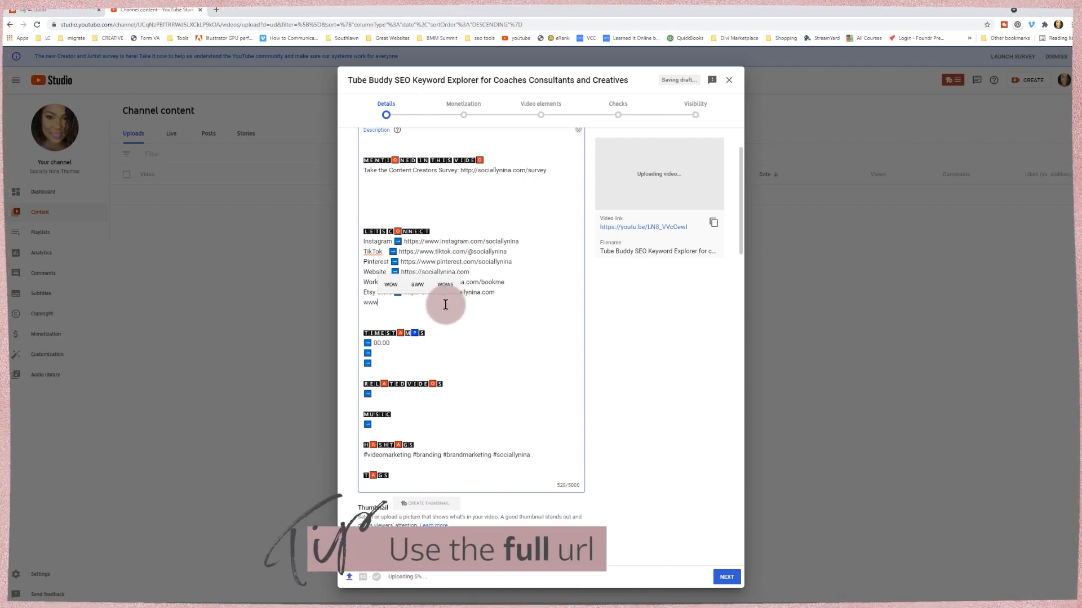
pyautogui.press('BackSpace')
pyautogui.press('BackSpace')
pyautogui.press('BackSpace')
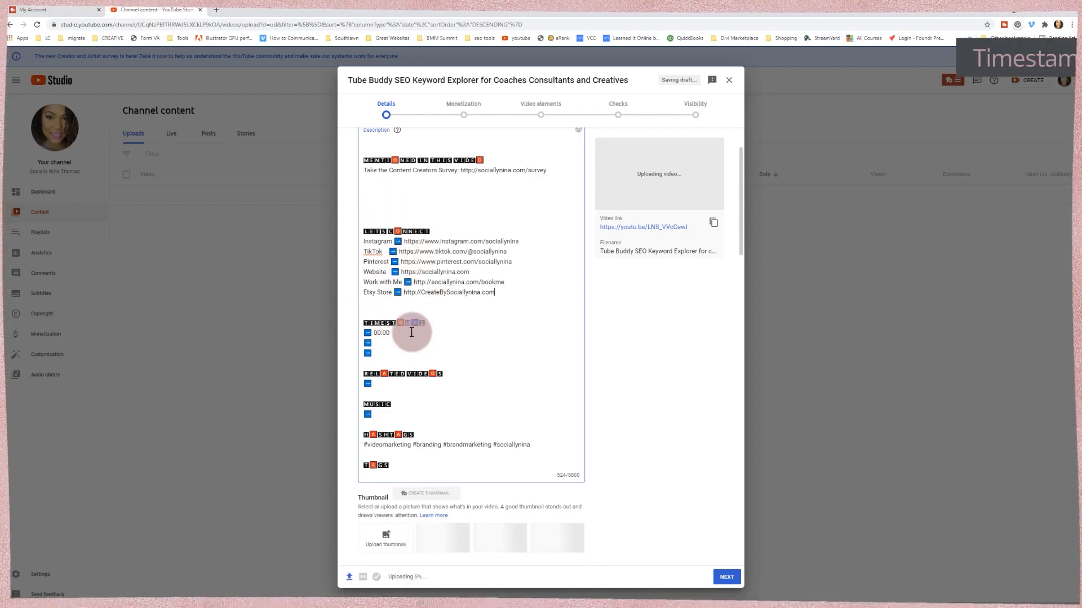
pyautogui.scroll(-10, 410, 317)
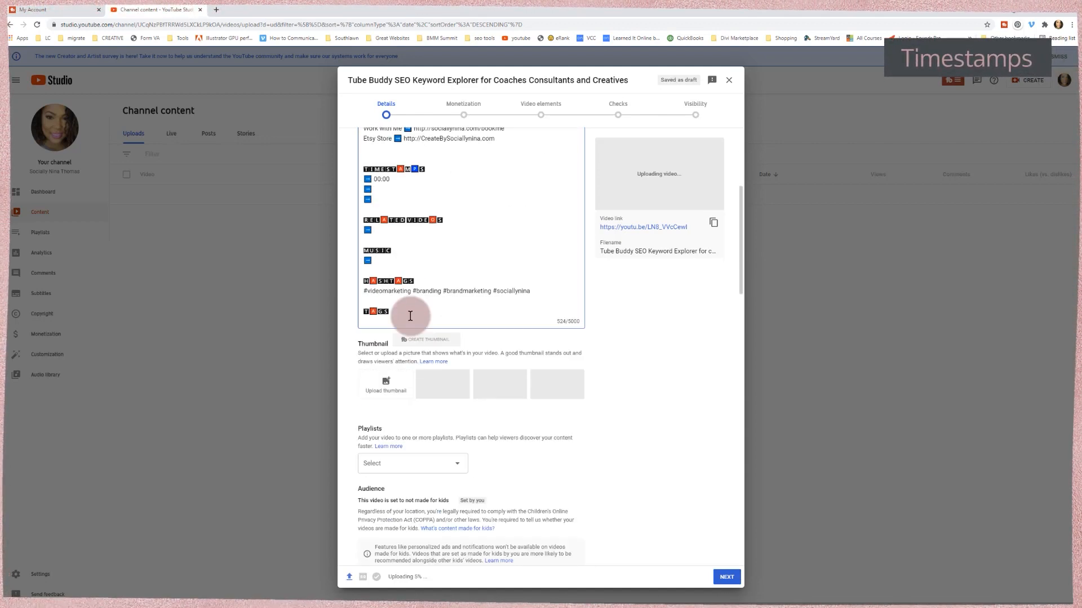
pyautogui.scroll(3, 435, 223)
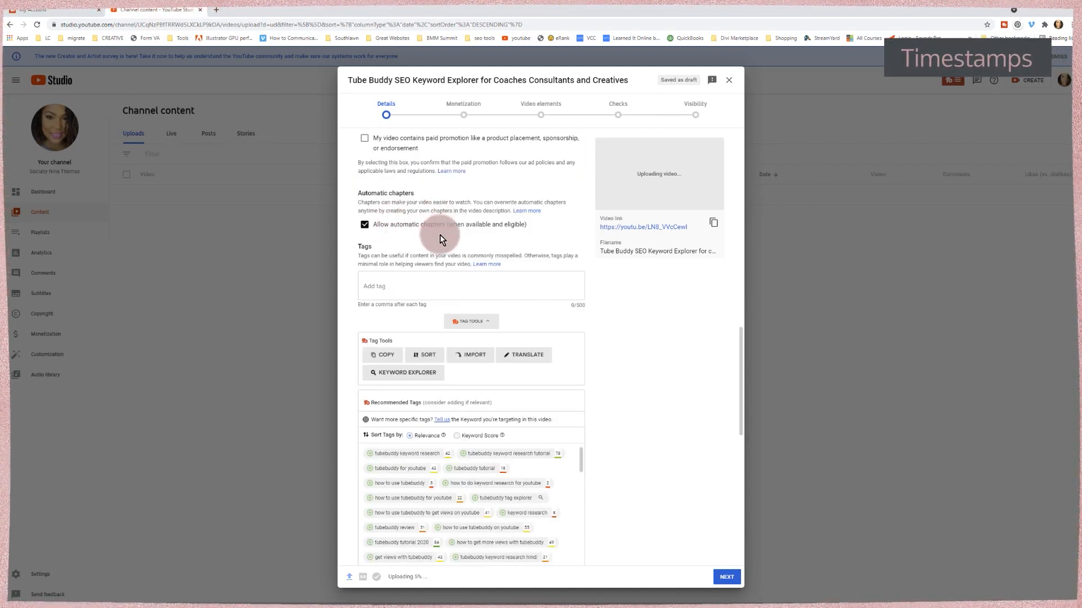
pyautogui.scroll(7, 439, 236)
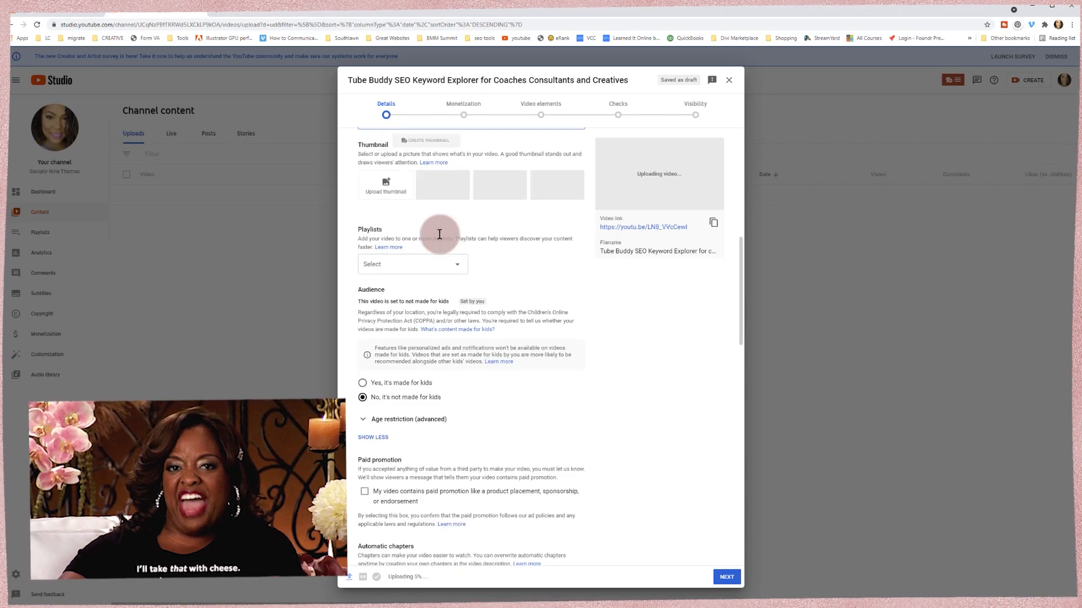
pyautogui.scroll(5, 439, 234)
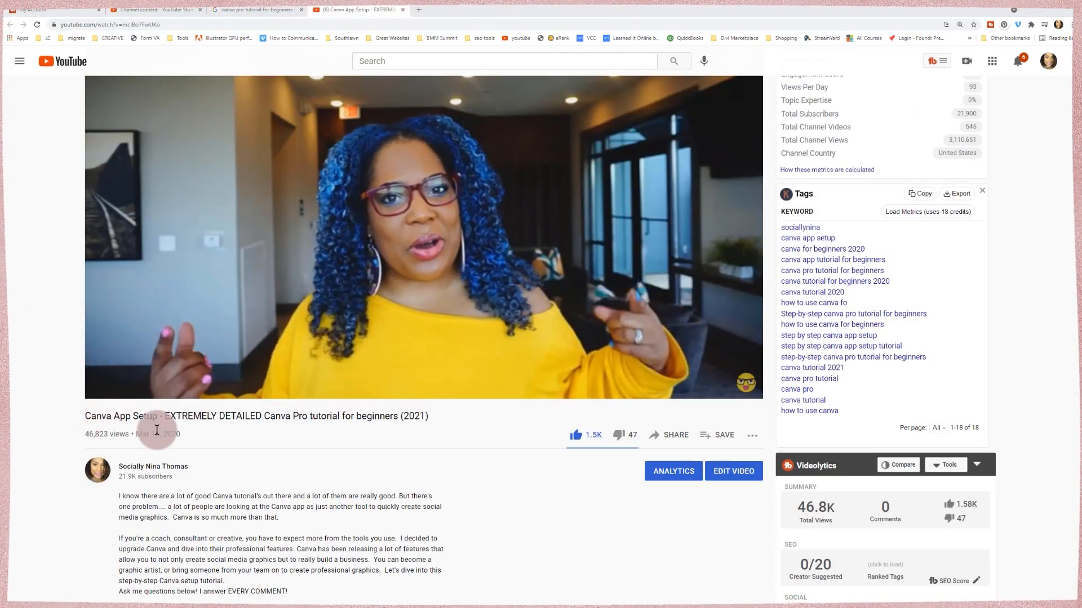
# - Examine the description timestamps of the published Canva App Setup video, jump to the 15:43 chapter and pause playback
pyautogui.scroll(-2, 175, 425)
pyautogui.scroll(-3, 175, 429)
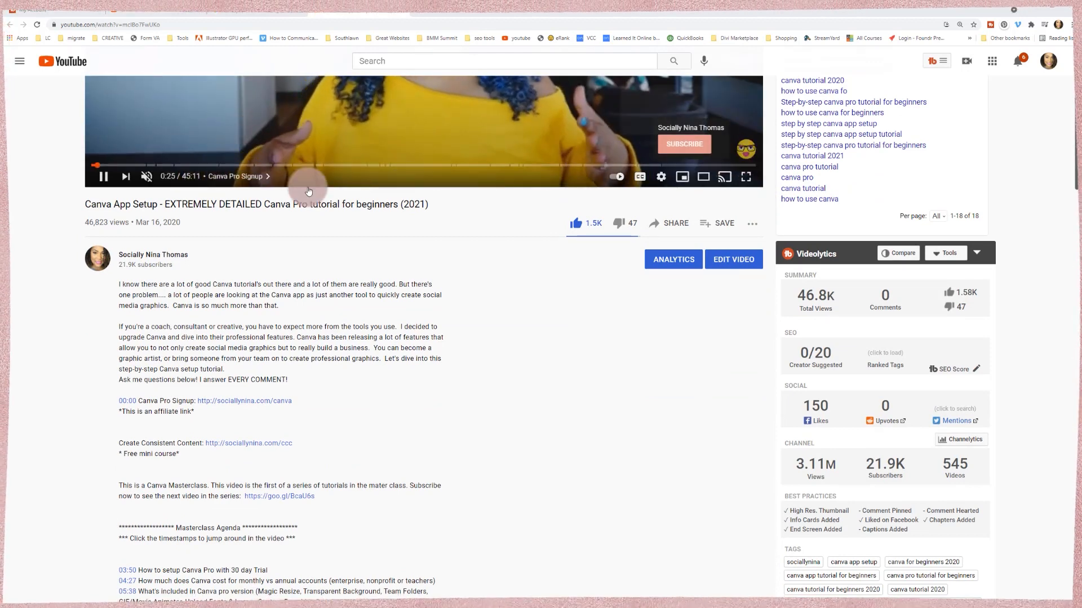
pyautogui.scroll(-5, 252, 251)
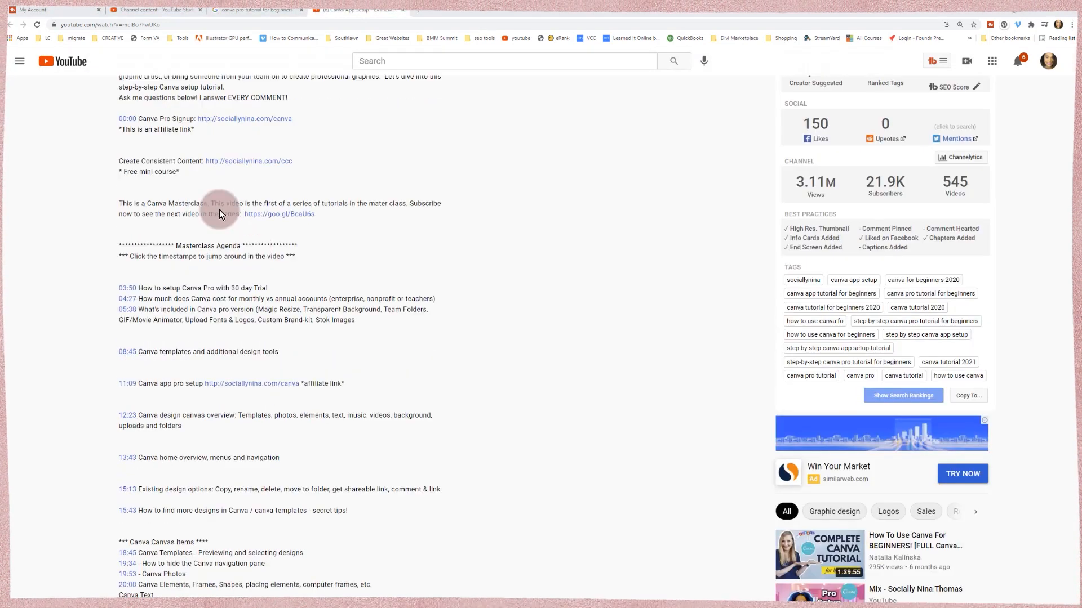
pyautogui.scroll(-5, 223, 212)
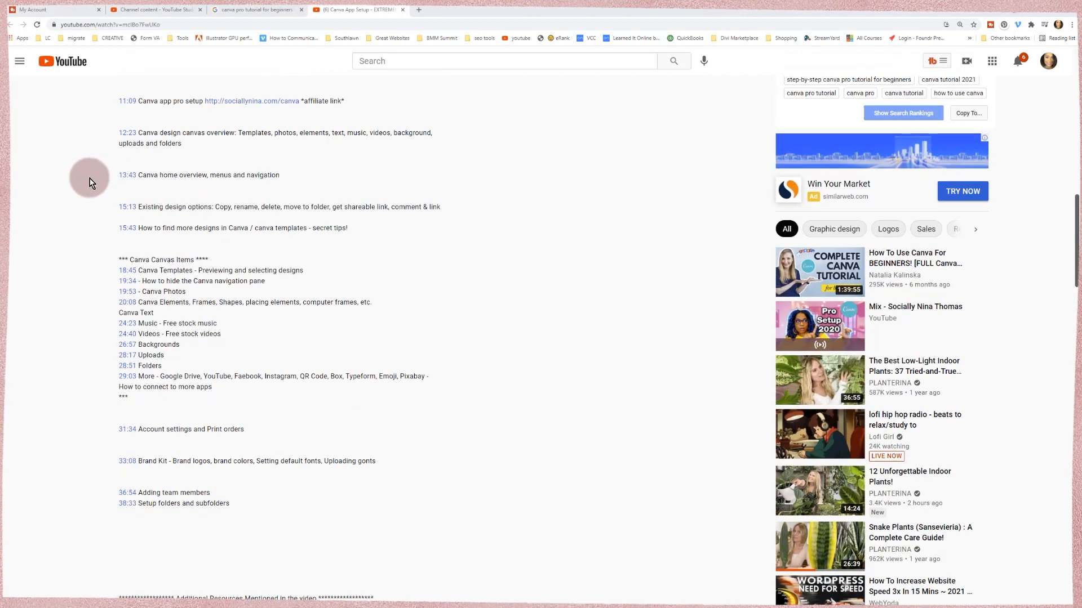
pyautogui.scroll(1, 169, 192)
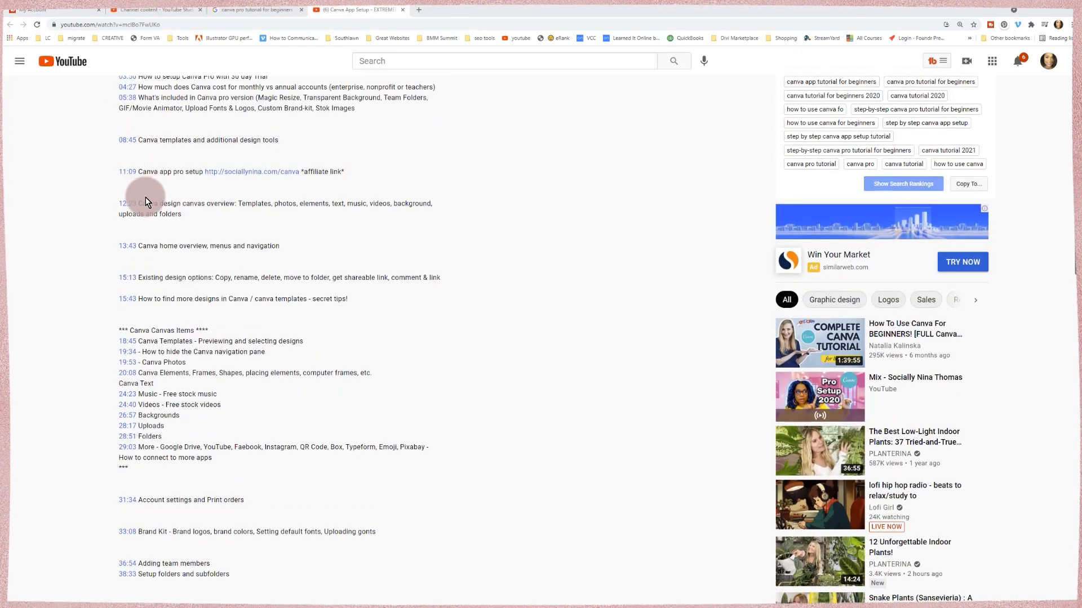
pyautogui.click(123, 299)
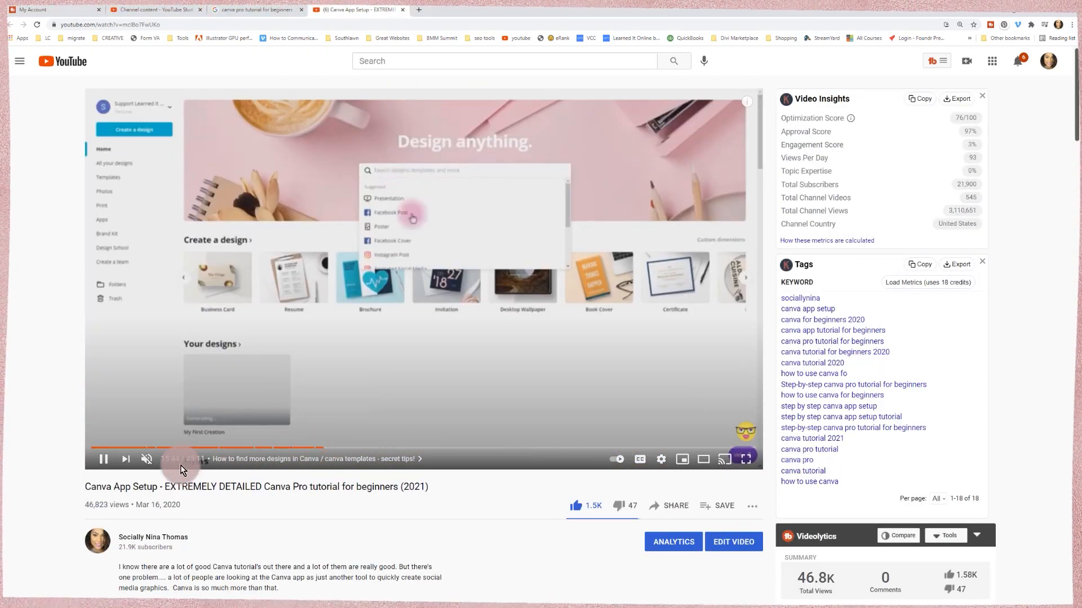
pyautogui.click(103, 459)
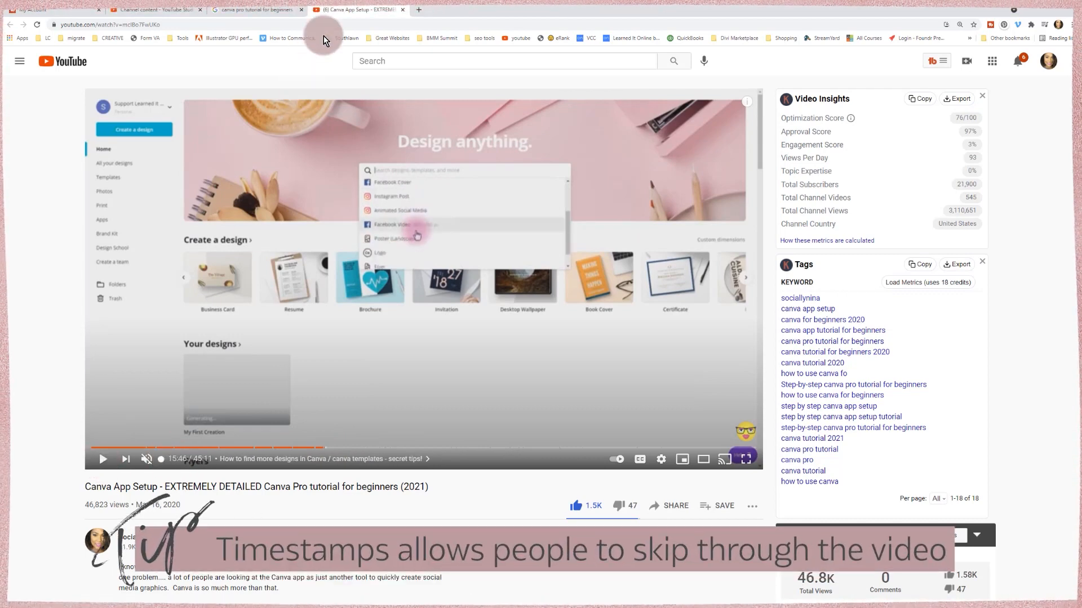
# - Close the Canva video, return to the upload draft and add "14:23 add topic here" on the second line of the Timestamps section
pyautogui.click(404, 17)
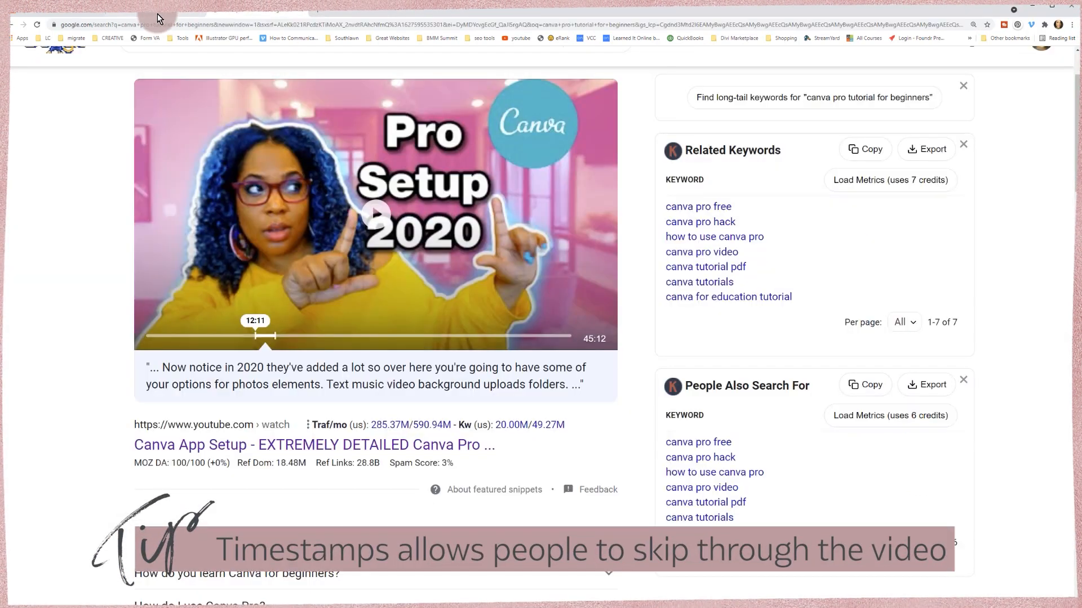
pyautogui.click(154, 17)
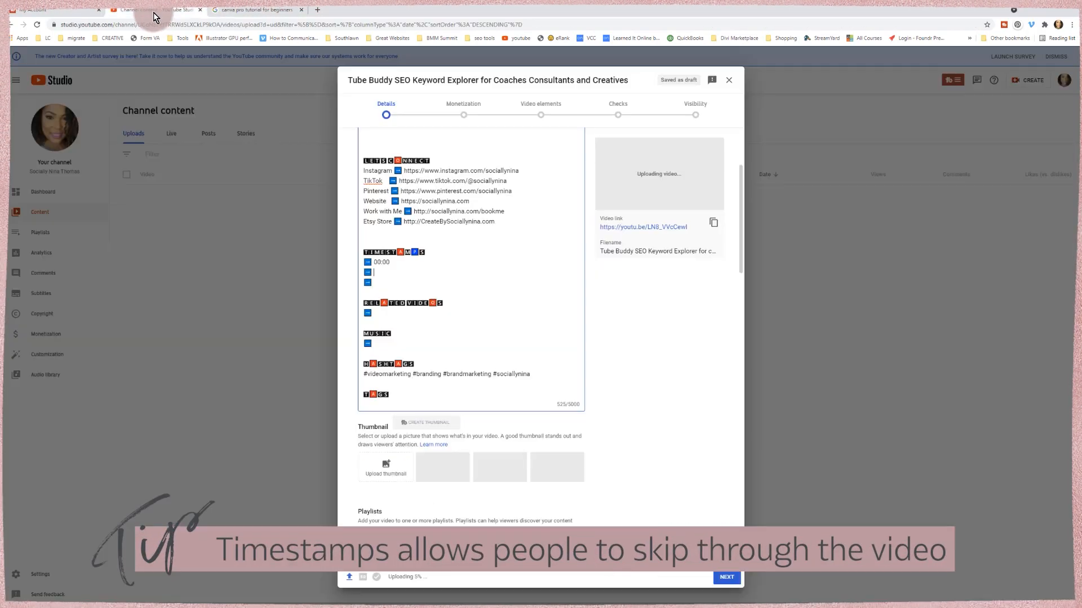
pyautogui.click(416, 275)
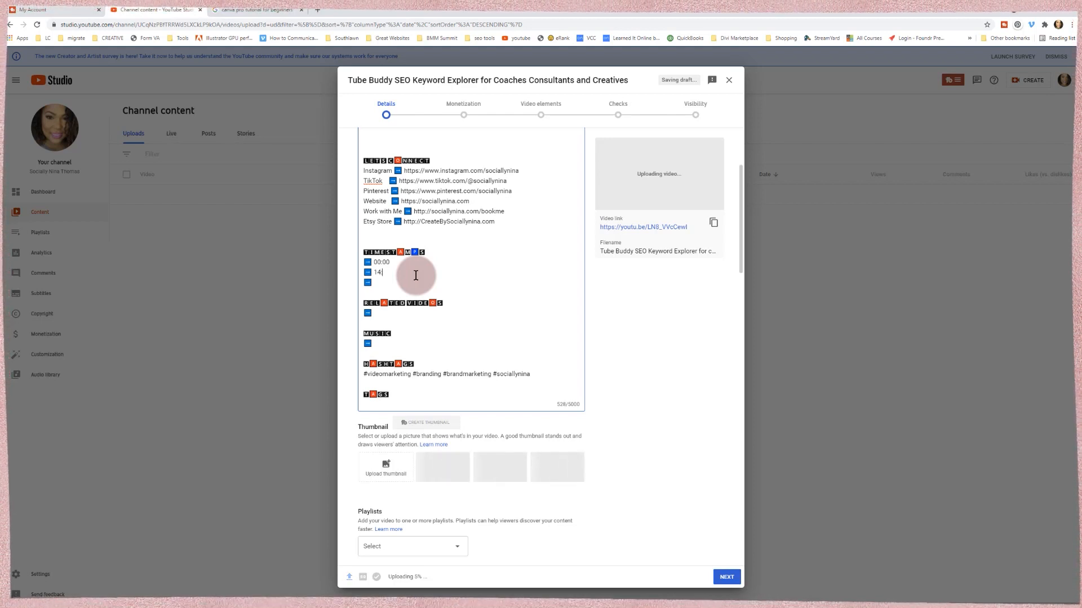
pyautogui.write(':23 add')
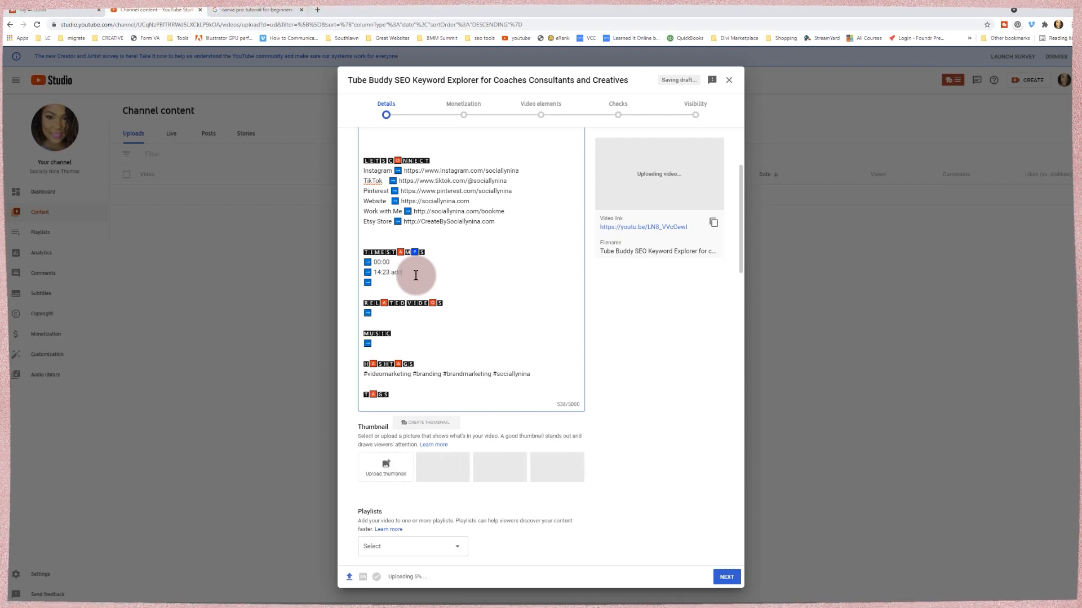
pyautogui.write(' topic here')
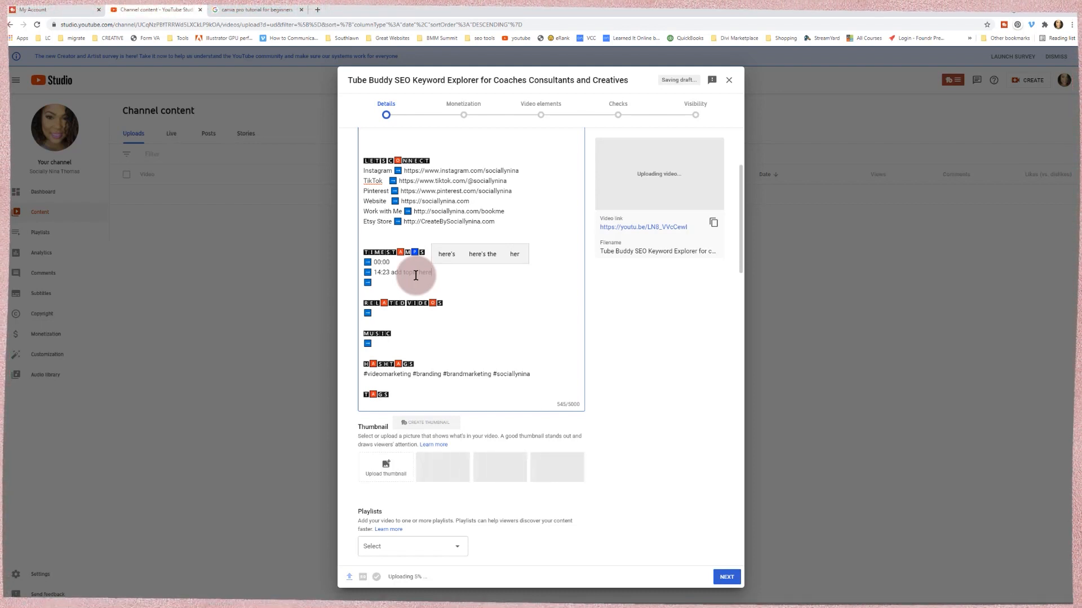
# - Remove the placeholder text "14:23 add topic here" from the second line of the description's Timestamps section
pyautogui.moveTo(437, 273); pyautogui.dragTo(375, 274)
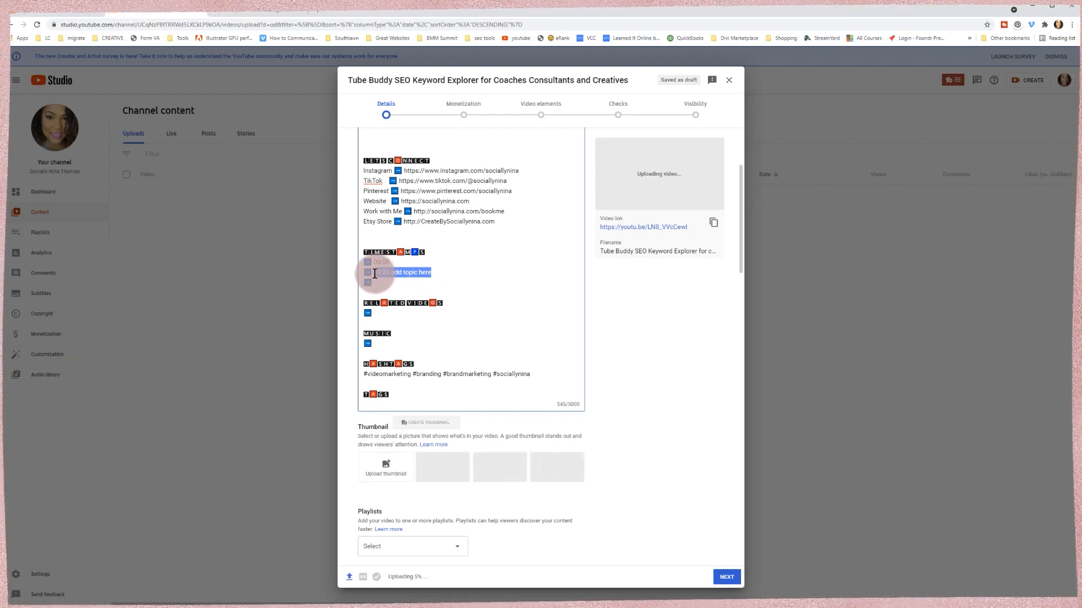
pyautogui.press('BackSpace')
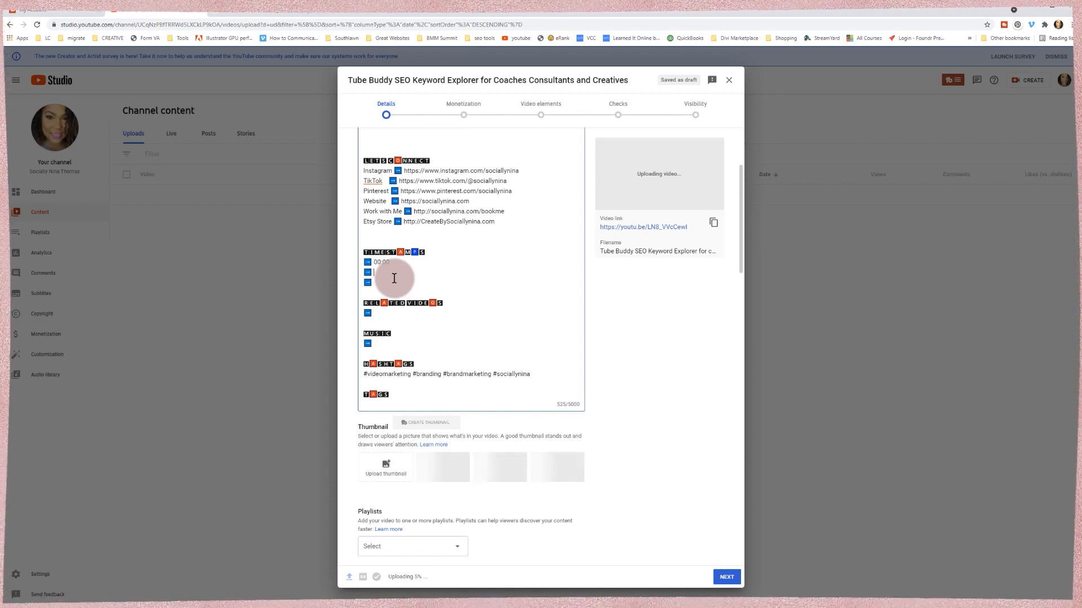
# - Examine the description's Related Videos, Music and Hashtags sections, focusing on the hashtags from #videomarketing to #sociallynina
pyautogui.scroll(-2, 395, 278)
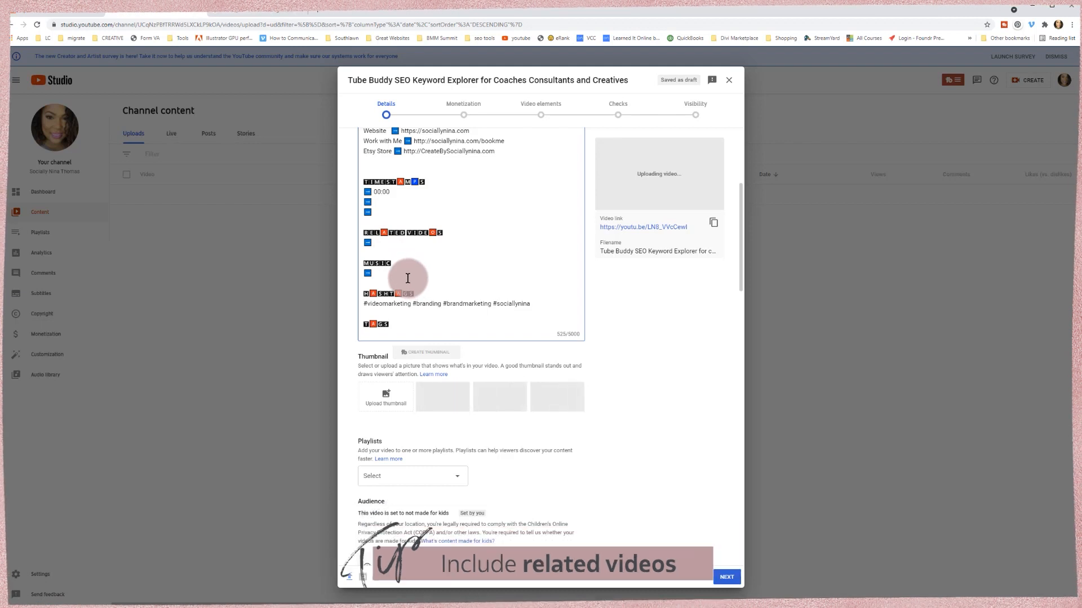
pyautogui.scroll(-1, 407, 278)
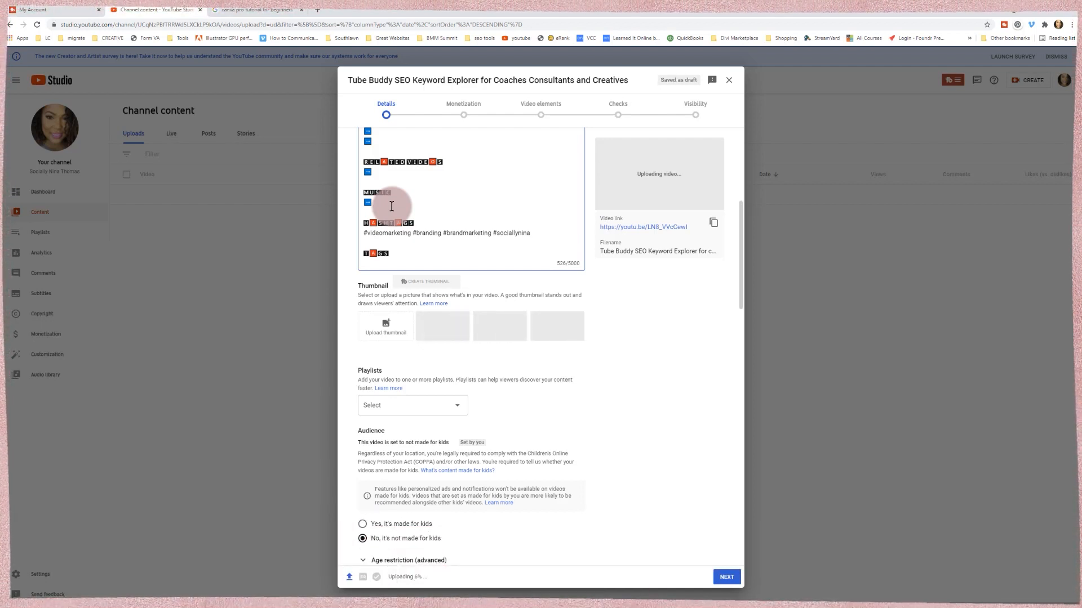
pyautogui.scroll(-2, 389, 206)
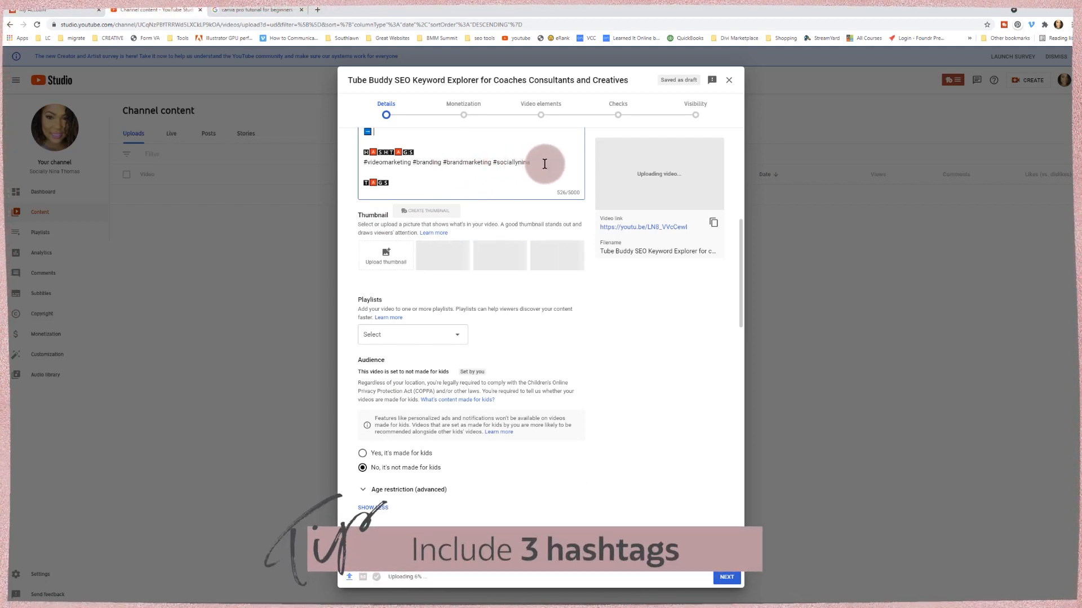
pyautogui.moveTo(493, 162); pyautogui.dragTo(364, 165)
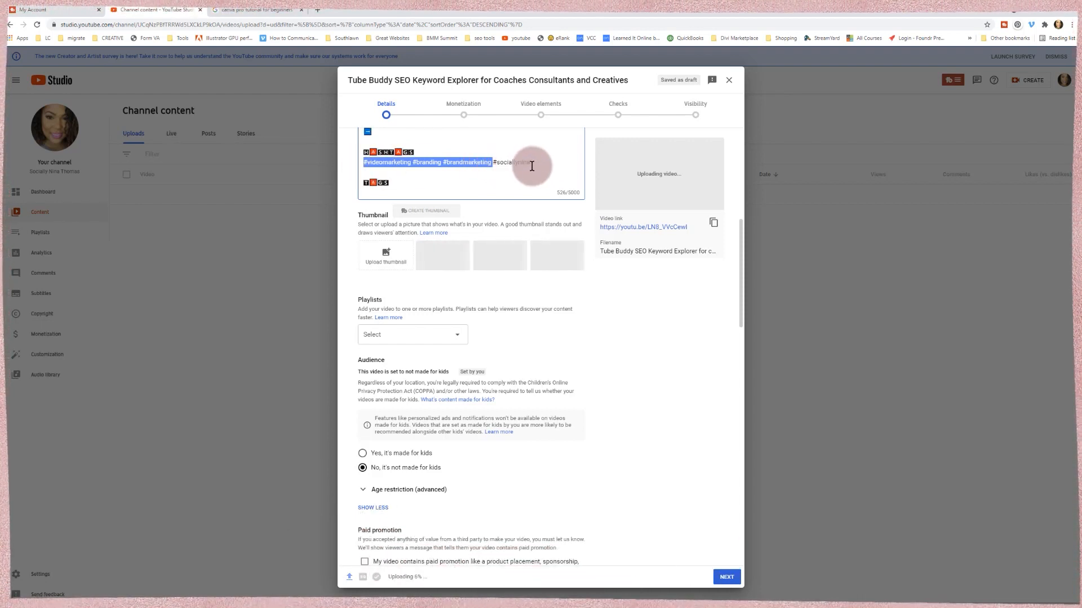
pyautogui.moveTo(531, 167); pyautogui.dragTo(385, 169)
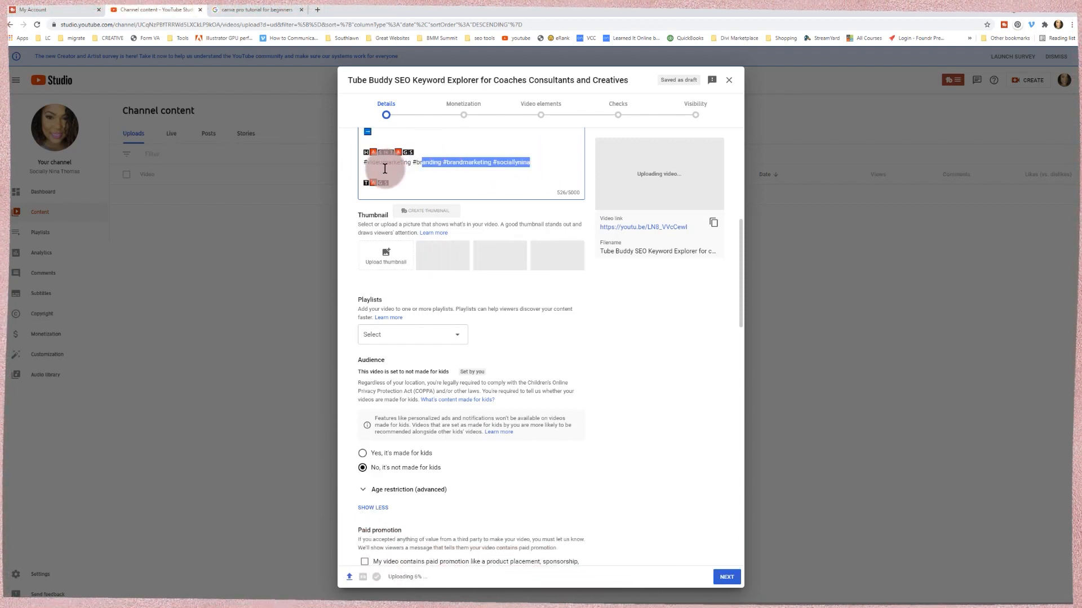
pyautogui.click(380, 167)
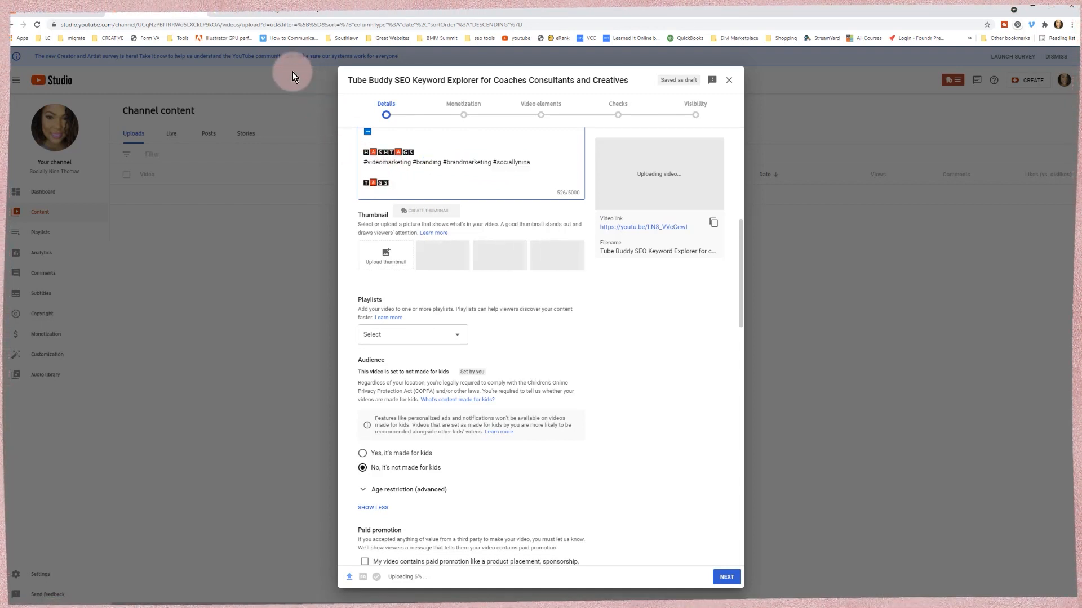
# - Open YouTube in a new browser tab, search for #videomarketing and examine the videos on its hashtag page
pyautogui.click(316, 12)
pyautogui.write('youtube')
pyautogui.press('Return')
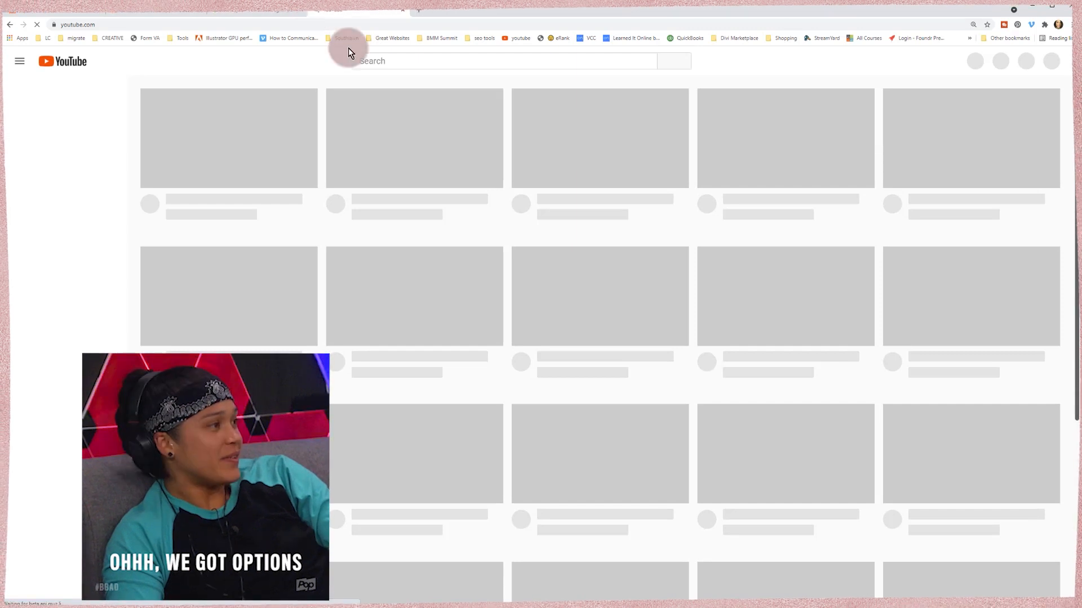
pyautogui.click(387, 62)
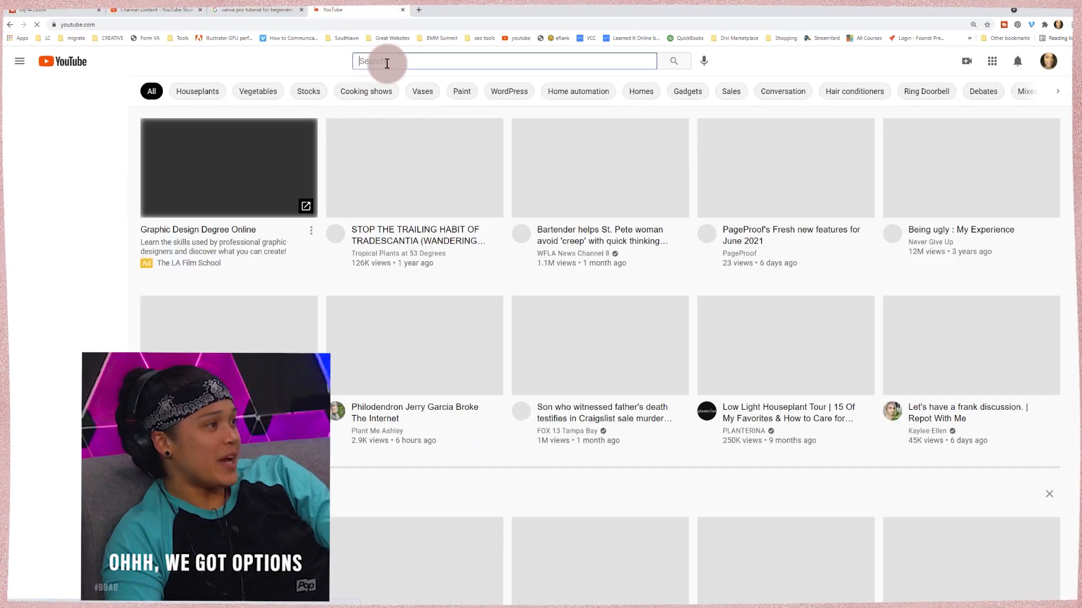
pyautogui.write('#video')
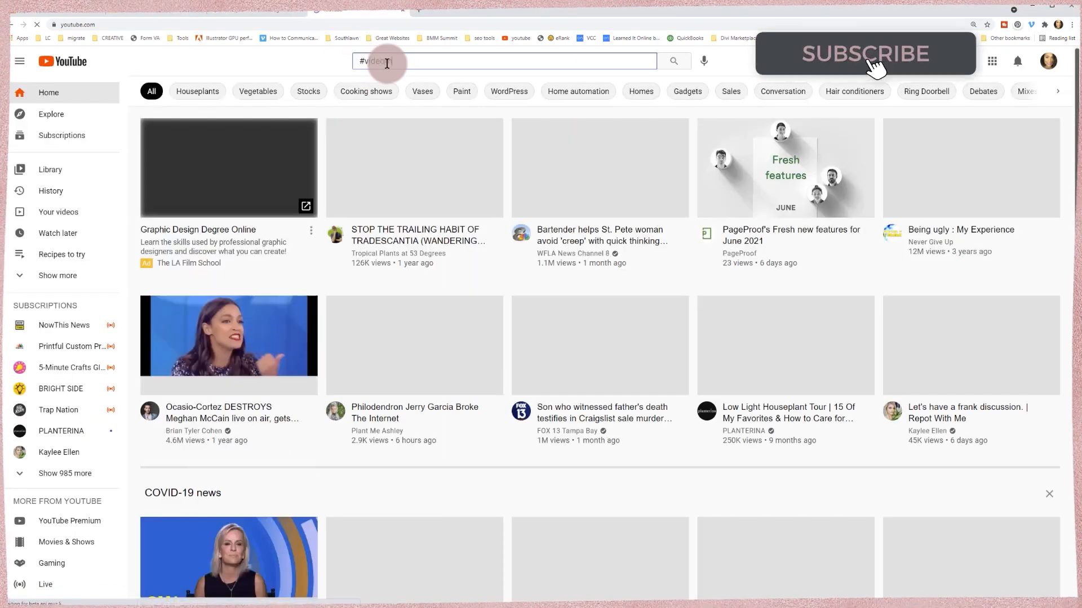
pyautogui.write('marketing')
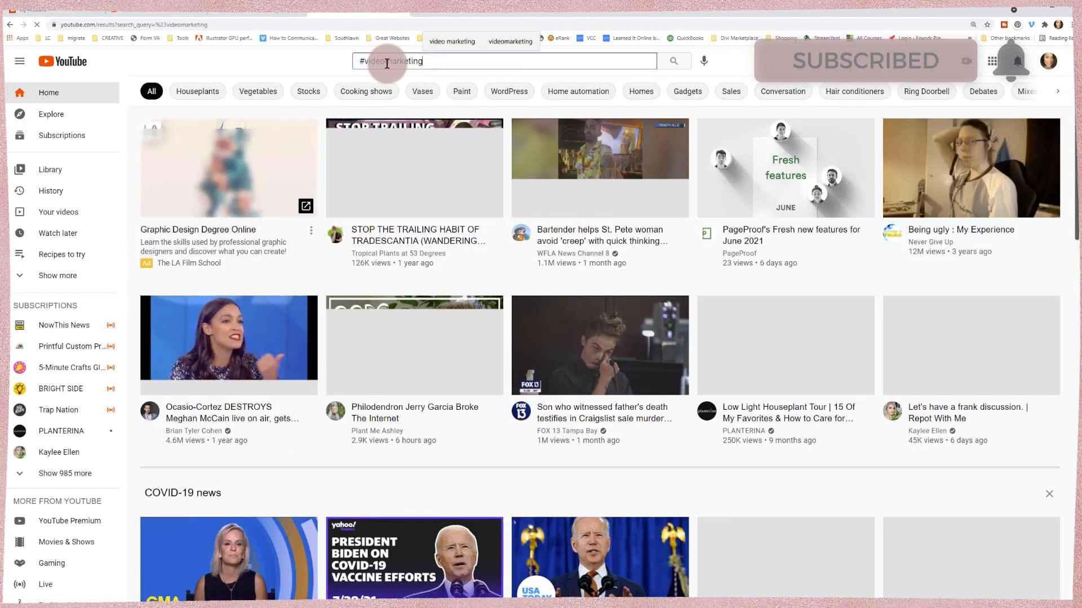
pyautogui.click(669, 64)
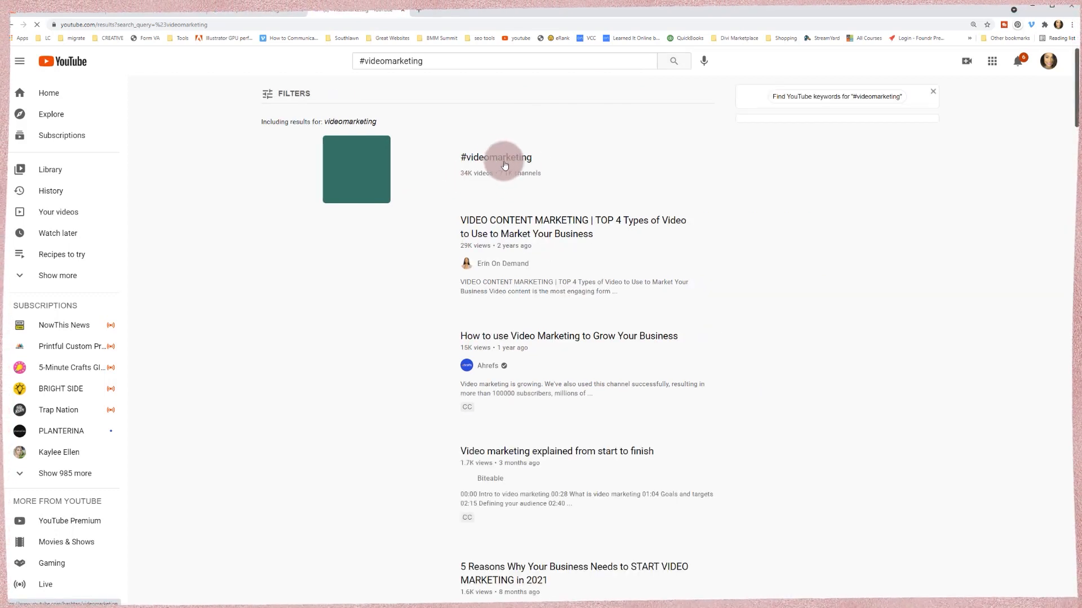
pyautogui.click(495, 159)
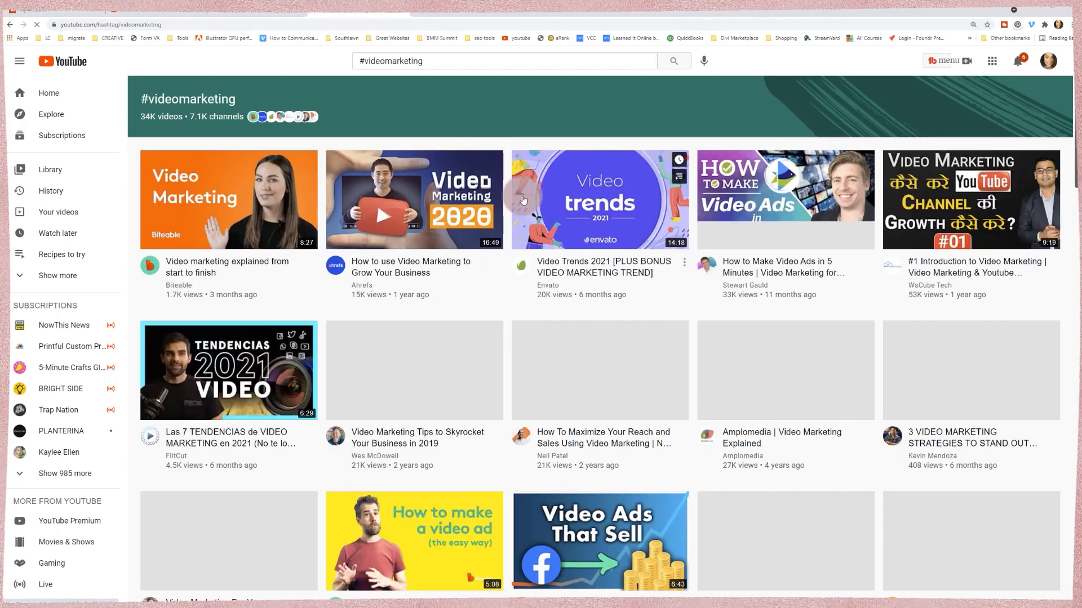
pyautogui.scroll(-5, 489, 158)
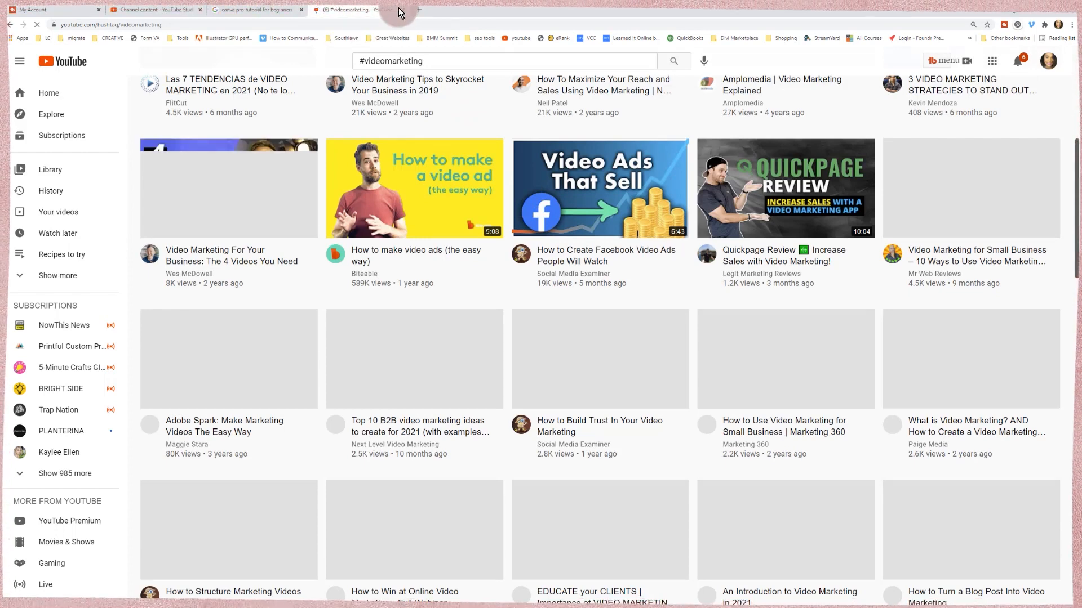
# - Return to the upload draft and add two new lines below the Tags heading at the end of the description
pyautogui.click(171, 15)
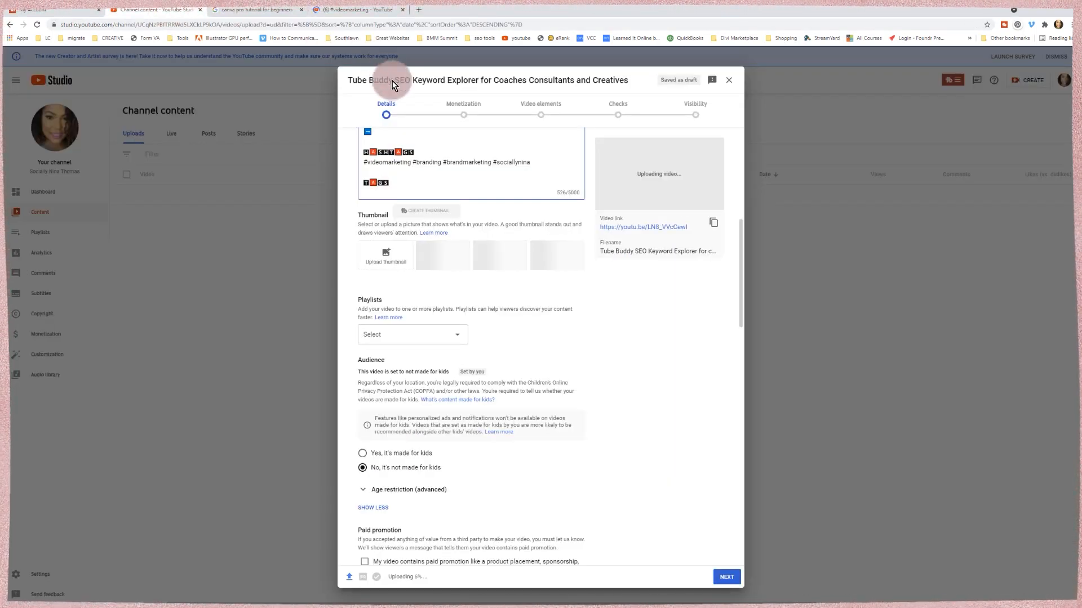
pyautogui.click(384, 192)
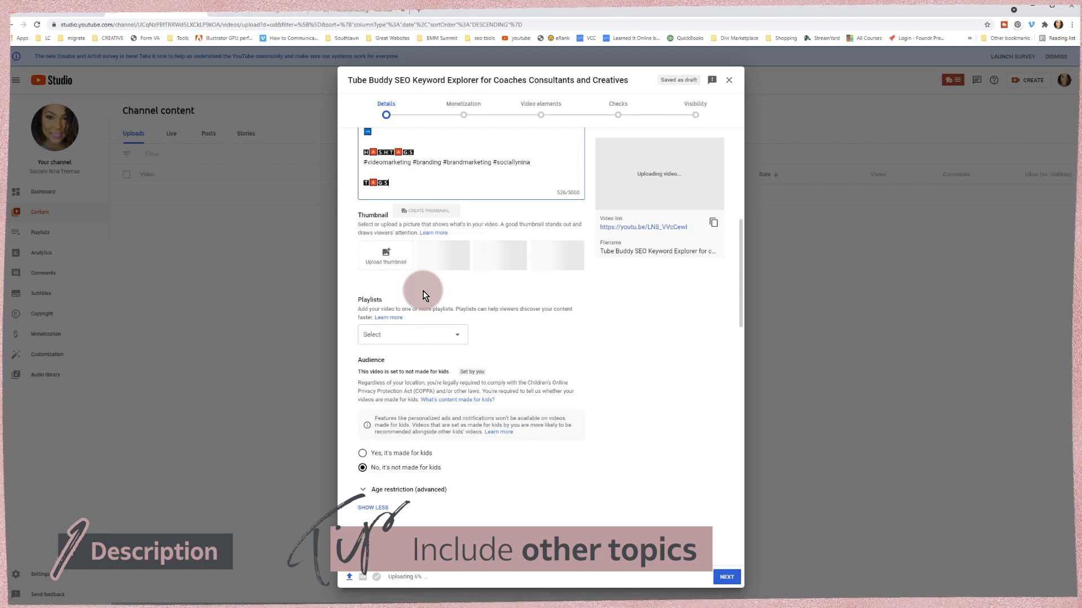
pyautogui.click(407, 187)
pyautogui.press('Return')
pyautogui.press('Return')
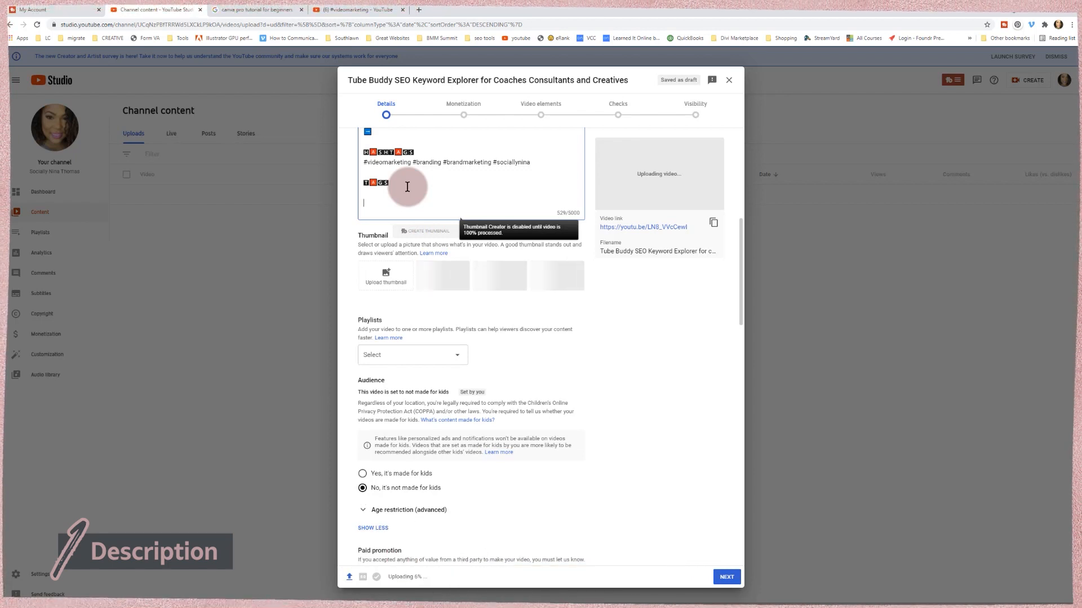
pyautogui.write('Tub')
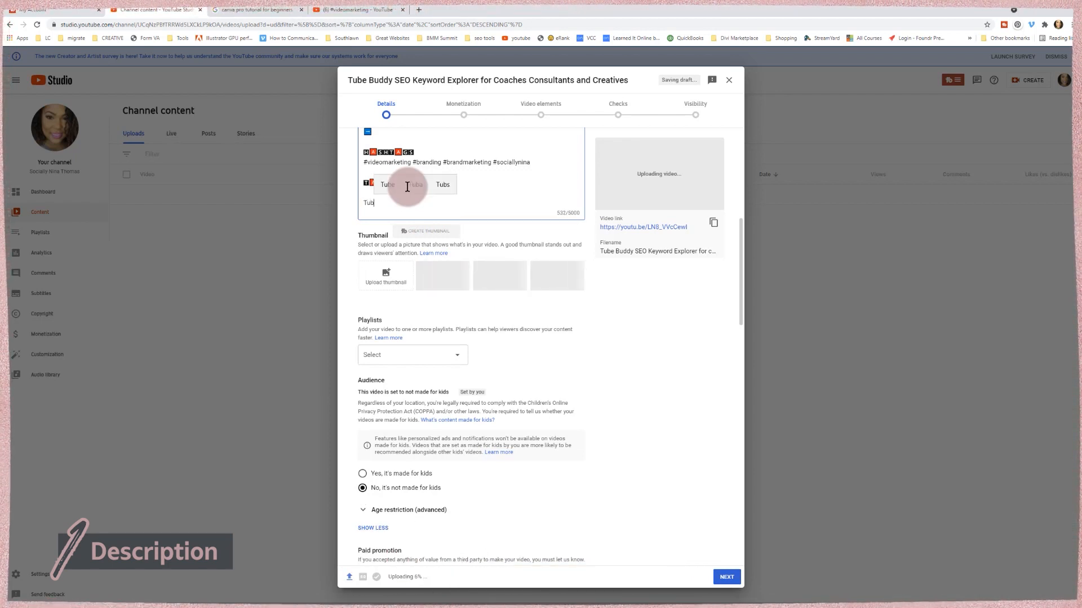
pyautogui.write('e')
pyautogui.press('BackSpace')
pyautogui.write('bud')
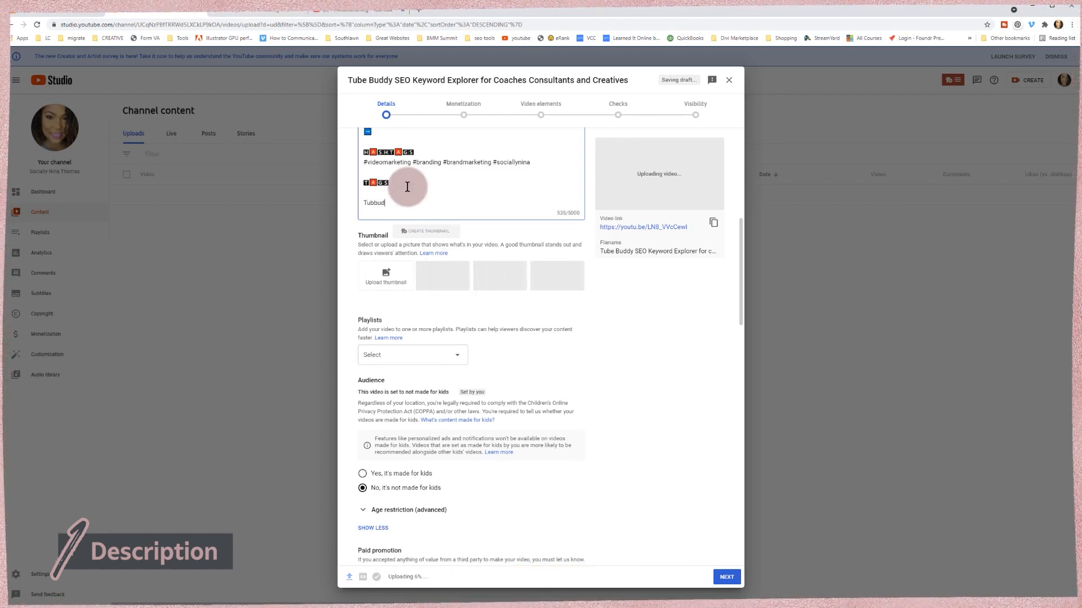
pyautogui.write('dy')
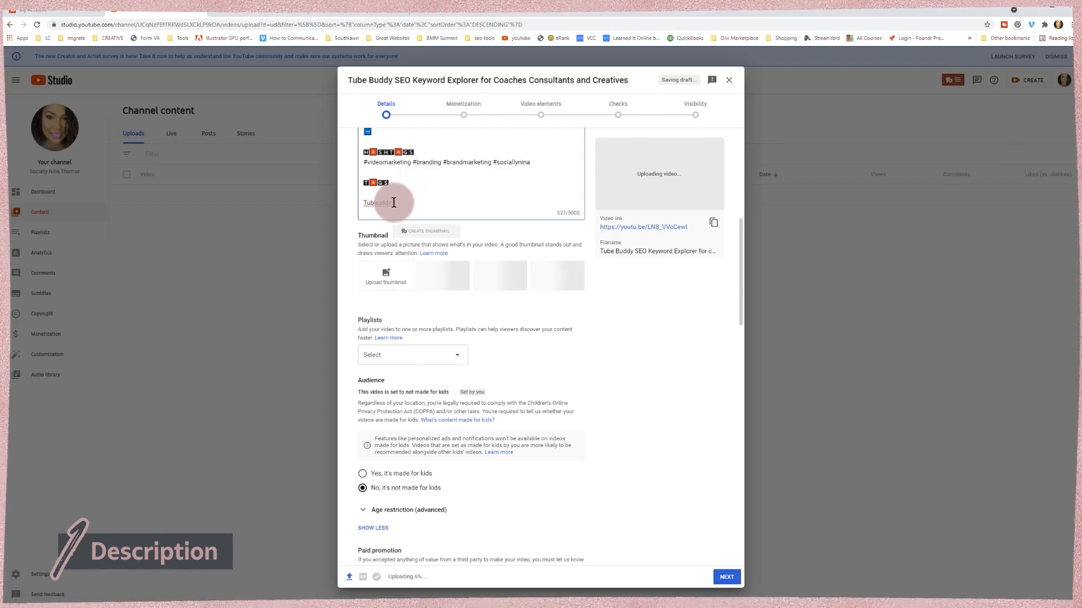
pyautogui.hotkey('ctrl', 'a')
pyautogui.doubleClick(367, 201)
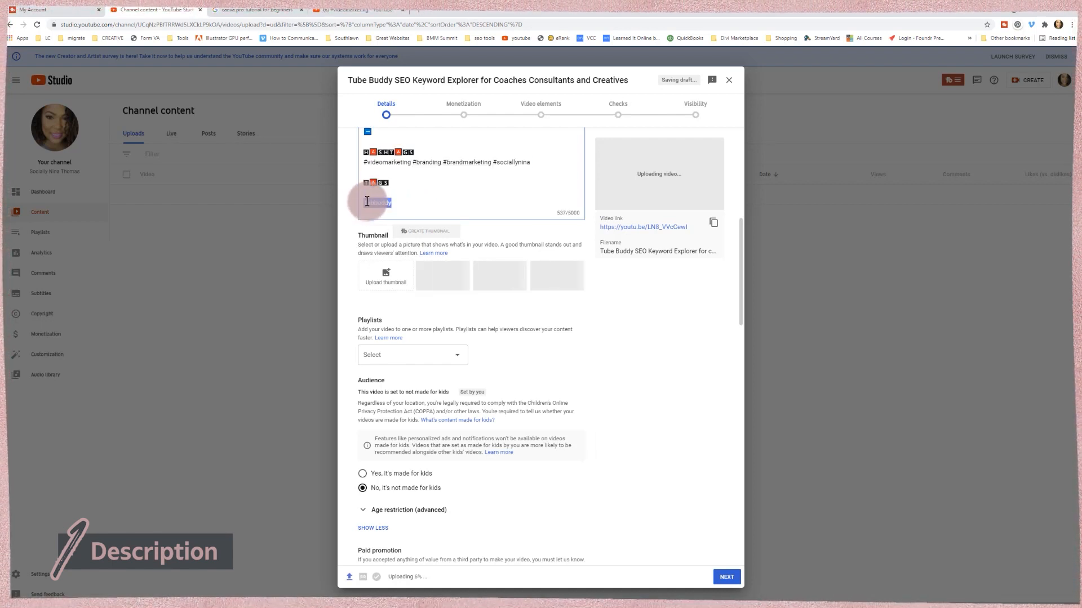
pyautogui.press('BackSpace')
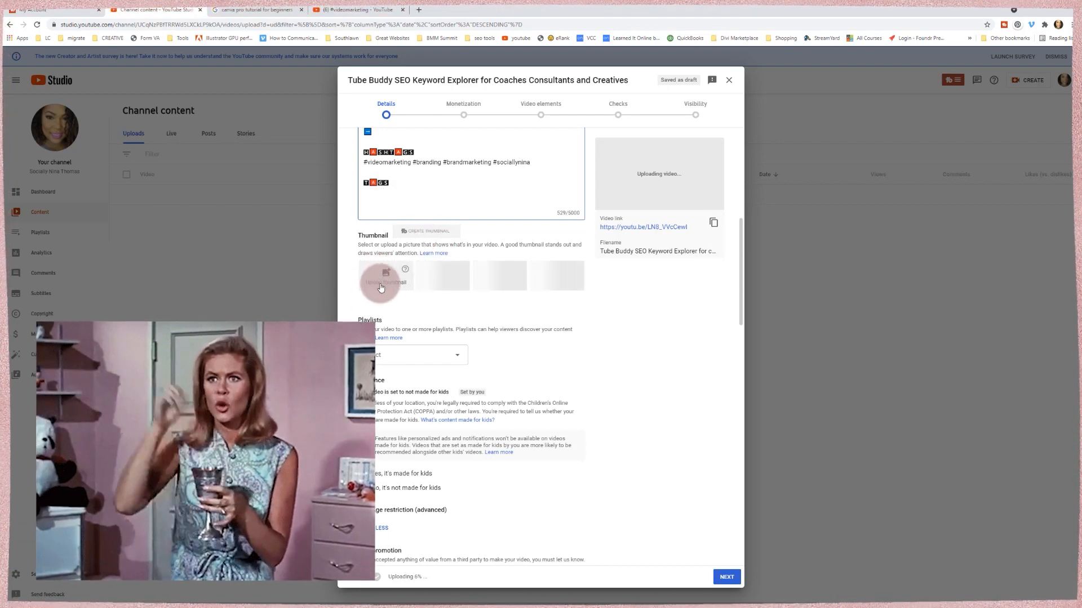
# - Upload the roses image as the video's custom thumbnail
pyautogui.click(384, 290)
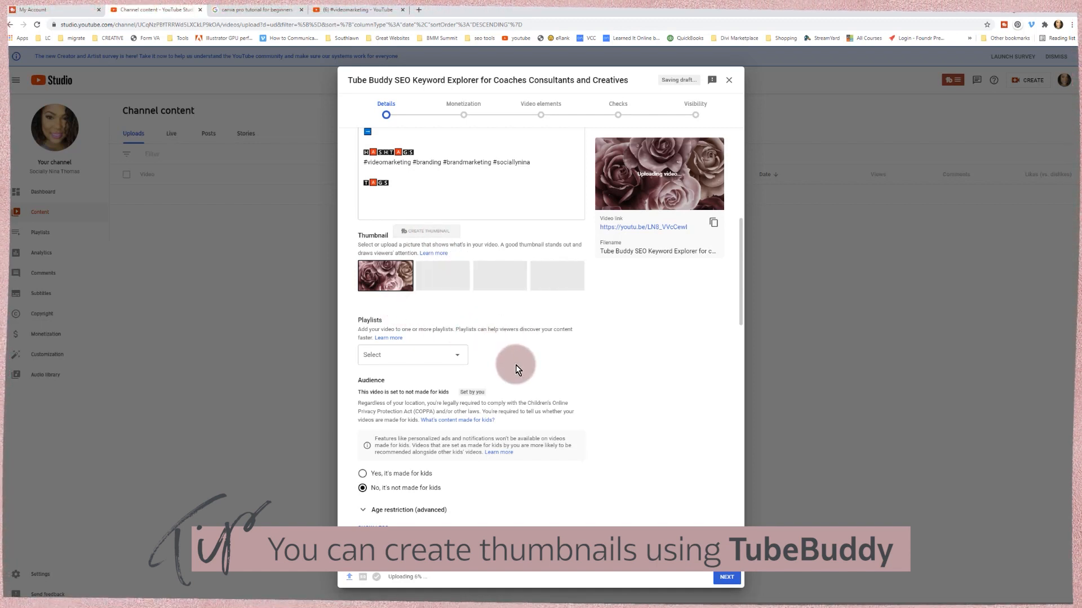
# - Examine the channel's available playlists and close the list without selecting any
pyautogui.scroll(-1, 516, 366)
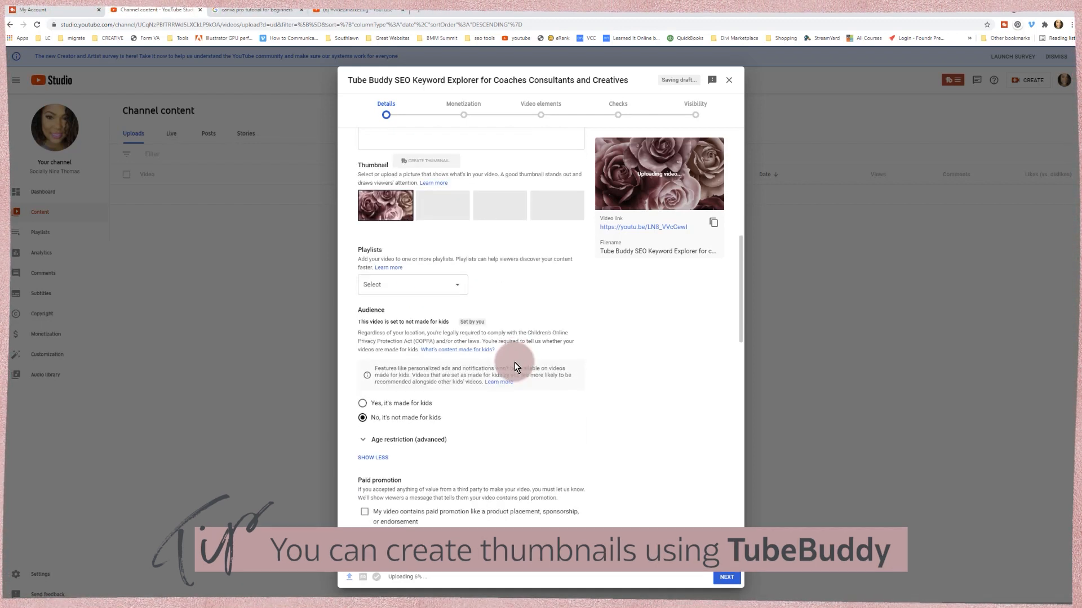
pyautogui.click(441, 285)
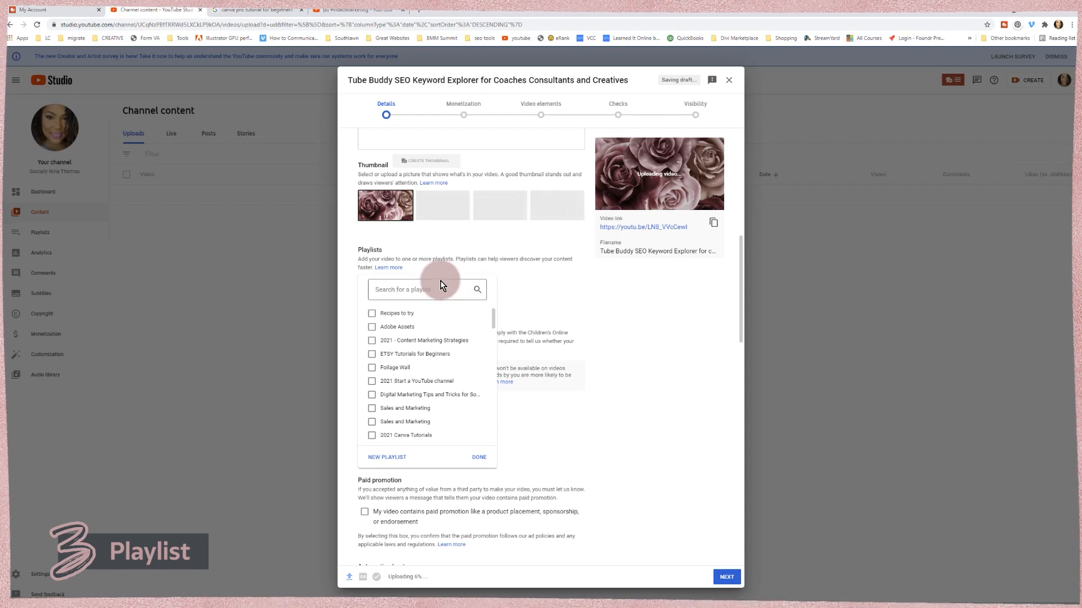
pyautogui.scroll(-5, 447, 350)
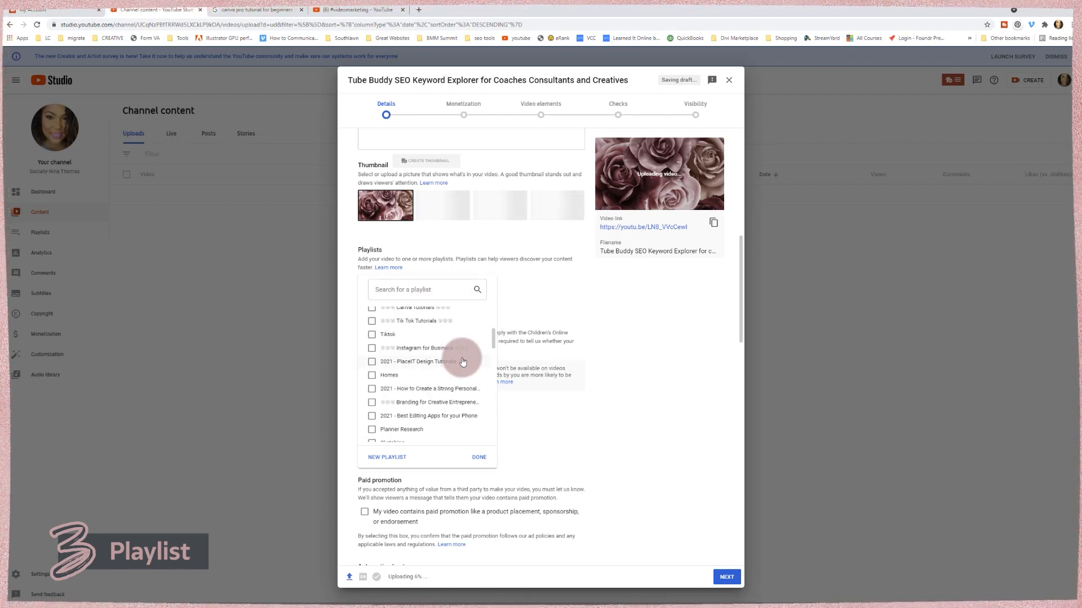
pyautogui.scroll(-2, 467, 356)
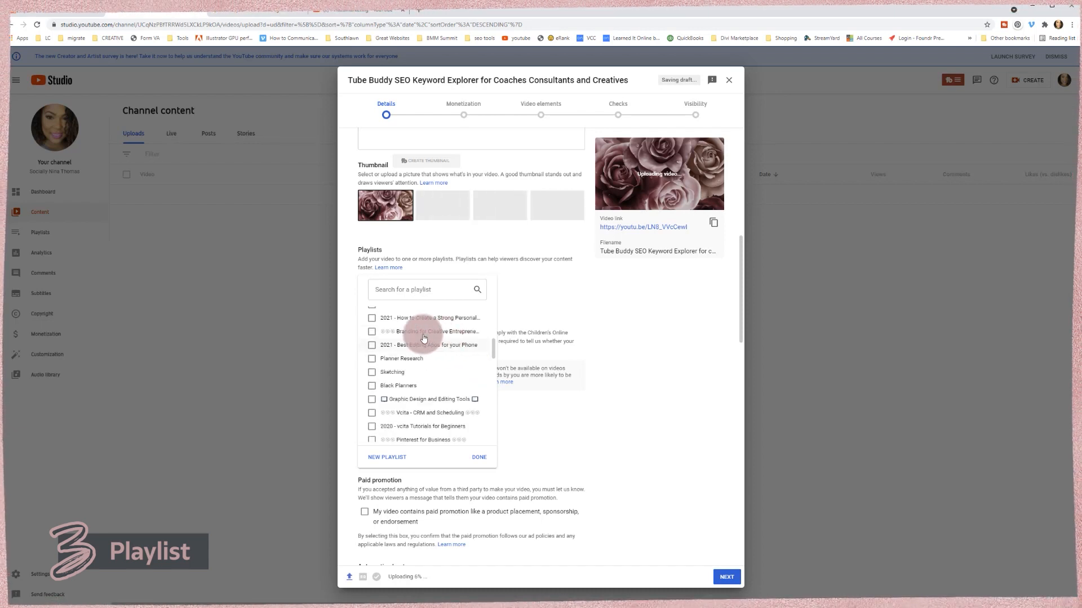
pyautogui.click(479, 457)
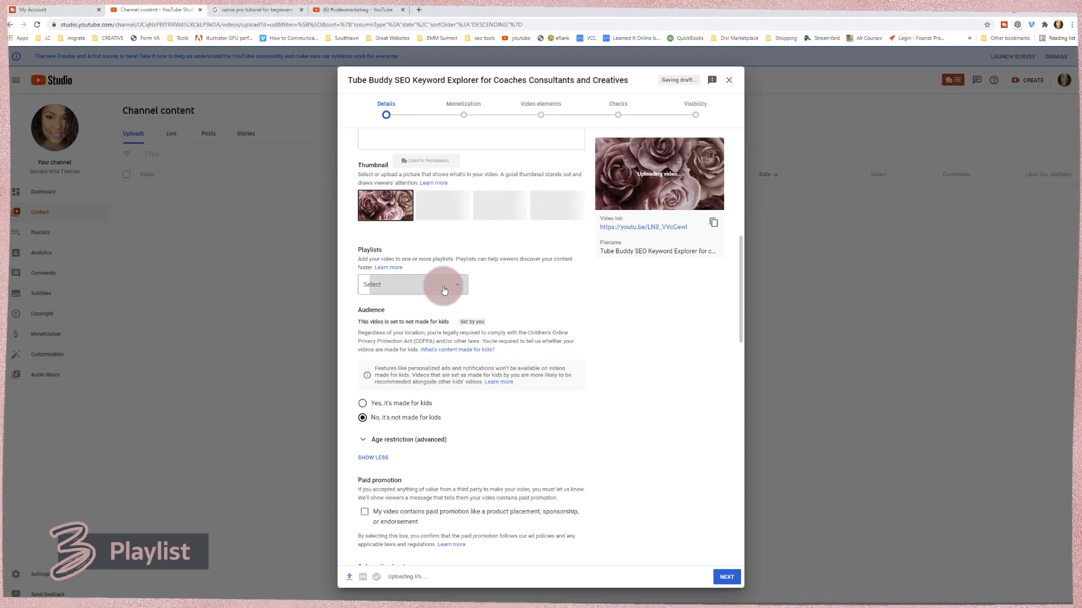
# - Filter the playlists by "tube", add the video to YouTube for Business and TubeBuddy Tutorials, and review the selection
pyautogui.click(444, 289)
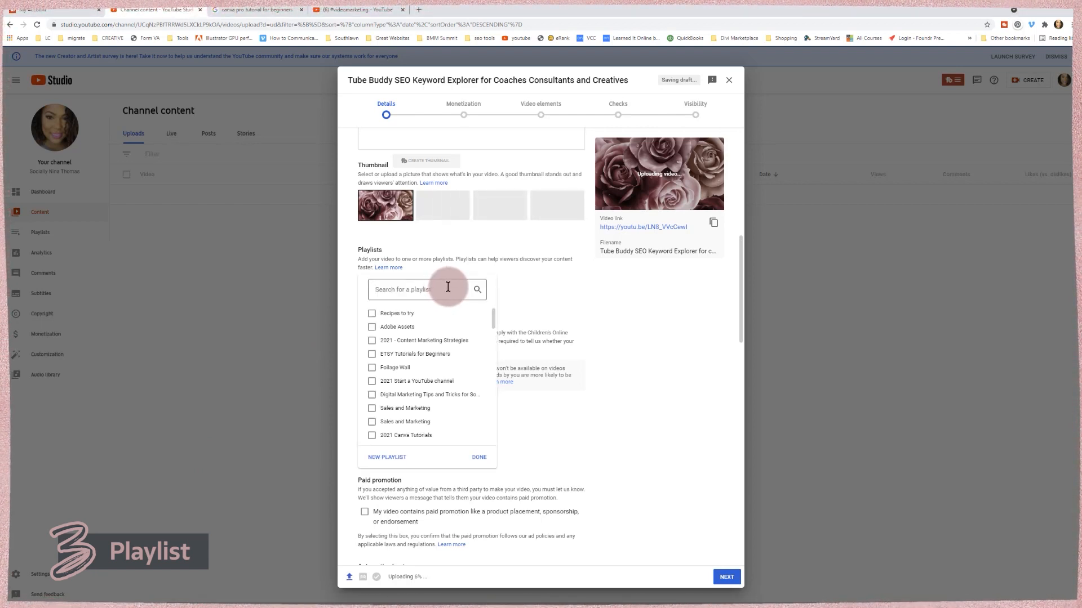
pyautogui.write('tube')
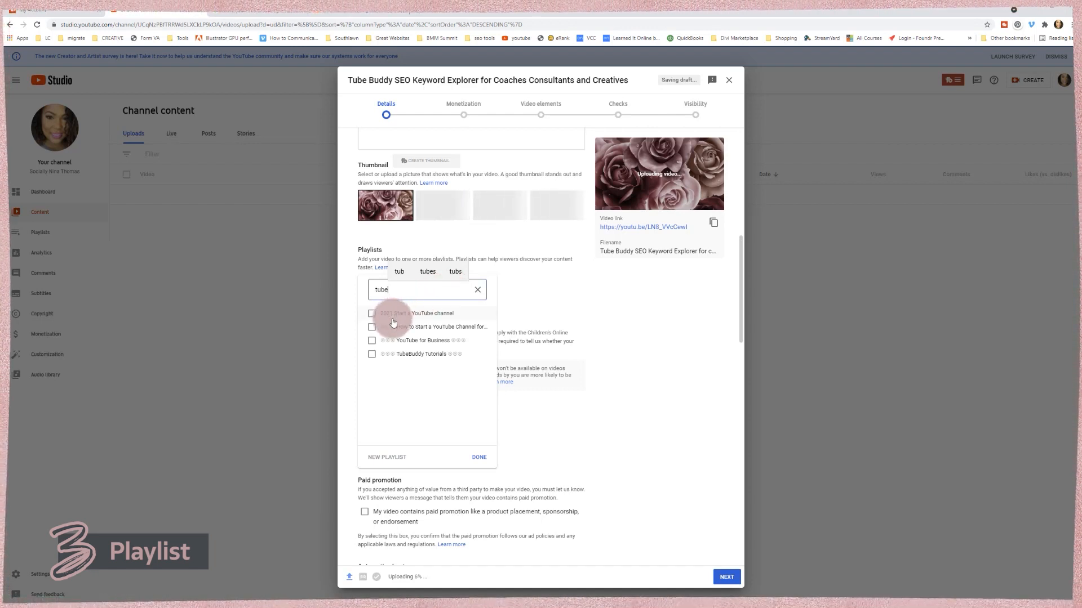
pyautogui.click(373, 355)
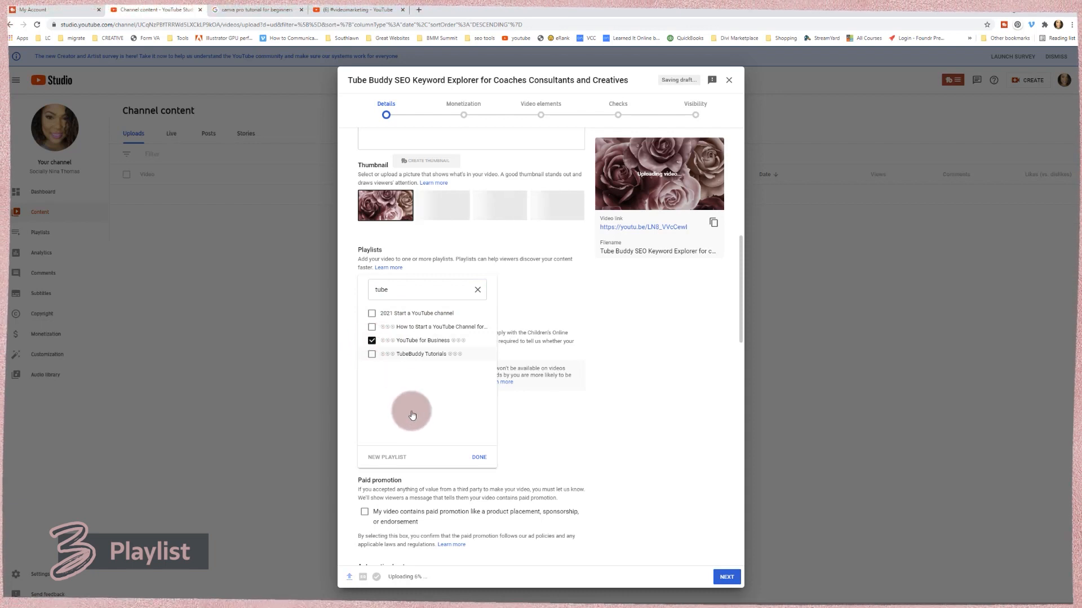
pyautogui.click(471, 457)
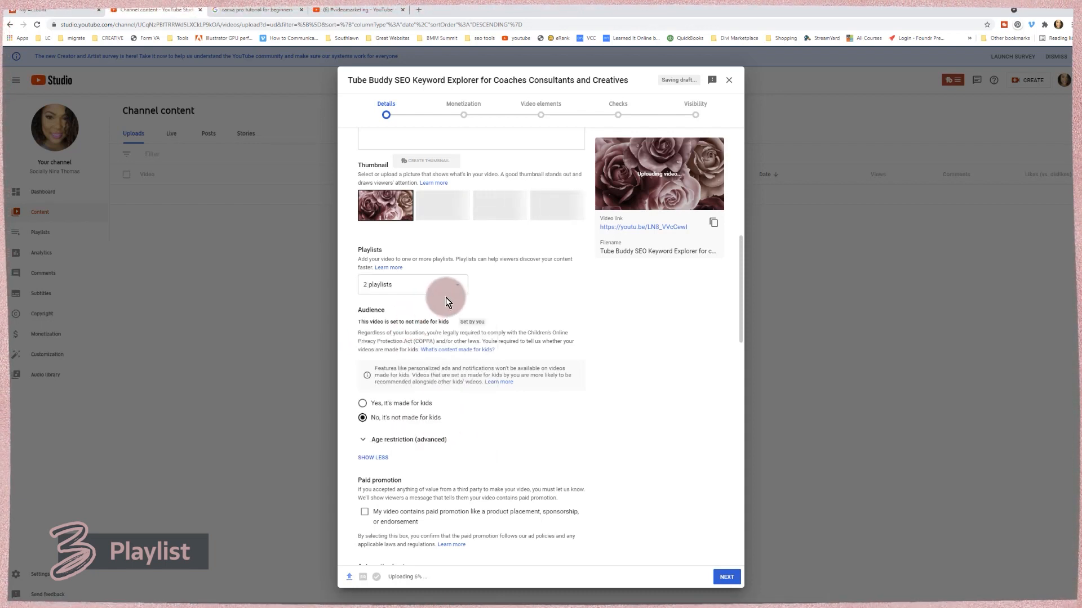
pyautogui.click(442, 292)
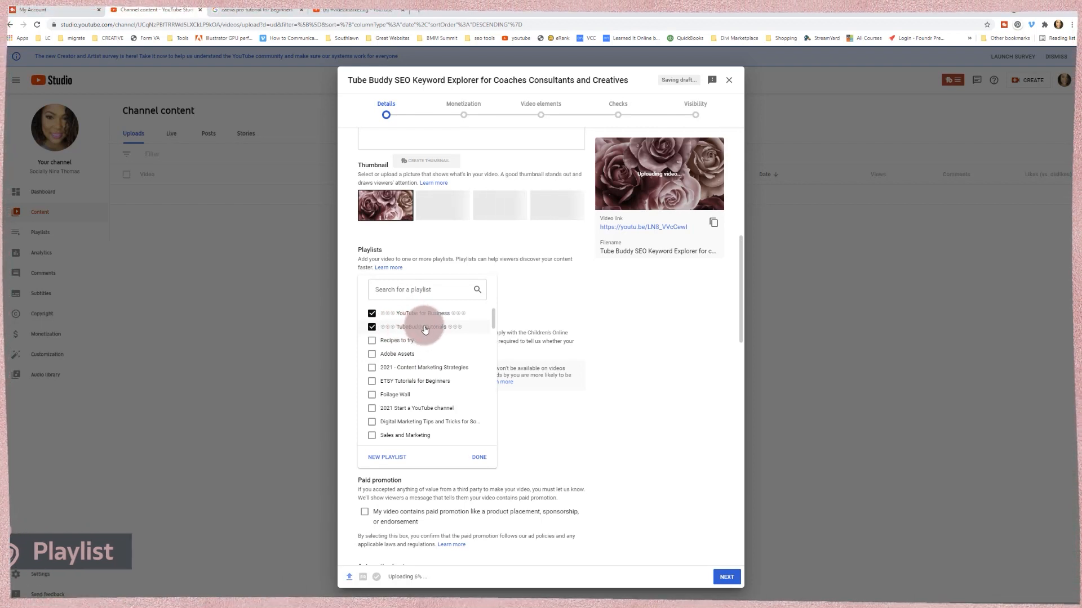
pyautogui.click(582, 318)
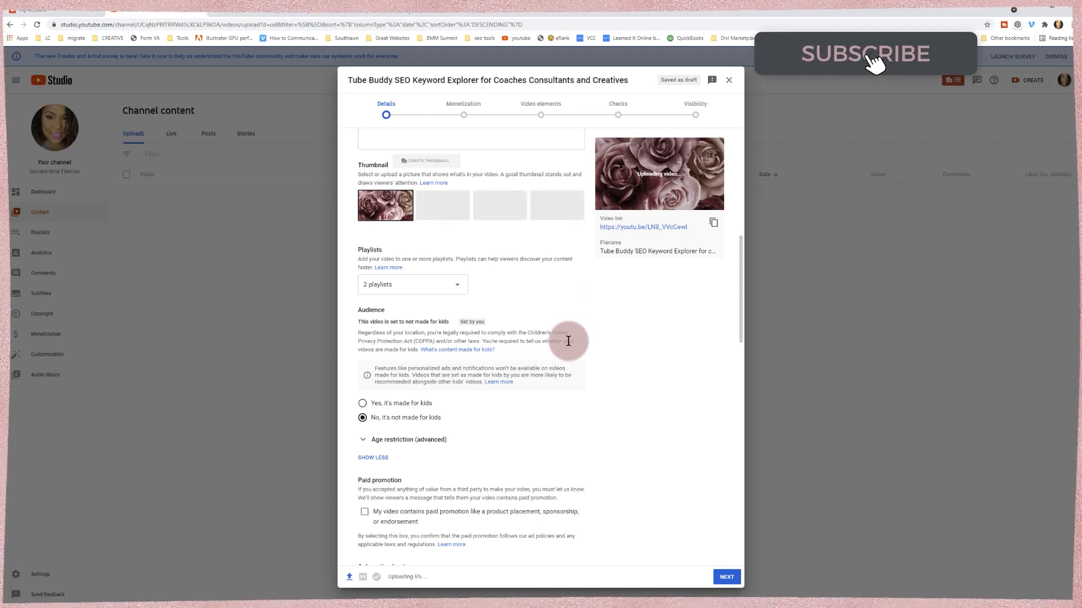
# - Examine the audience, paid promotion and automatic chapters settings, then check the Timestamps section of the video description
pyautogui.scroll(-3, 562, 342)
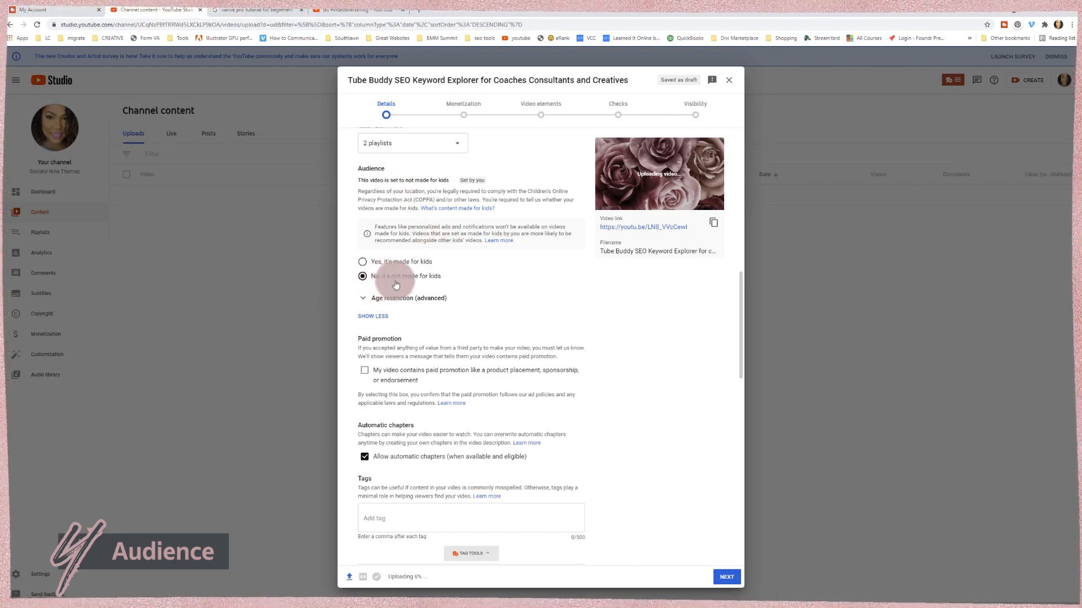
pyautogui.scroll(-1, 526, 320)
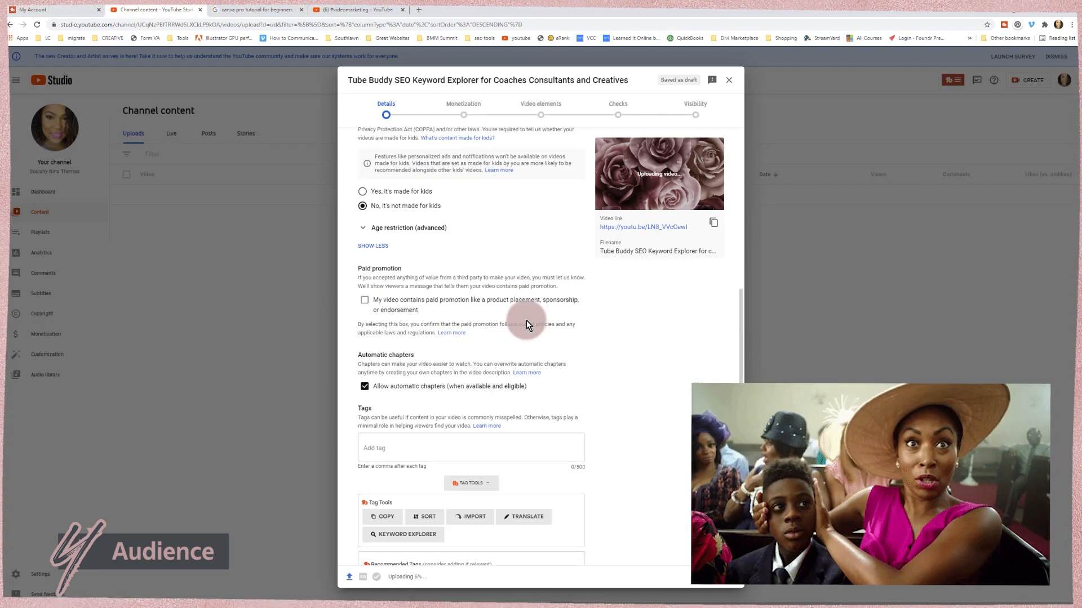
pyautogui.scroll(-1, 526, 325)
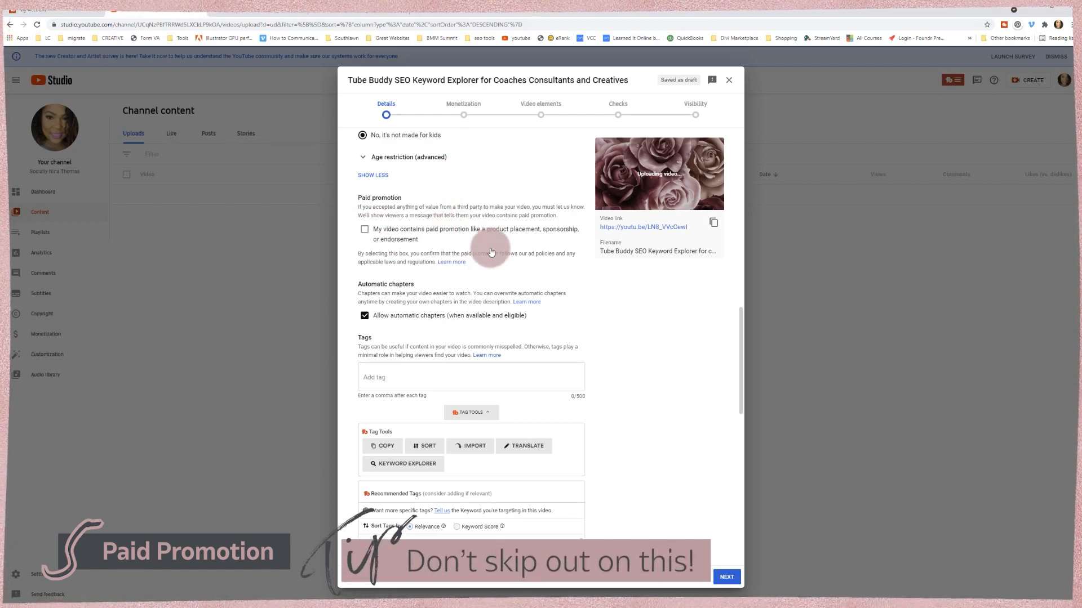
pyautogui.scroll(-1, 490, 247)
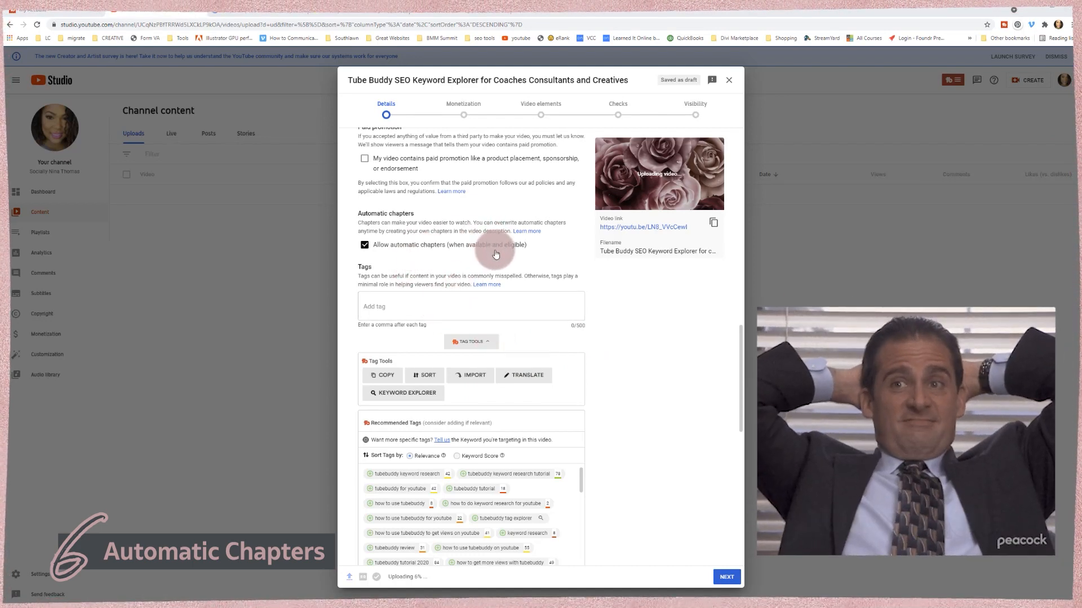
pyautogui.scroll(1, 497, 254)
pyautogui.scroll(2, 496, 251)
pyautogui.scroll(-5, 495, 248)
pyautogui.scroll(9, 627, 299)
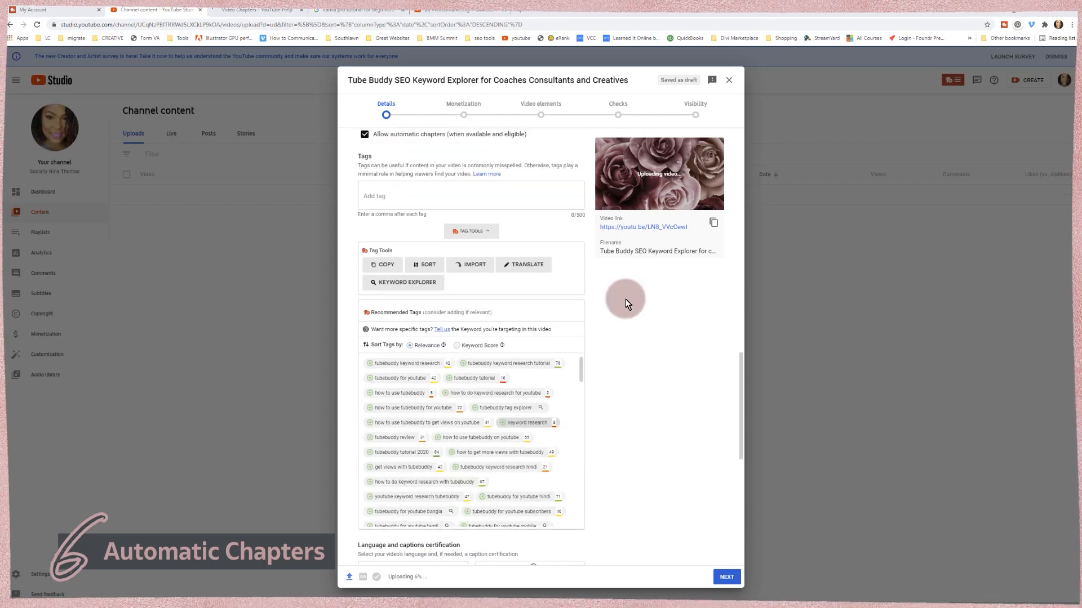
pyautogui.moveTo(735, 265); pyautogui.dragTo(737, 203)
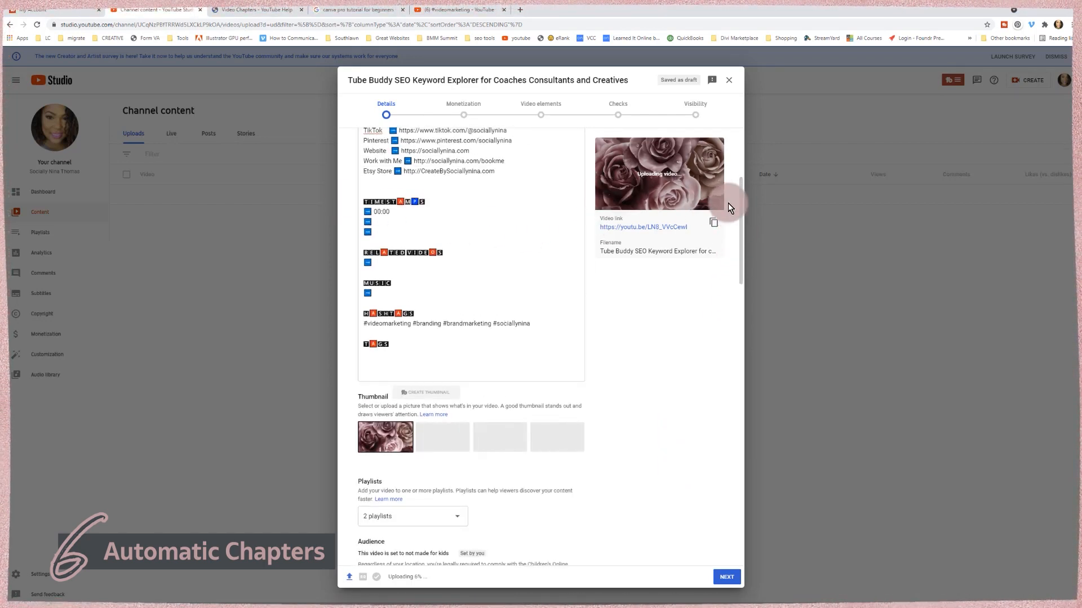
pyautogui.moveTo(741, 208); pyautogui.dragTo(765, 385)
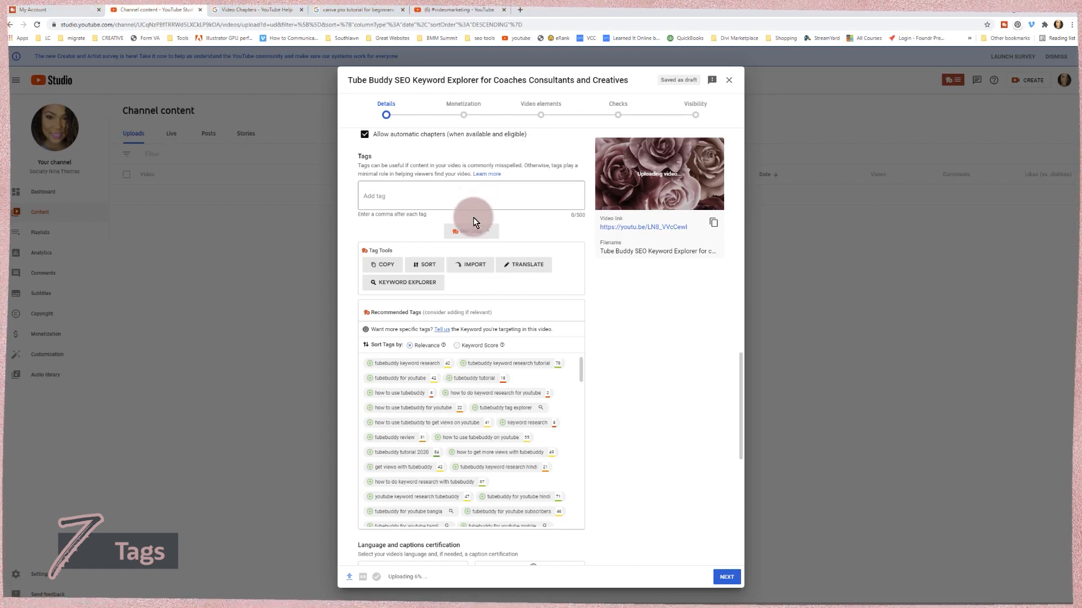
pyautogui.click(456, 198)
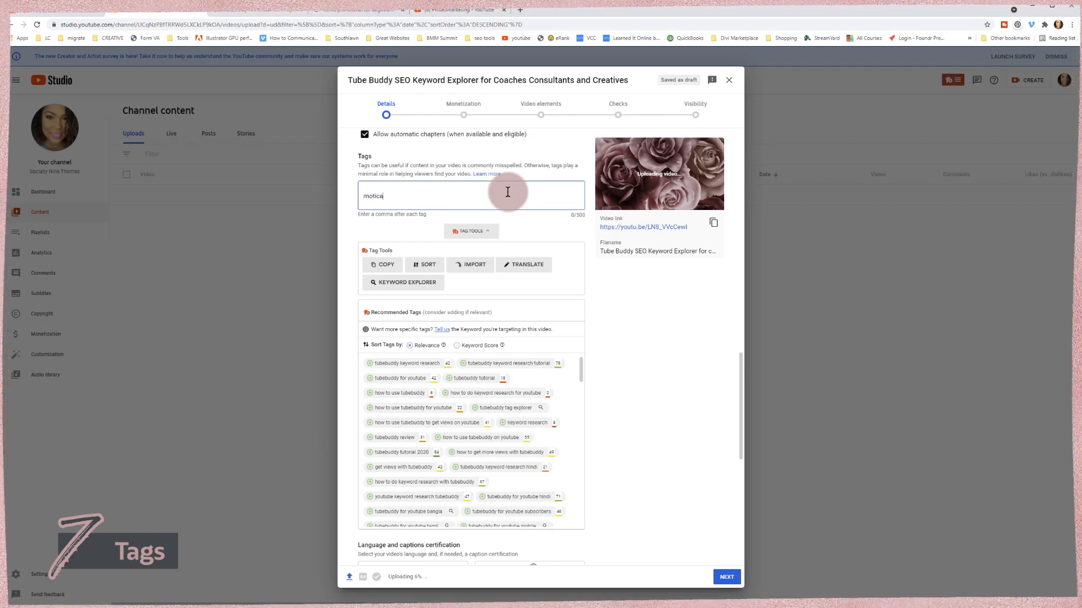
pyautogui.write('i')
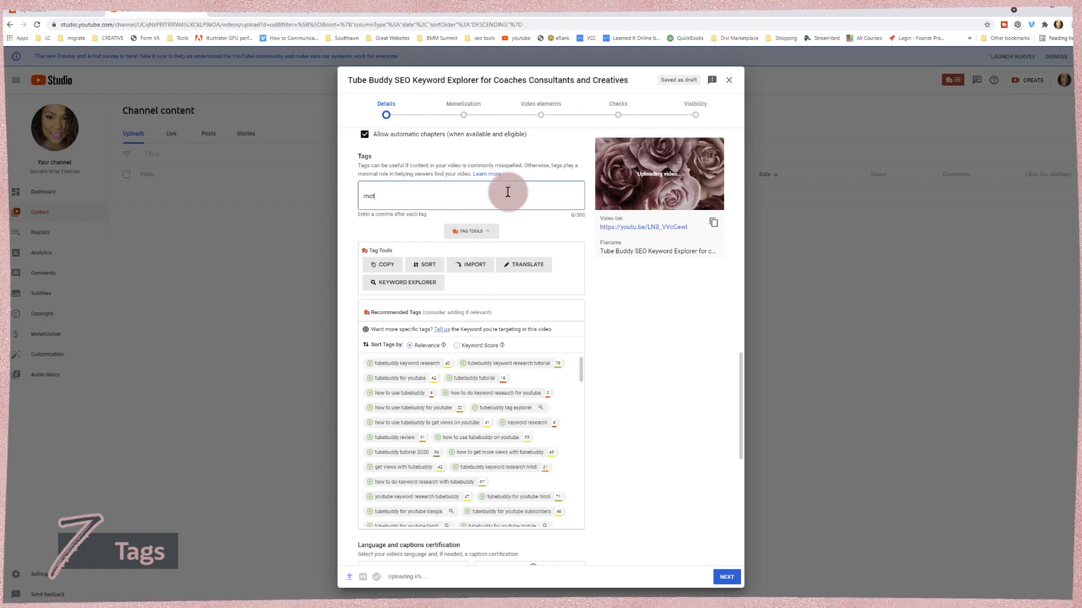
pyautogui.write('ivat')
pyautogui.write('for women over 40')
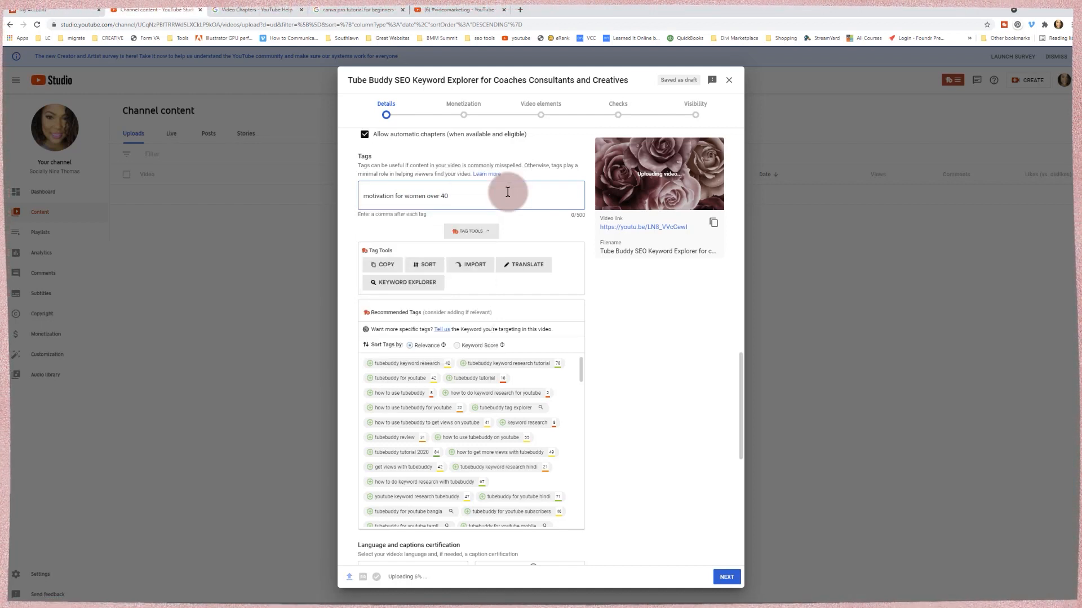
pyautogui.write('n')
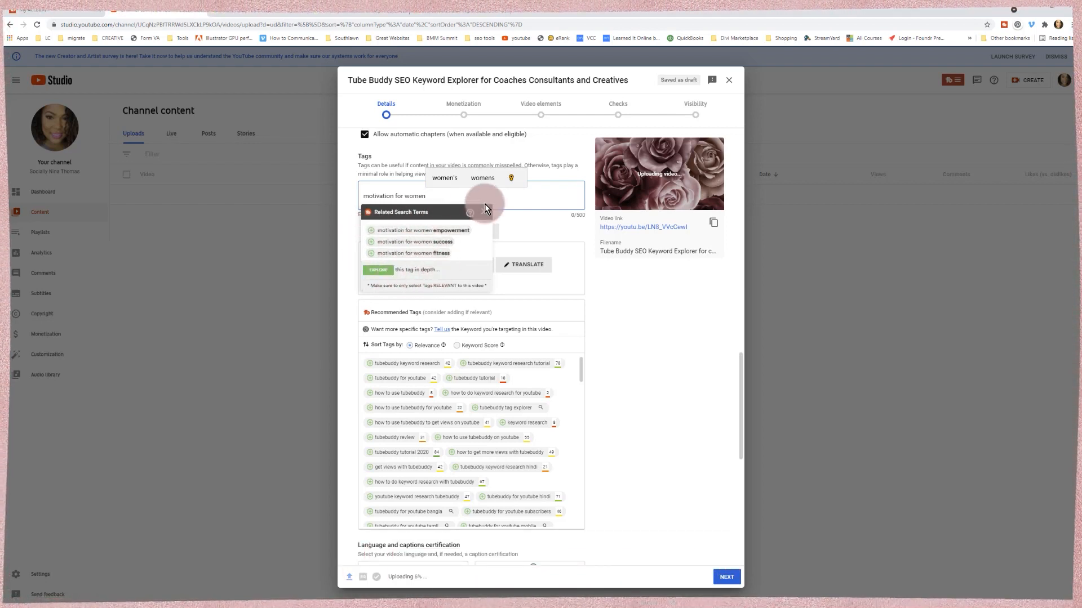
pyautogui.click(469, 209)
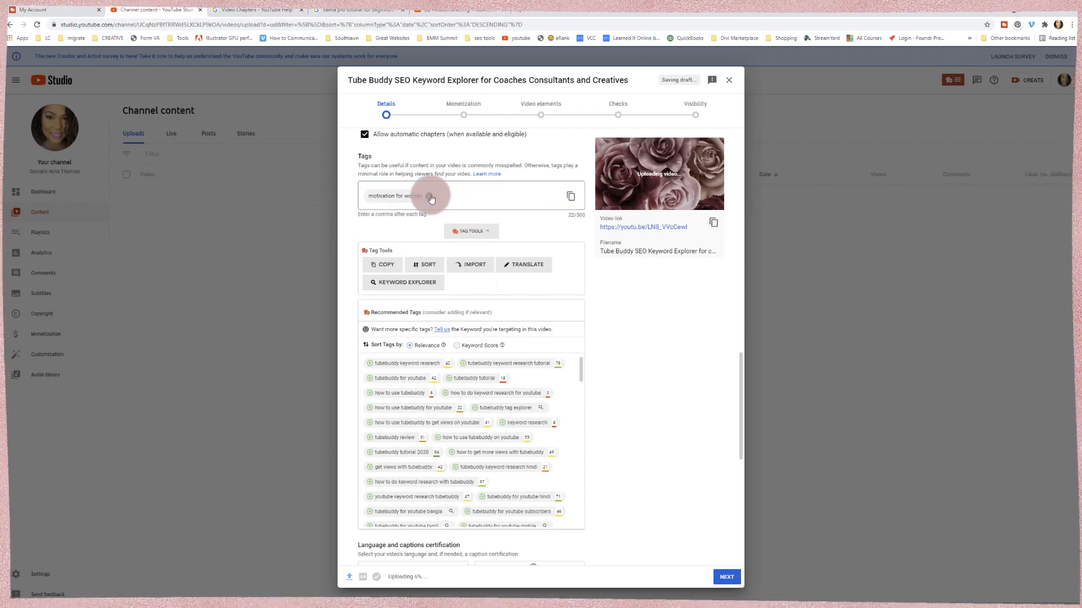
pyautogui.click(430, 196)
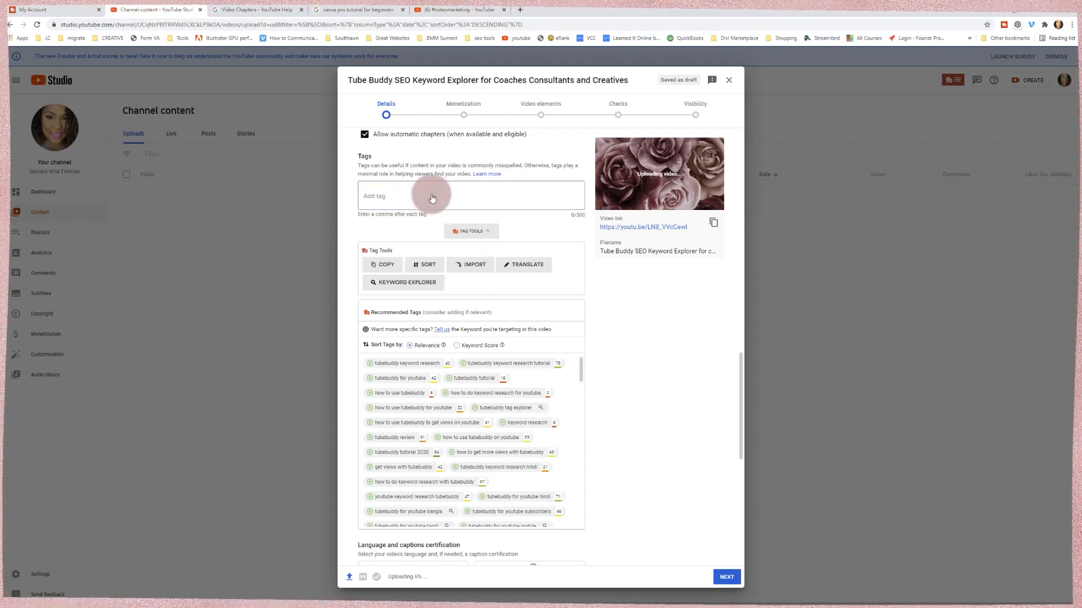
# - Import the saved TubeBuddy tag list into the current video's tags
pyautogui.click(474, 266)
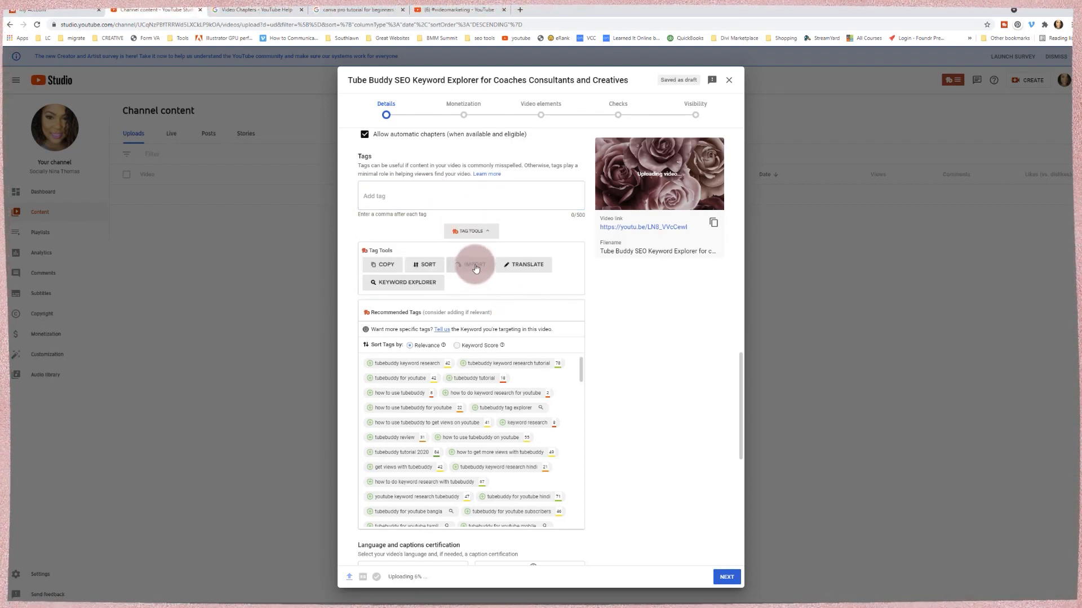
pyautogui.moveTo(459, 188); pyautogui.dragTo(393, 98)
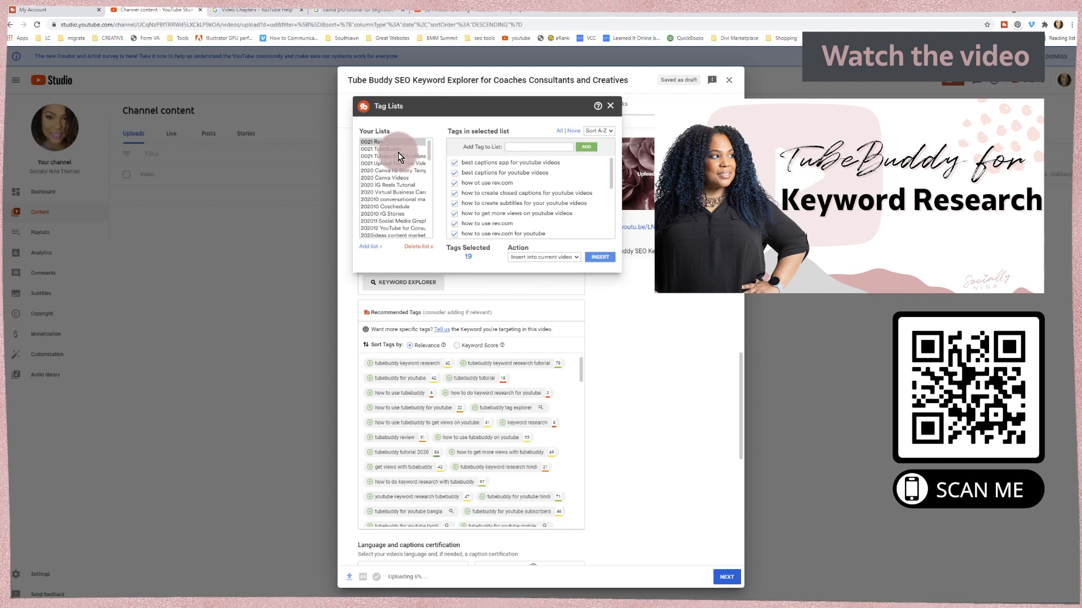
pyautogui.click(375, 150)
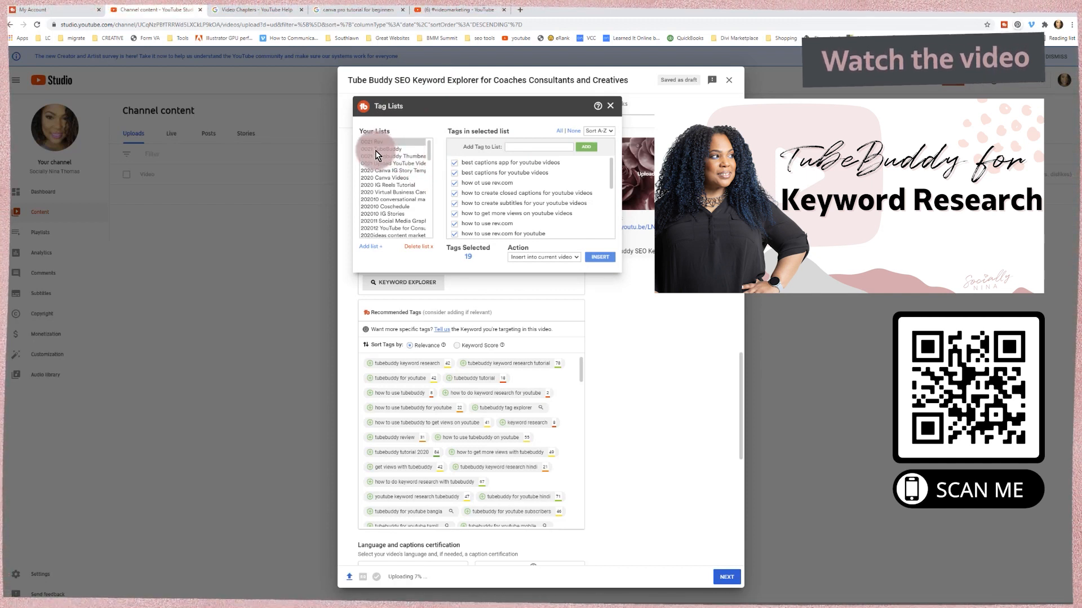
pyautogui.click(598, 256)
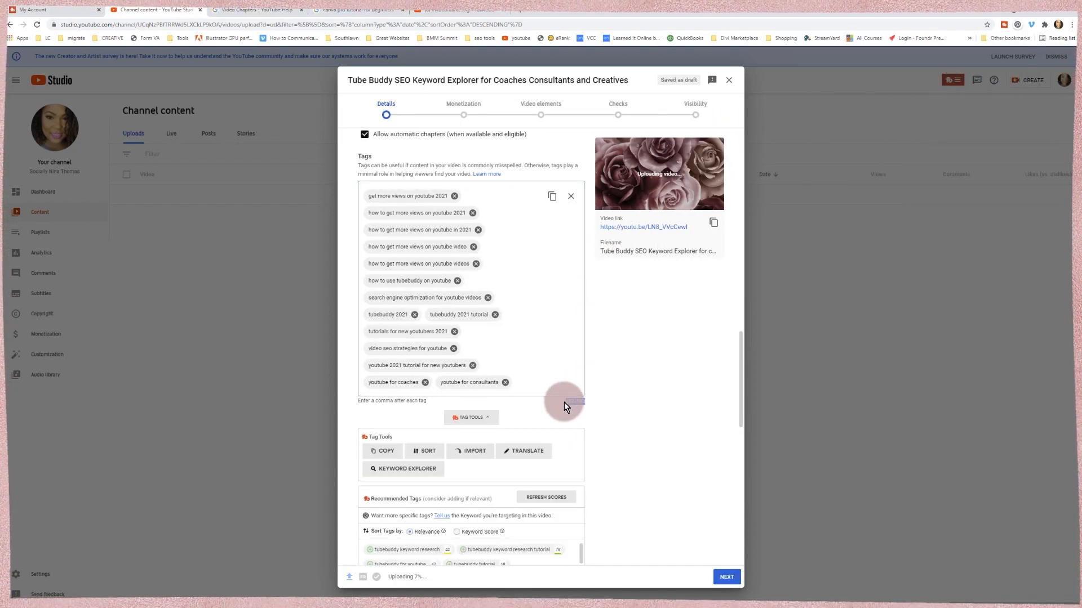
pyautogui.moveTo(563, 402); pyautogui.dragTo(587, 408)
# - Set the video's recording date to Jul 29, 2021 and its location to Lawrenceville
pyautogui.scroll(-5, 577, 394)
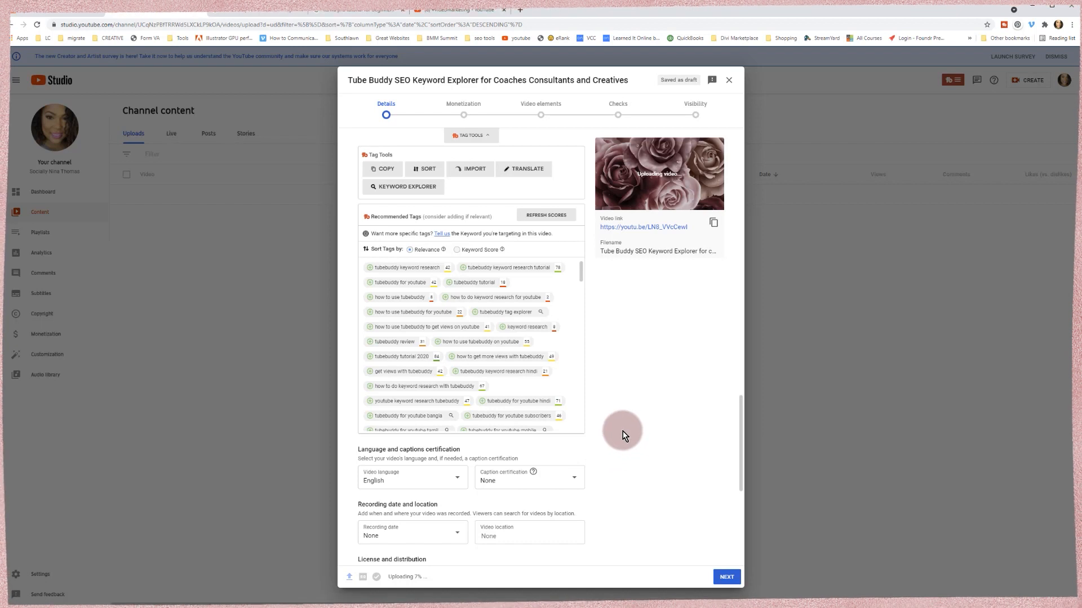
pyautogui.scroll(-2, 623, 434)
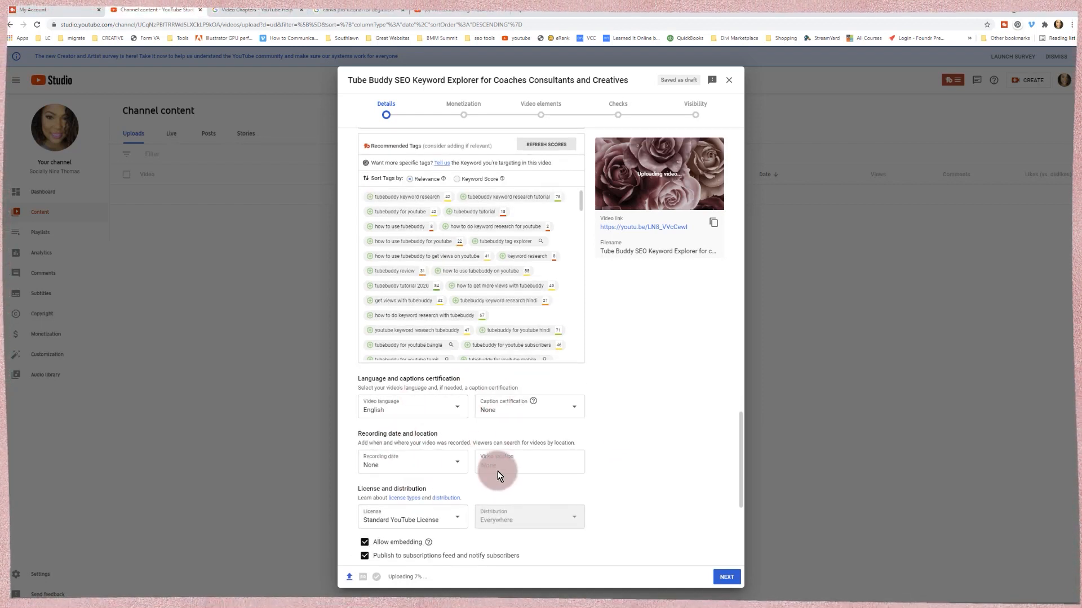
pyautogui.click(418, 463)
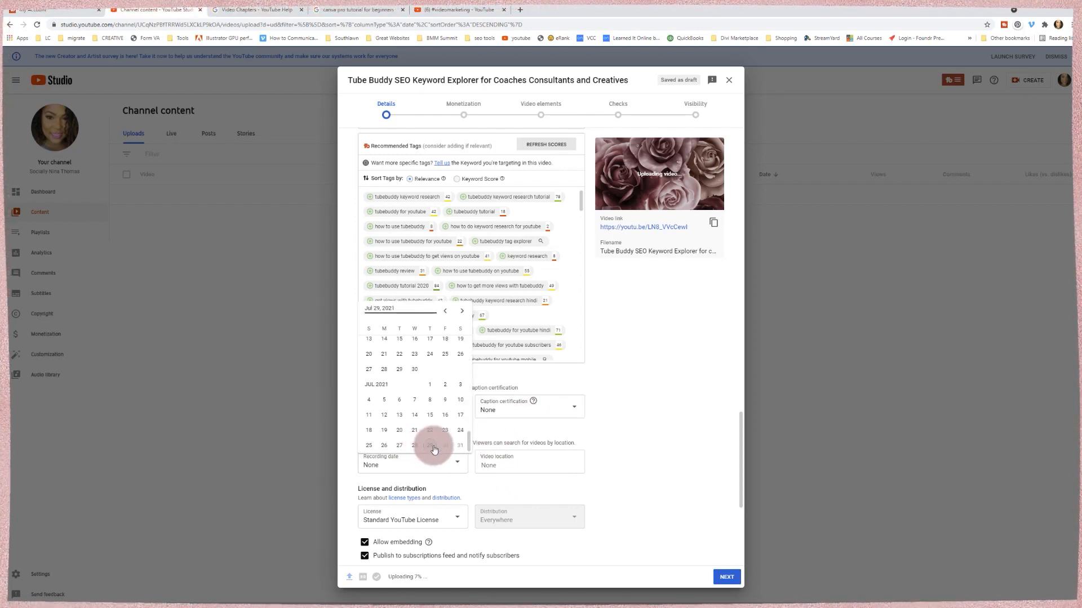
pyautogui.click(430, 445)
pyautogui.click(550, 466)
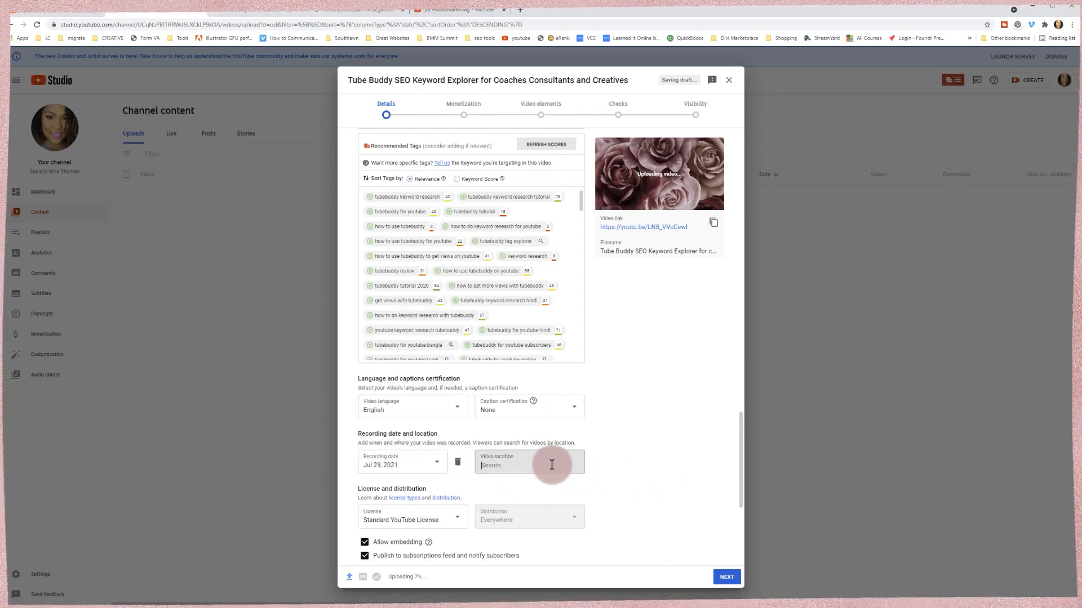
pyautogui.write('Lawrence')
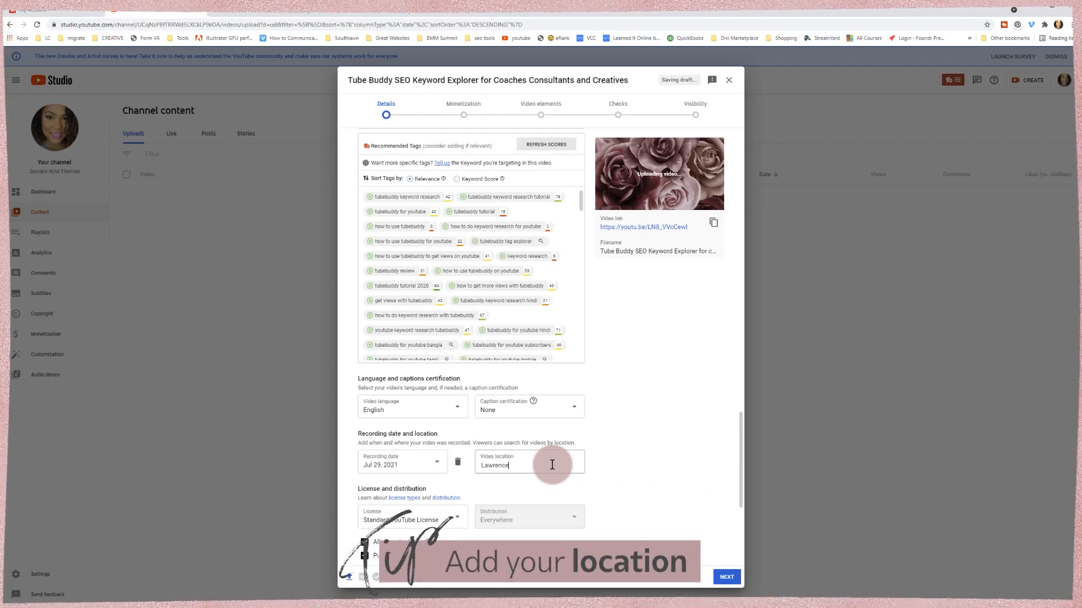
pyautogui.write('v')
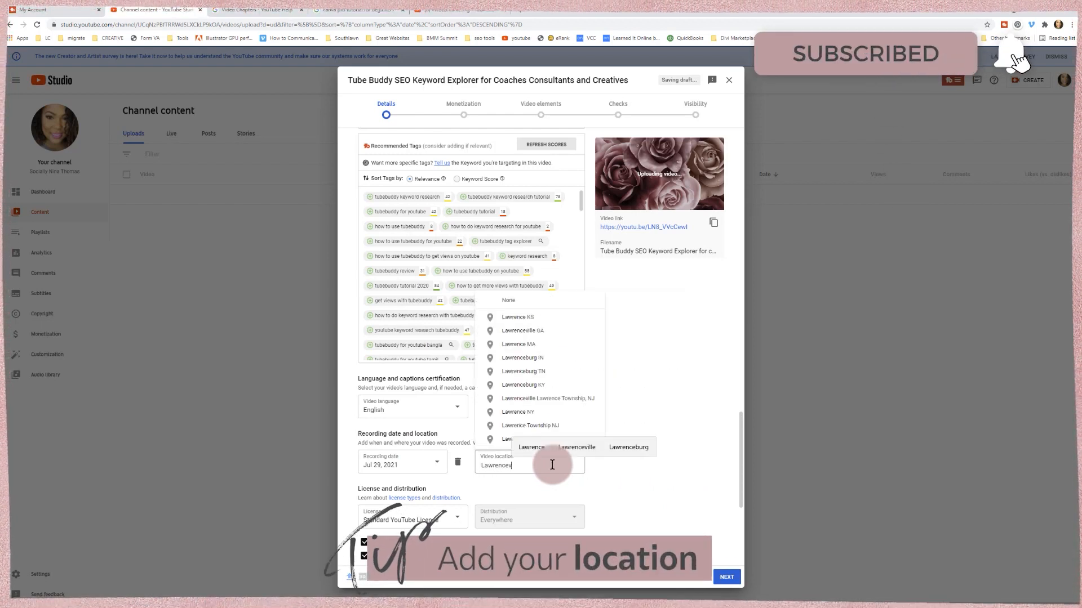
pyautogui.click(562, 337)
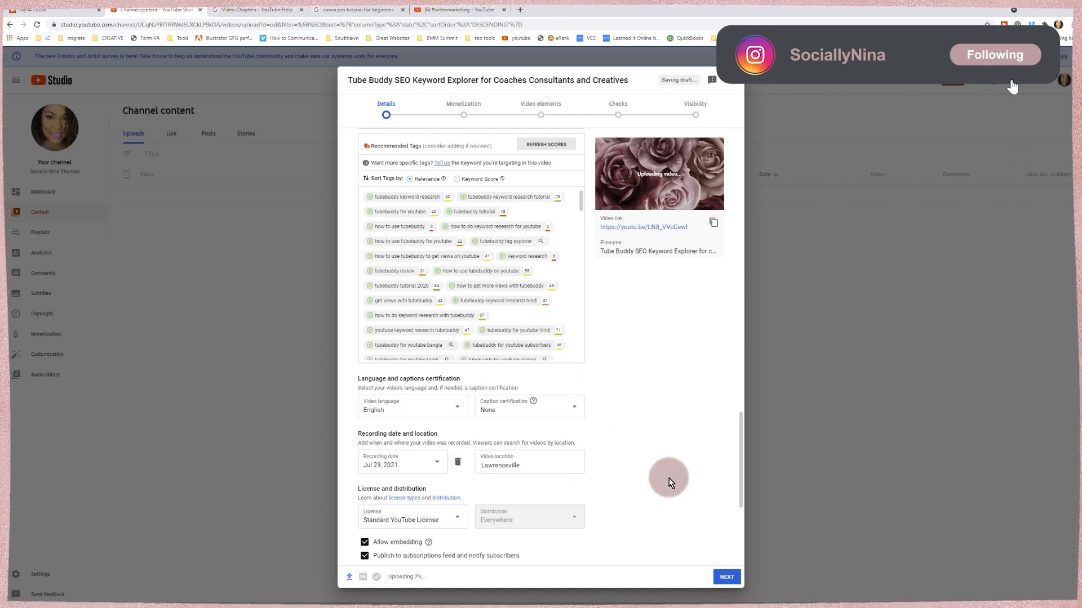
# - Review the remaining details down to comments and ratings, then continue to the monetization stage and turn monetization on
pyautogui.scroll(-3, 671, 481)
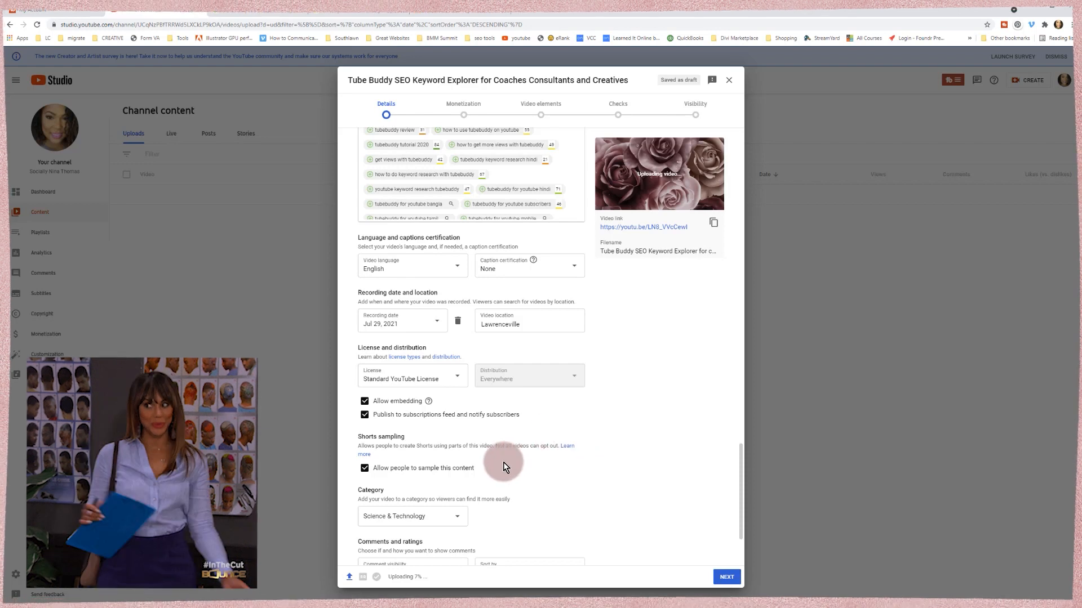
pyautogui.scroll(-1, 506, 466)
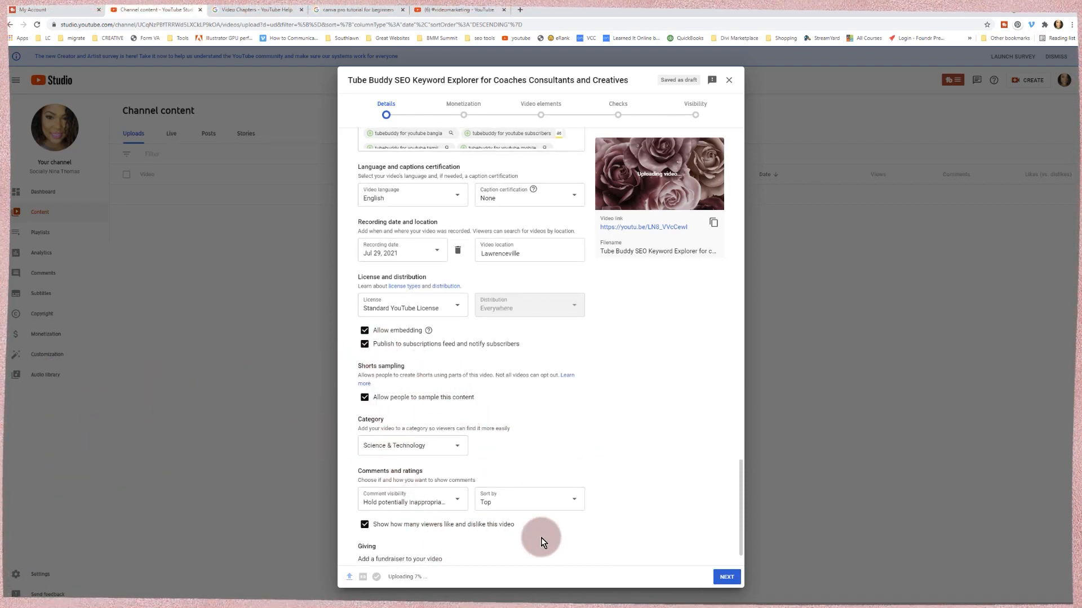
pyautogui.scroll(-1, 592, 526)
pyautogui.scroll(5, 592, 525)
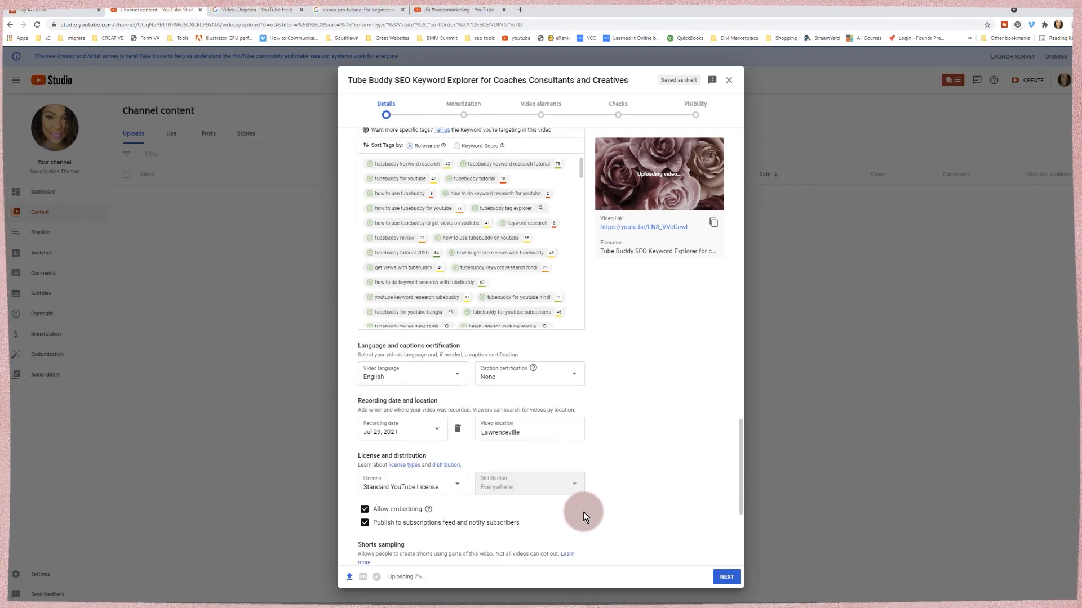
pyautogui.click(727, 576)
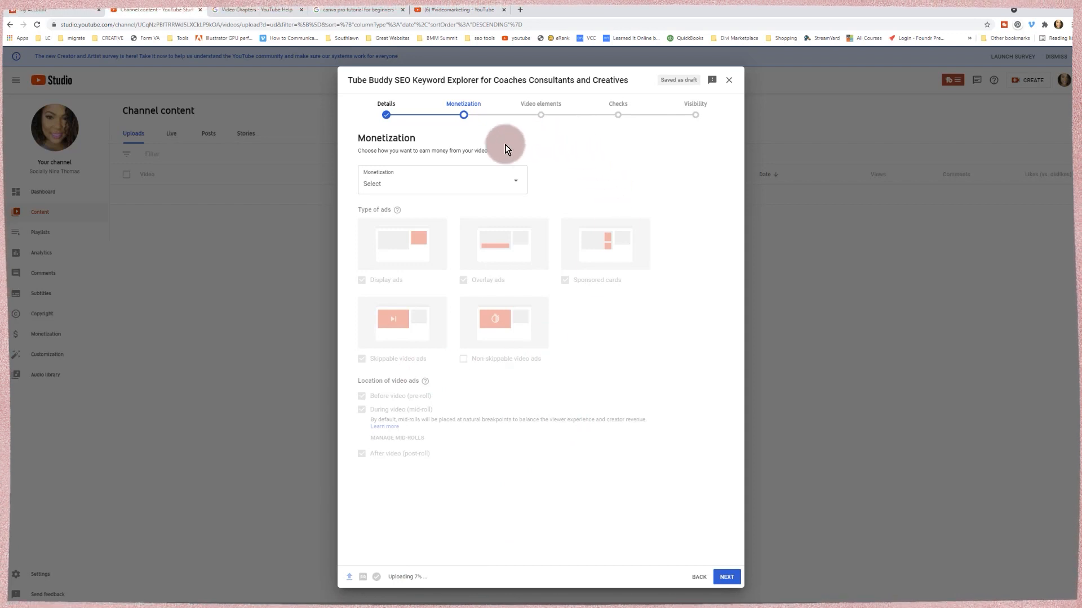
pyautogui.click(480, 181)
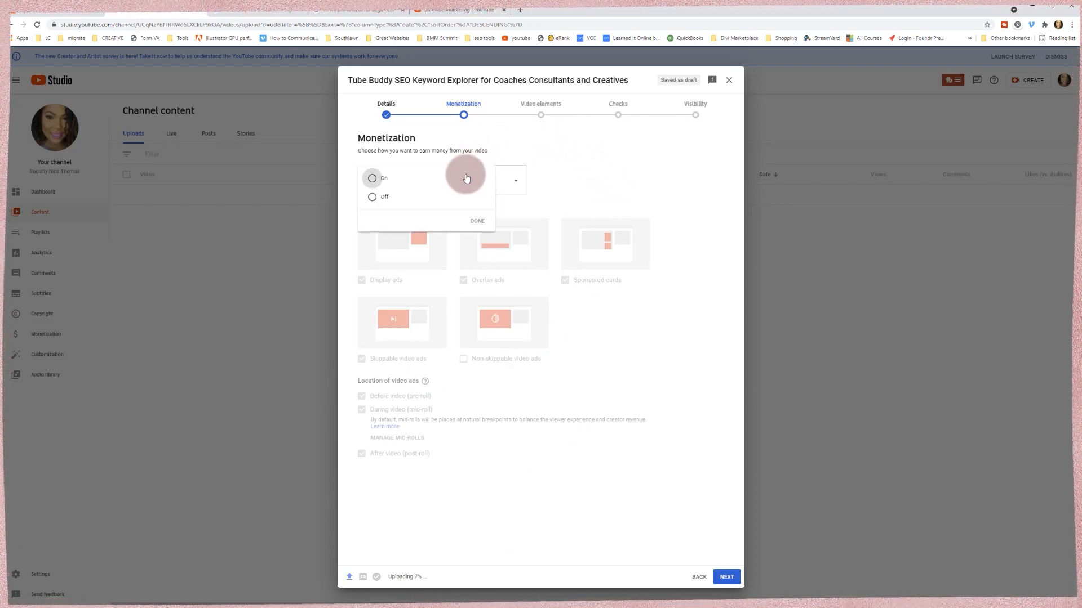
pyautogui.click(372, 178)
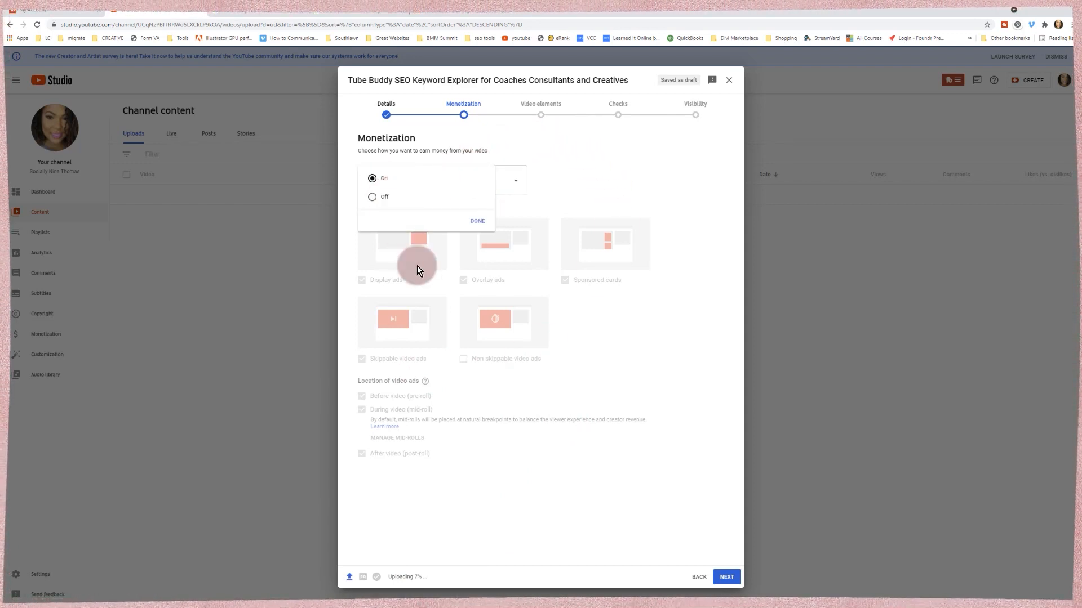
pyautogui.click(479, 222)
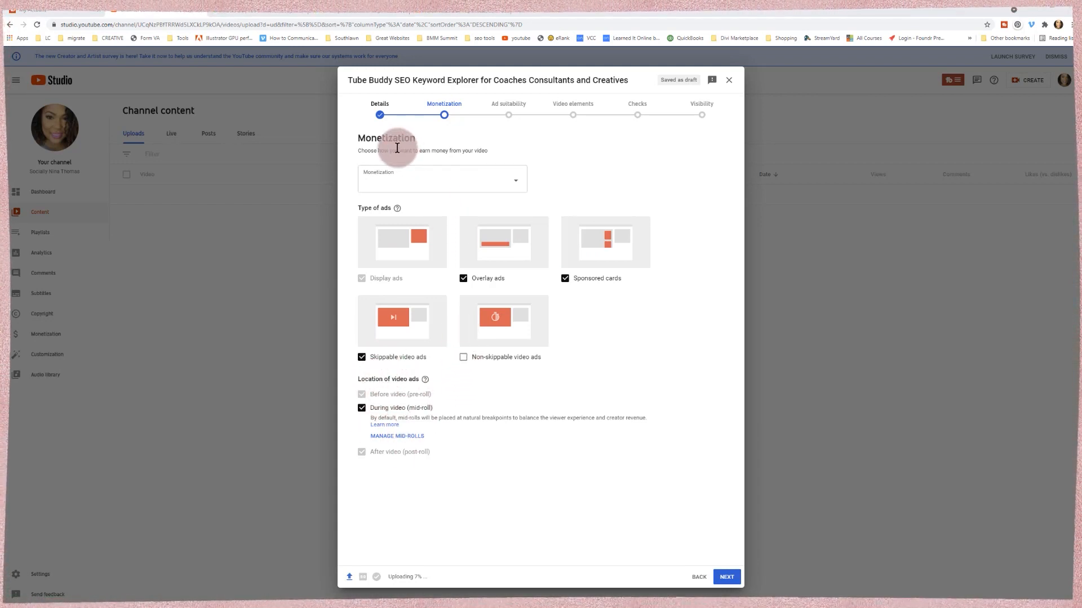
pyautogui.click(434, 181)
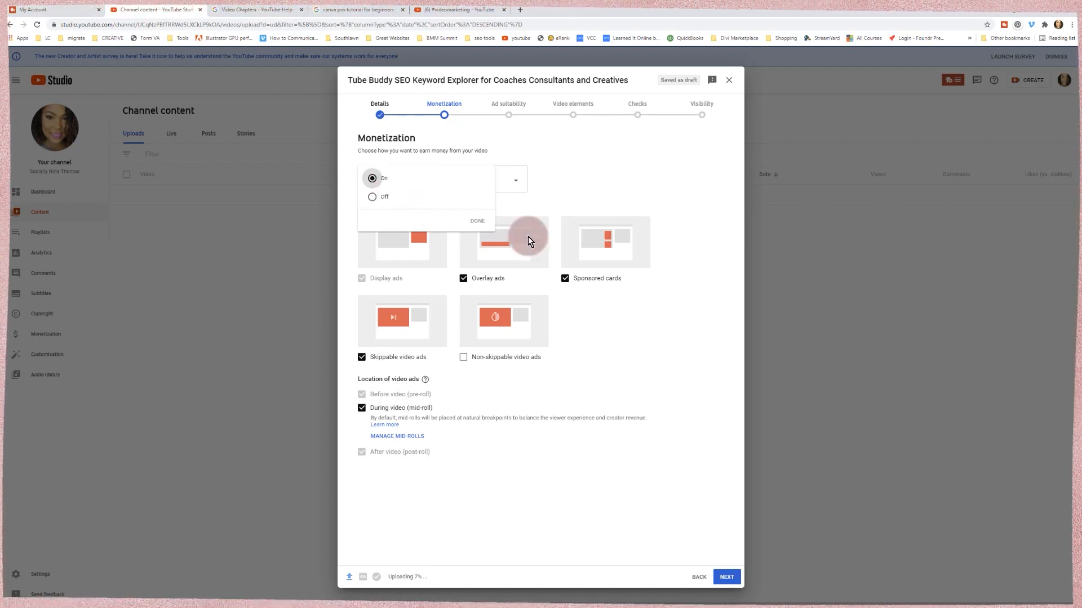
pyautogui.click(478, 222)
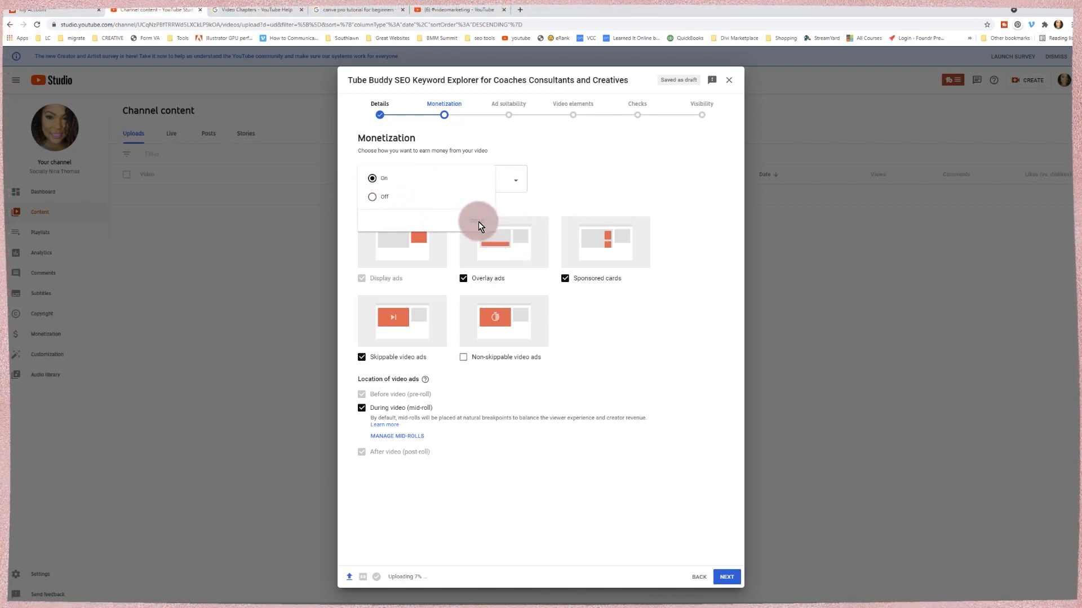
# - Open the YouTube Help article on managing mid-roll ad breaks and highlight the "8 minutes or longer" requirement
pyautogui.click(473, 514)
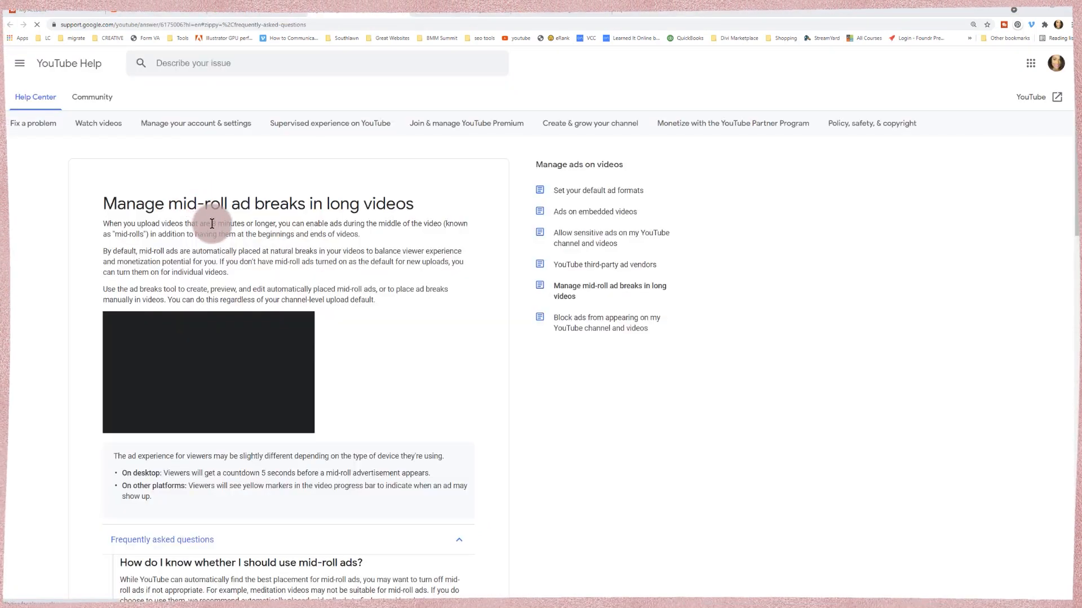
pyautogui.moveTo(212, 225); pyautogui.dragTo(256, 227)
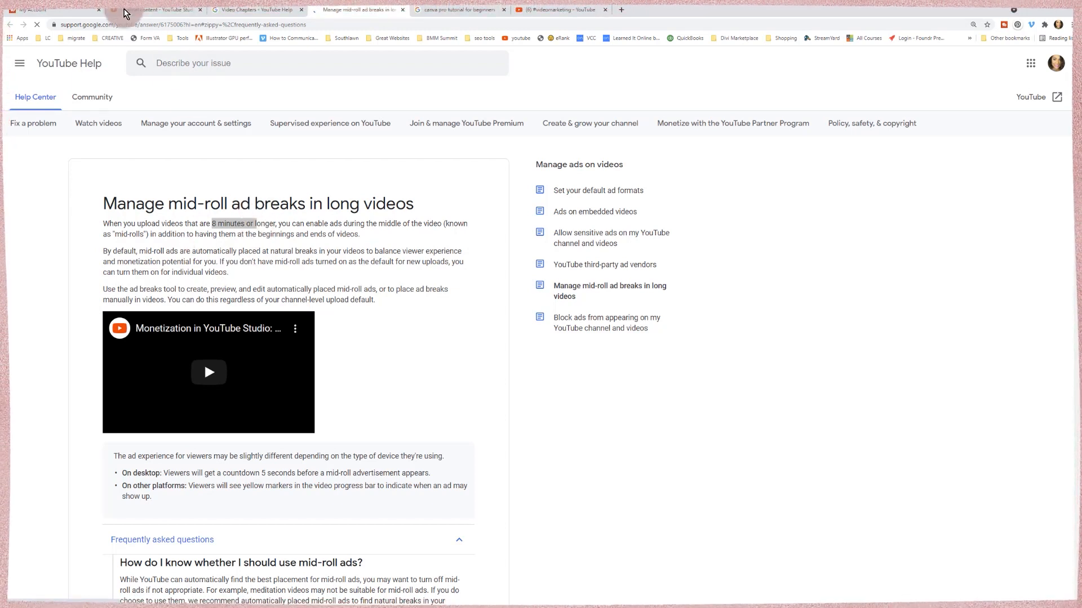
# - Return to the video upload, submit an ad suitability rating of None of the above, and continue to the video elements stage
pyautogui.click(127, 10)
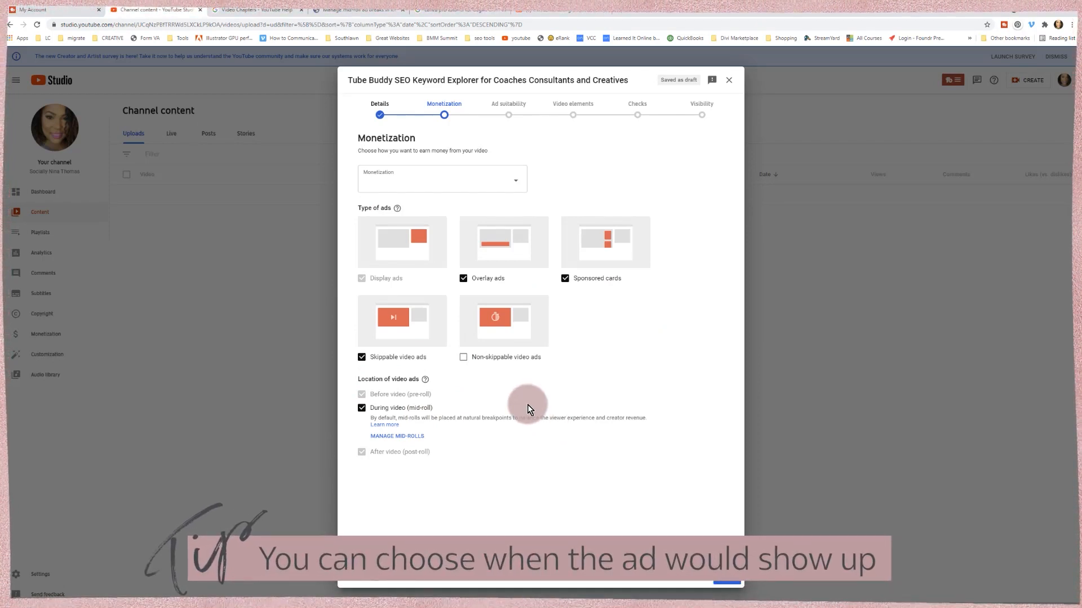
pyautogui.click(732, 580)
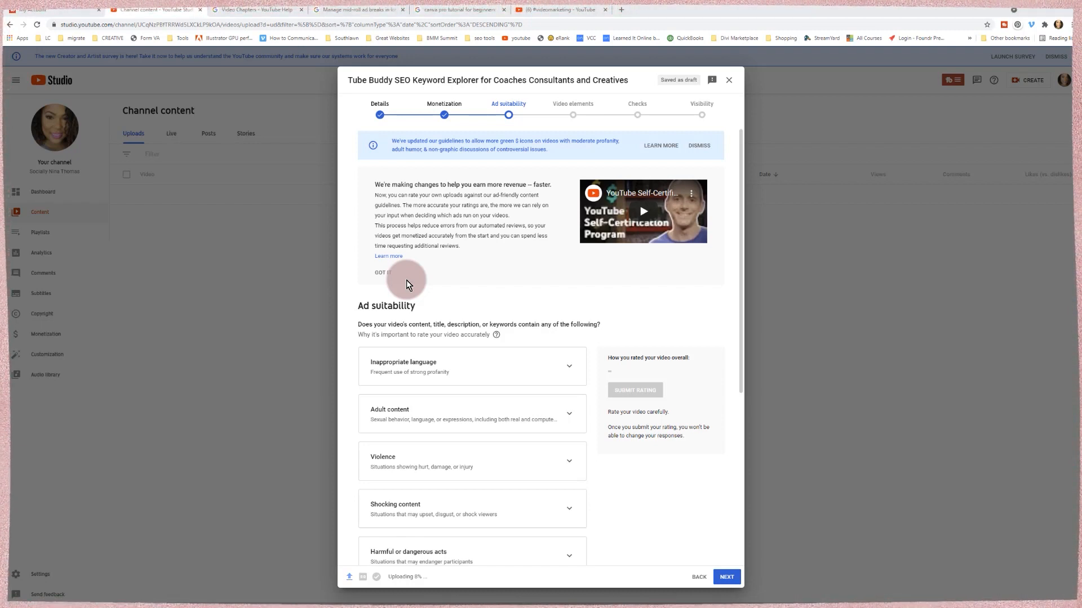
pyautogui.scroll(-1, 488, 291)
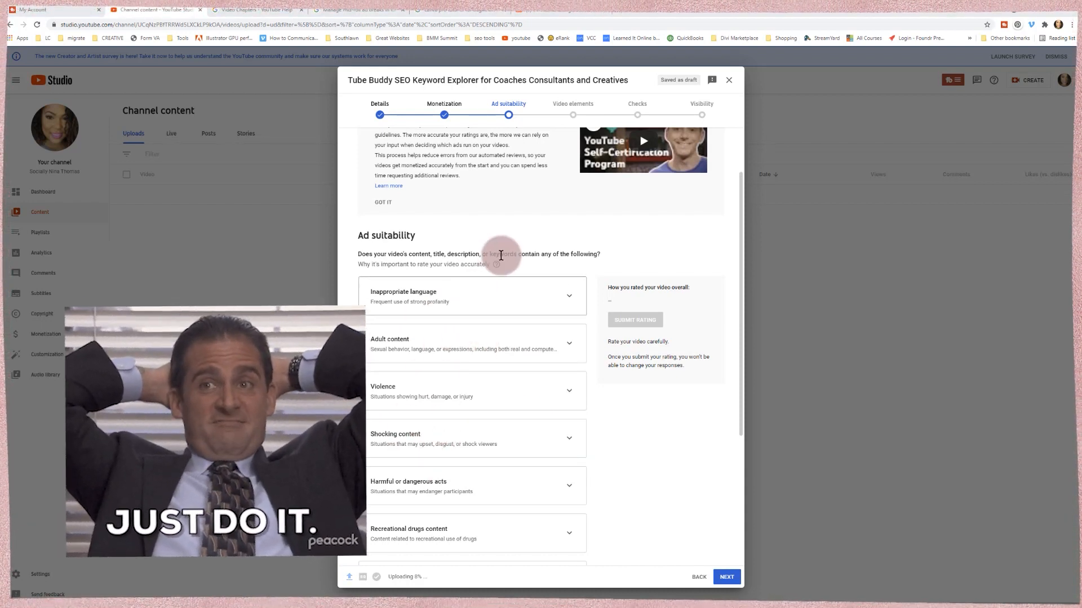
pyautogui.moveTo(496, 264)
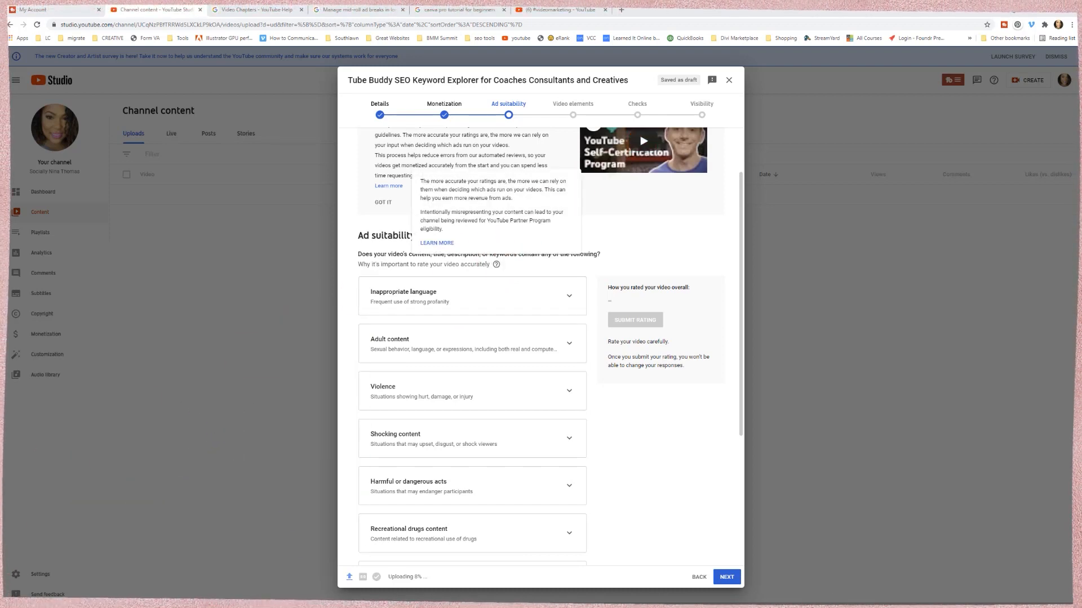
pyautogui.scroll(-4, 411, 482)
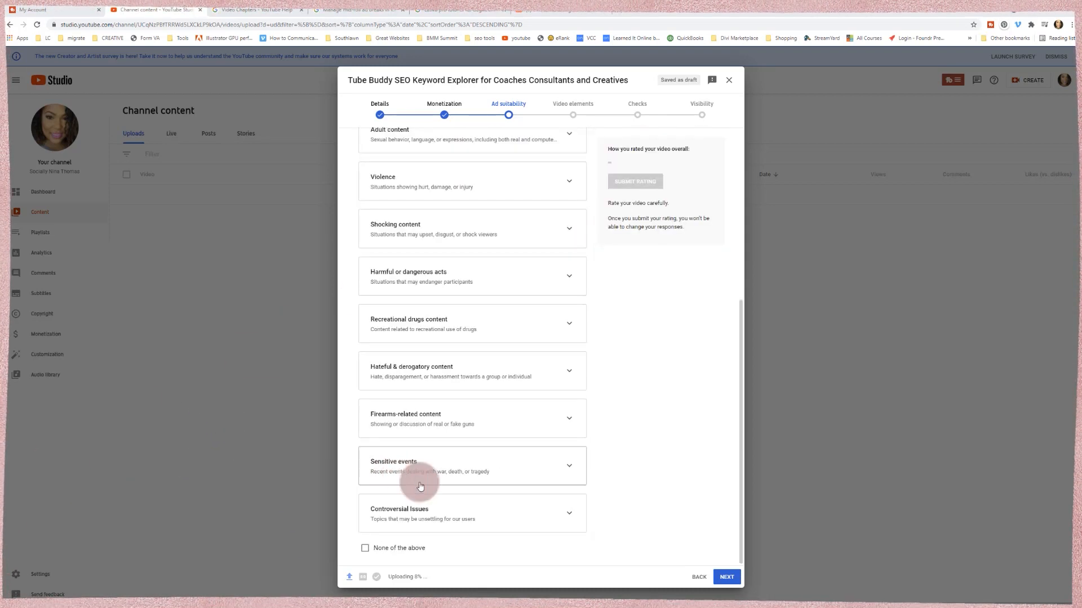
pyautogui.click(365, 549)
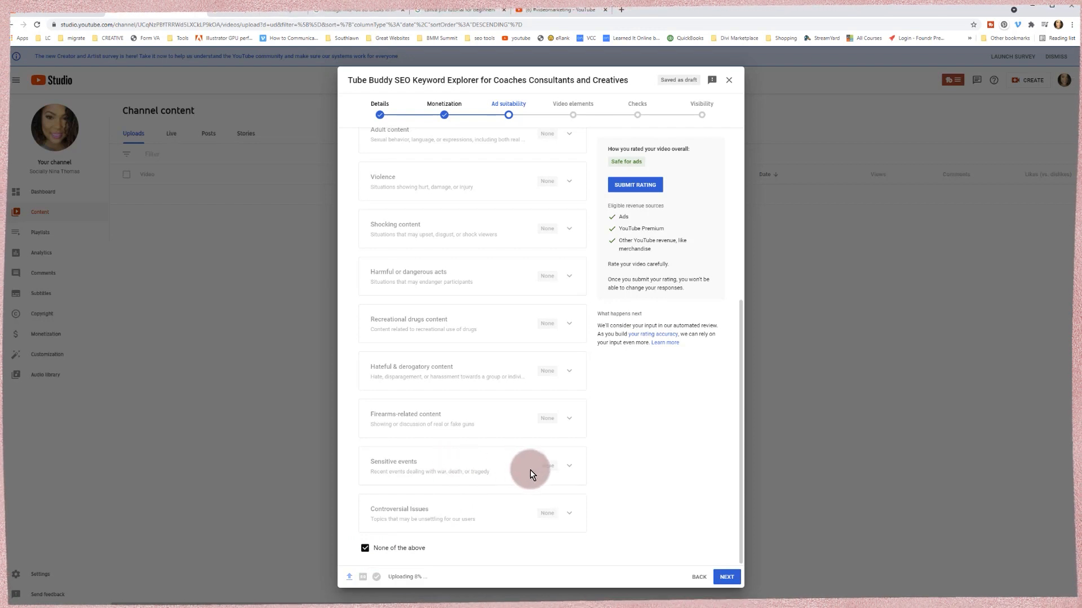
pyautogui.scroll(3, 529, 473)
pyautogui.scroll(-1, 601, 409)
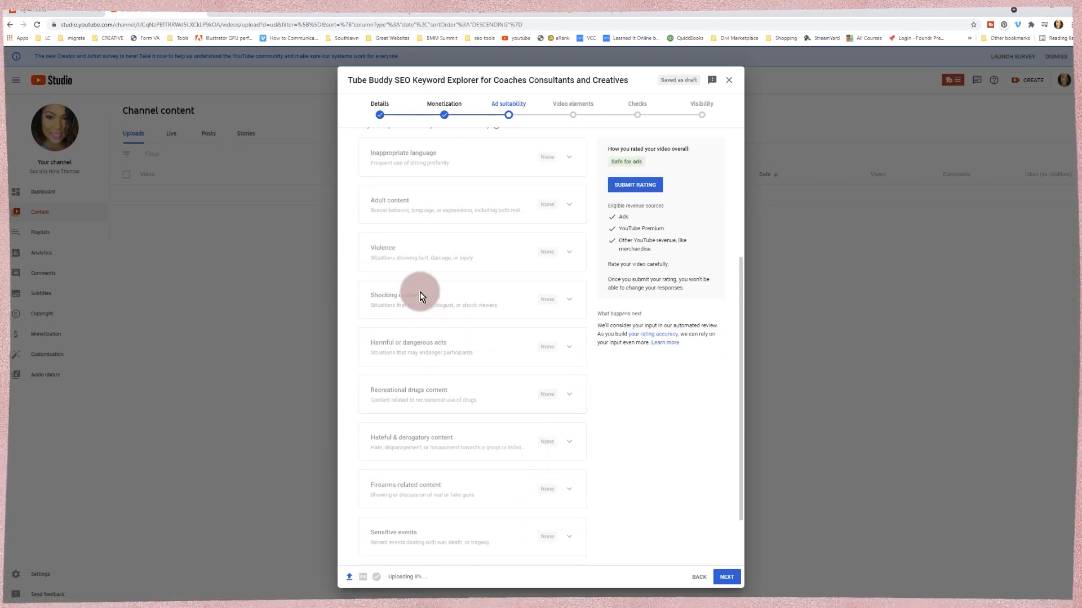
pyautogui.click(635, 186)
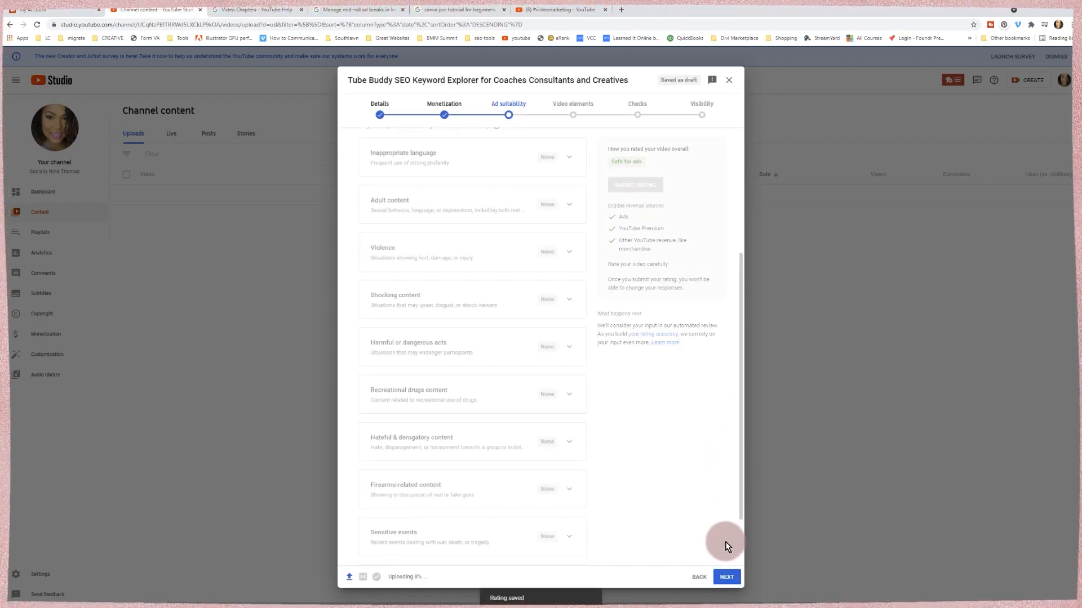
pyautogui.click(726, 577)
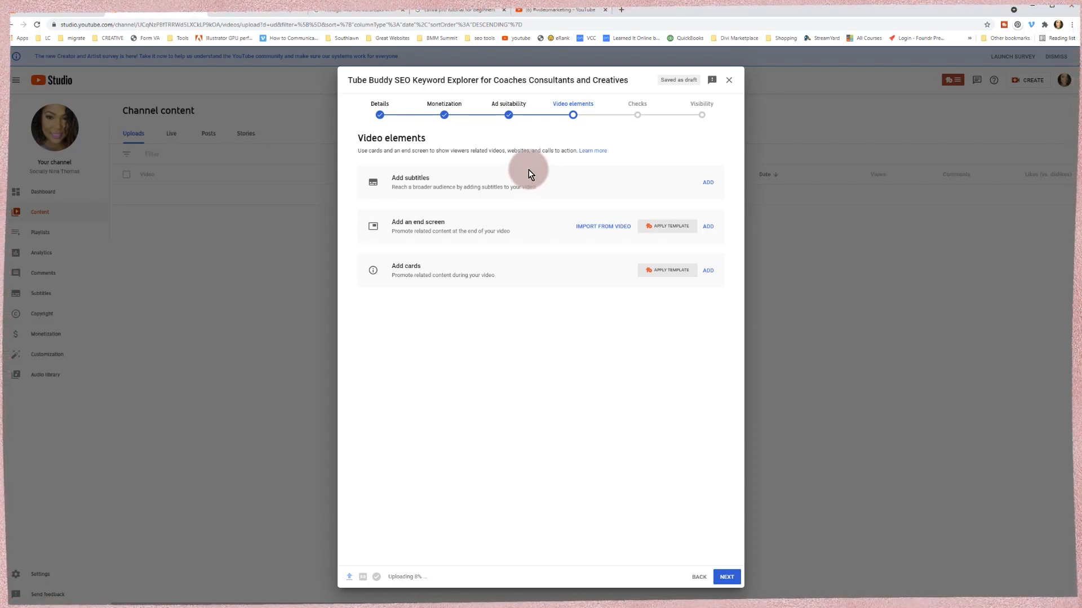
# - Look over the caption methods, the end screen import choices and the end screen templates, leaving each without changes
pyautogui.click(708, 184)
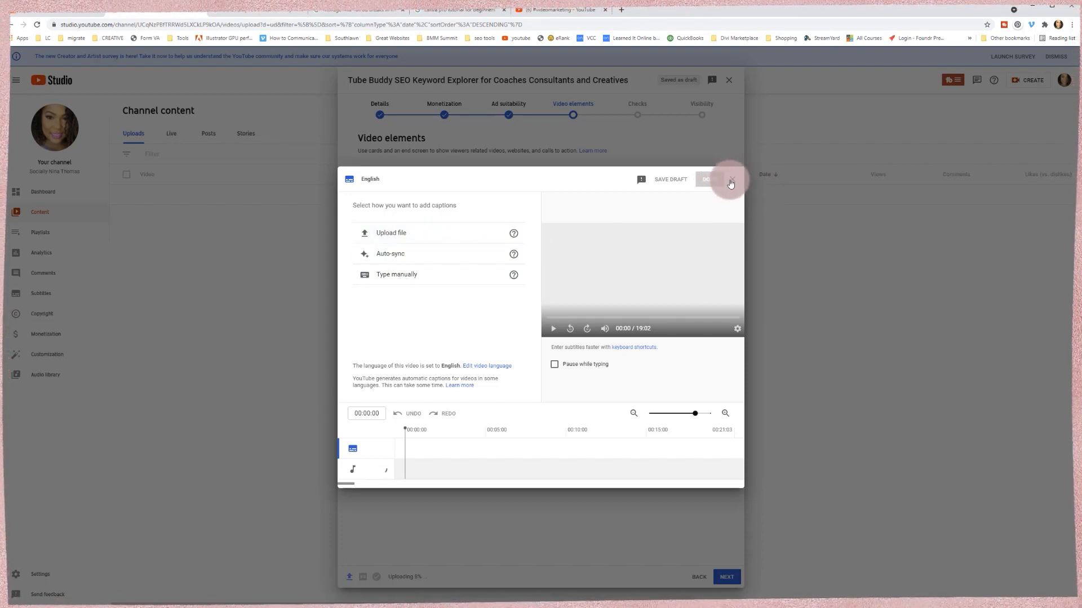
pyautogui.click(733, 181)
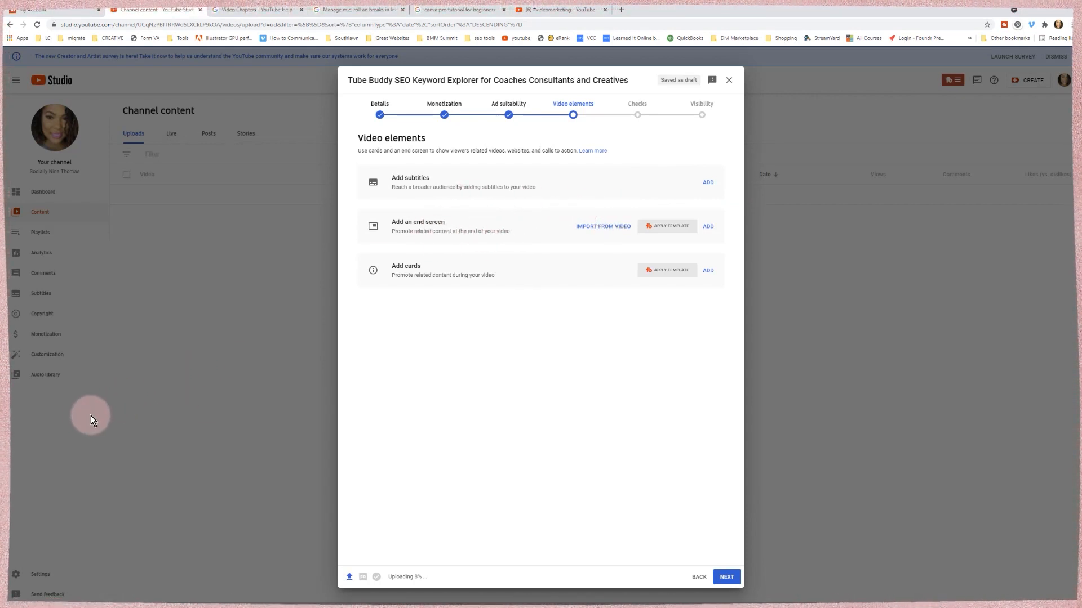
pyautogui.click(603, 230)
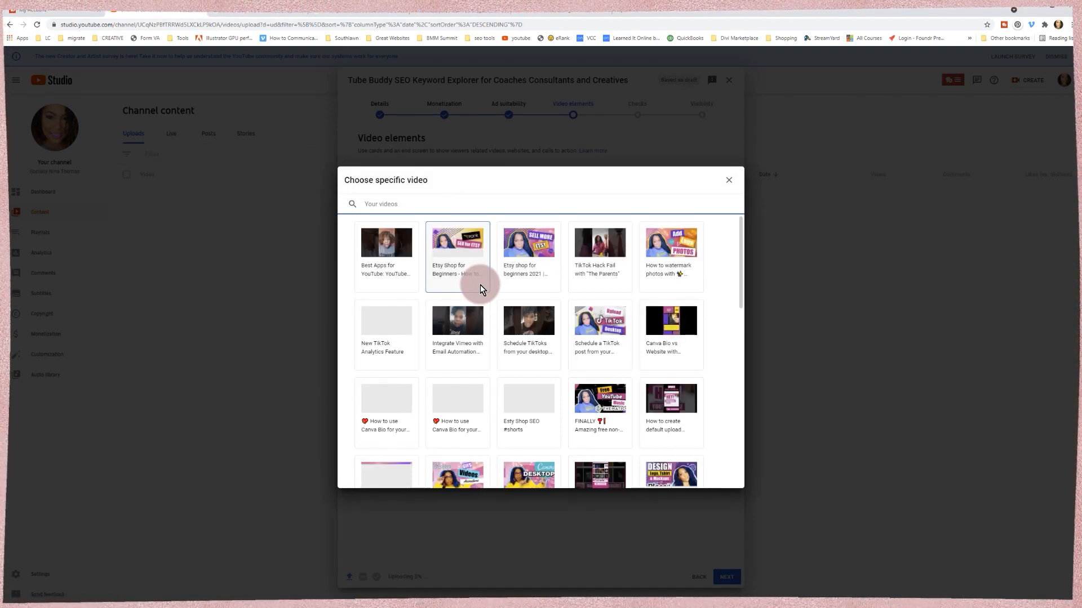
pyautogui.click(729, 182)
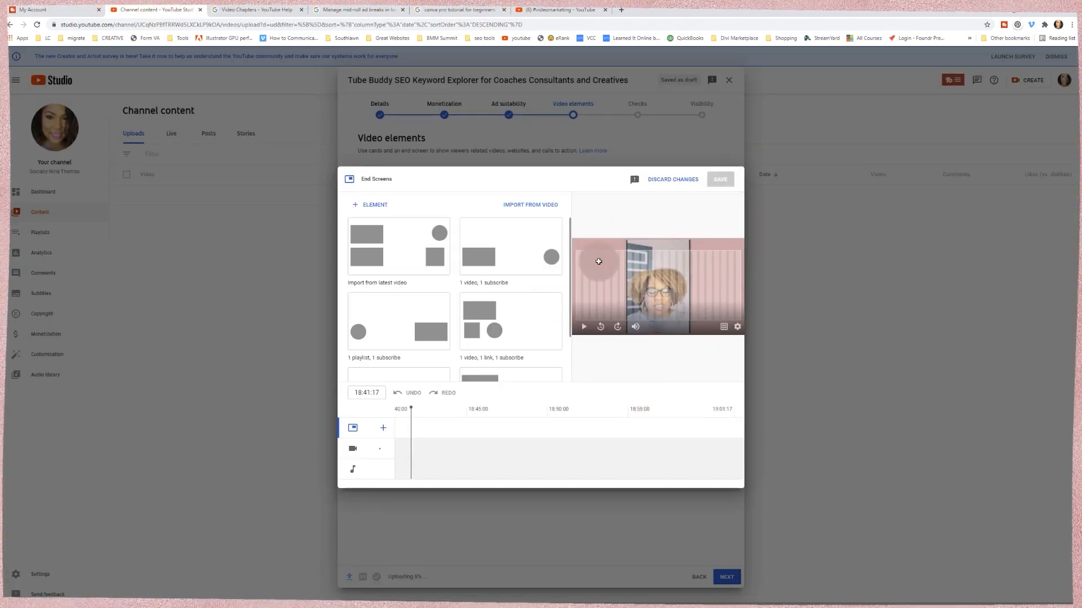
pyautogui.click(681, 179)
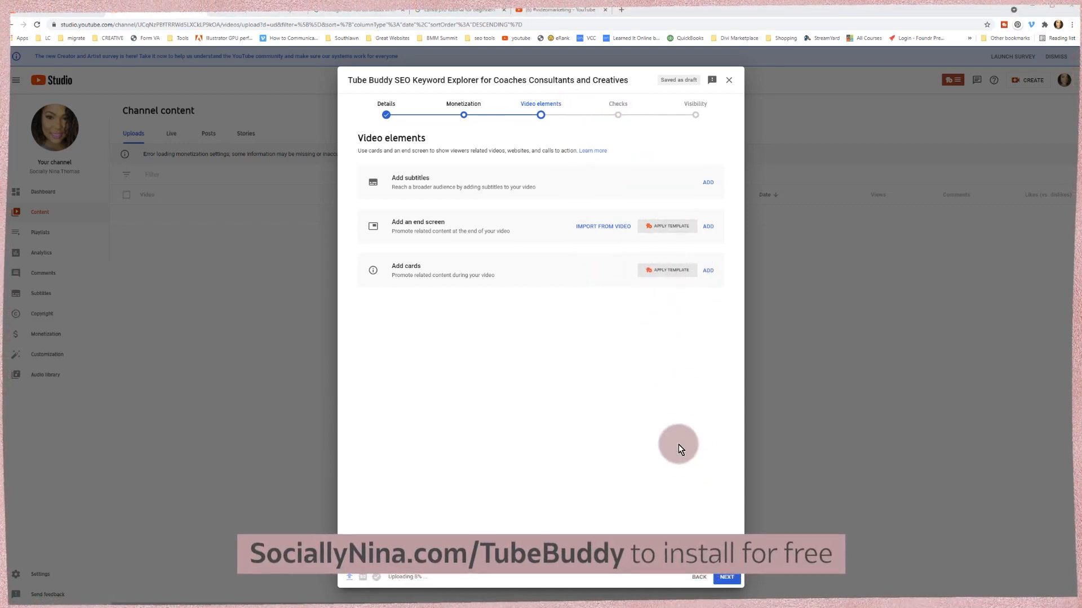
# - Continue to the checks stage and dismiss its two introductory tips
pyautogui.click(727, 577)
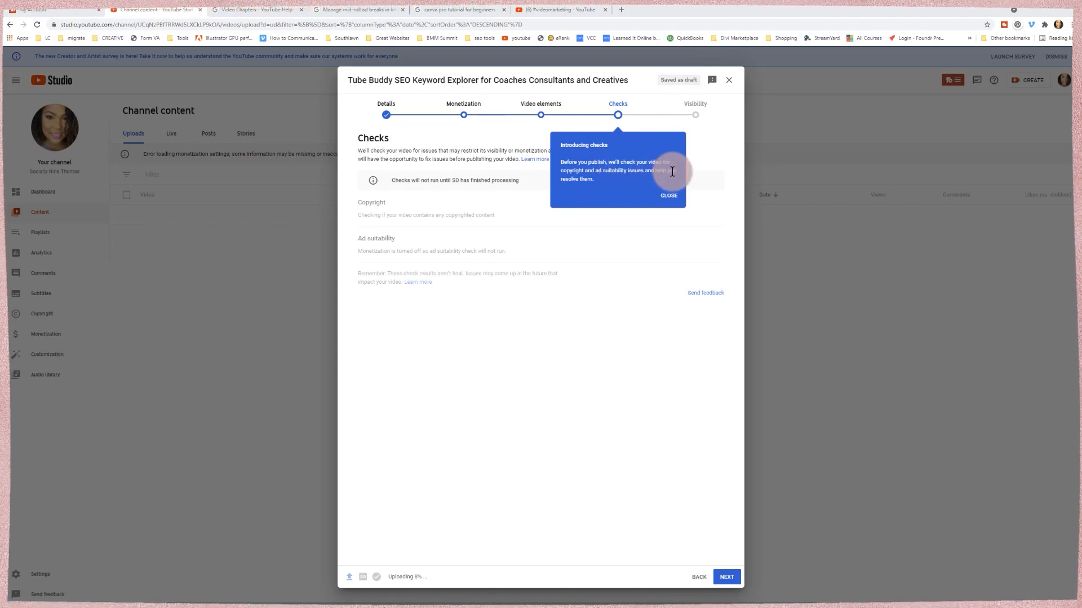
pyautogui.click(670, 196)
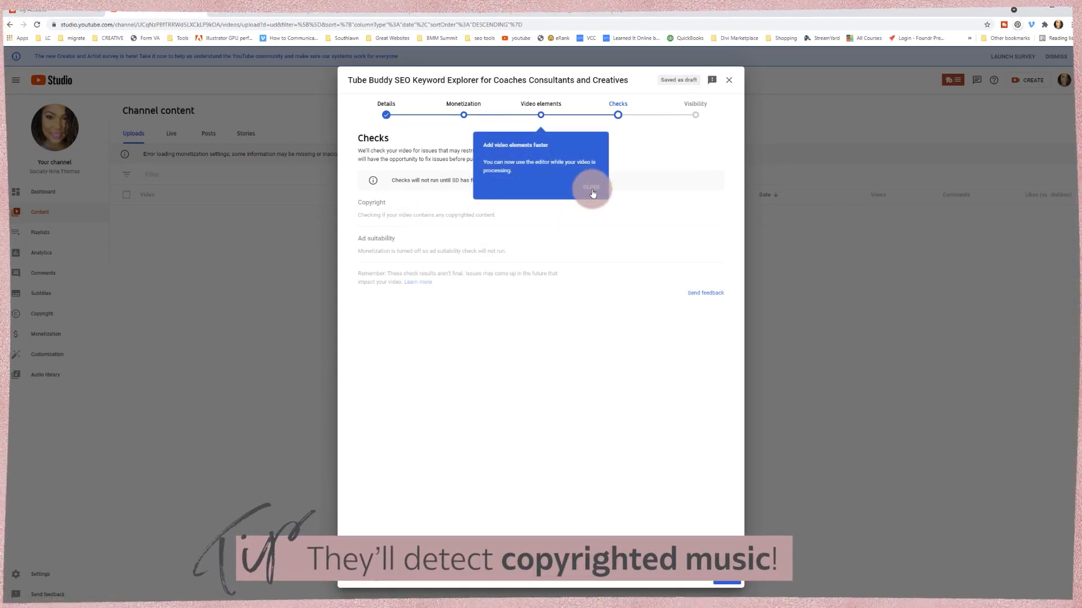
pyautogui.click(592, 189)
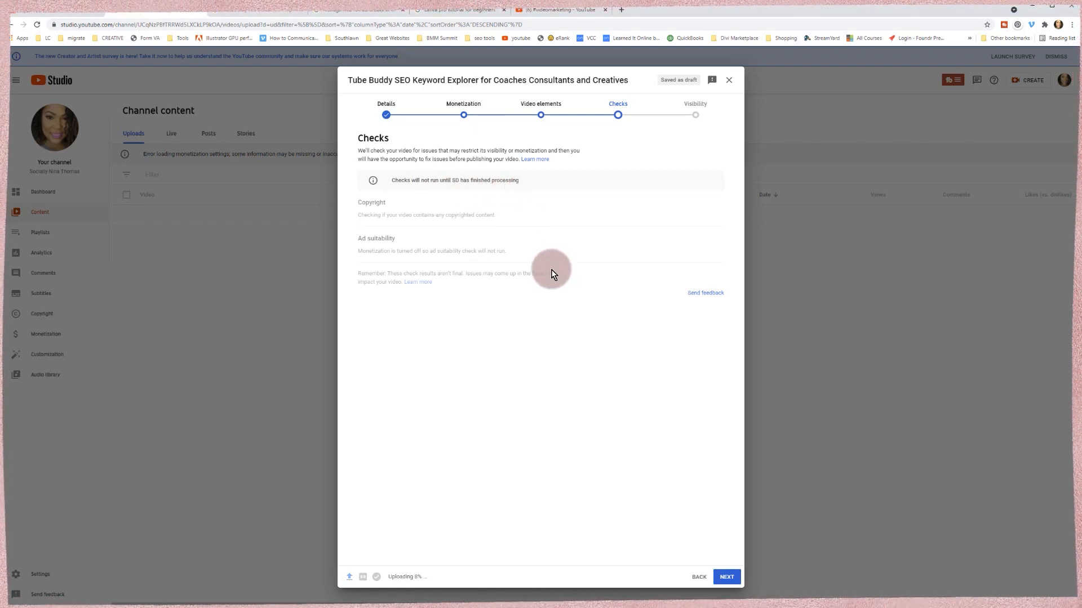
# - At the visibility stage, view the schedule option, switch back to Save or publish and save the video as Private
pyautogui.click(726, 577)
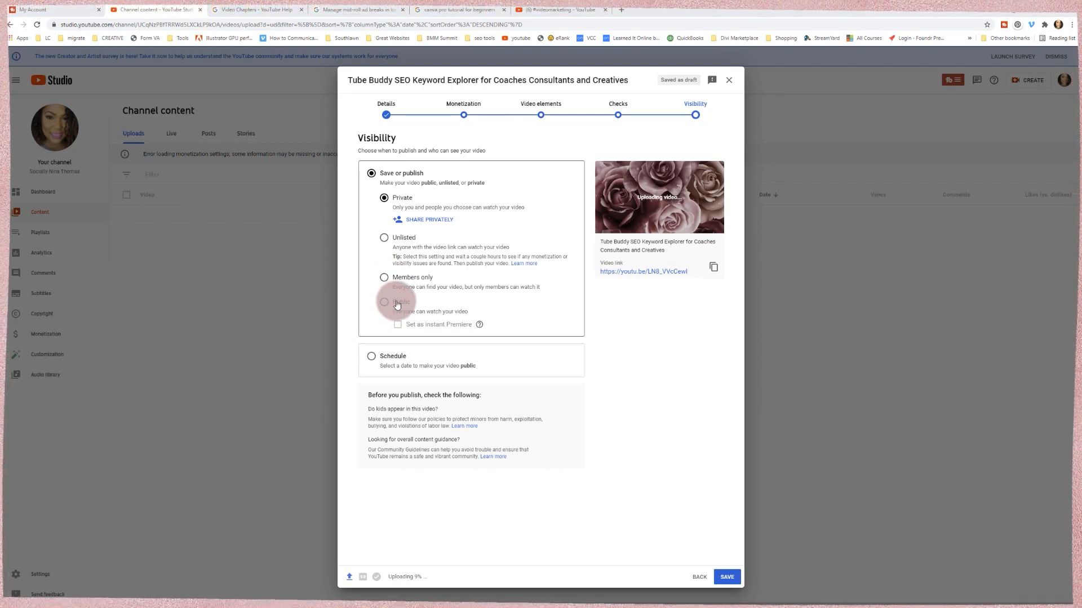
pyautogui.moveTo(480, 326)
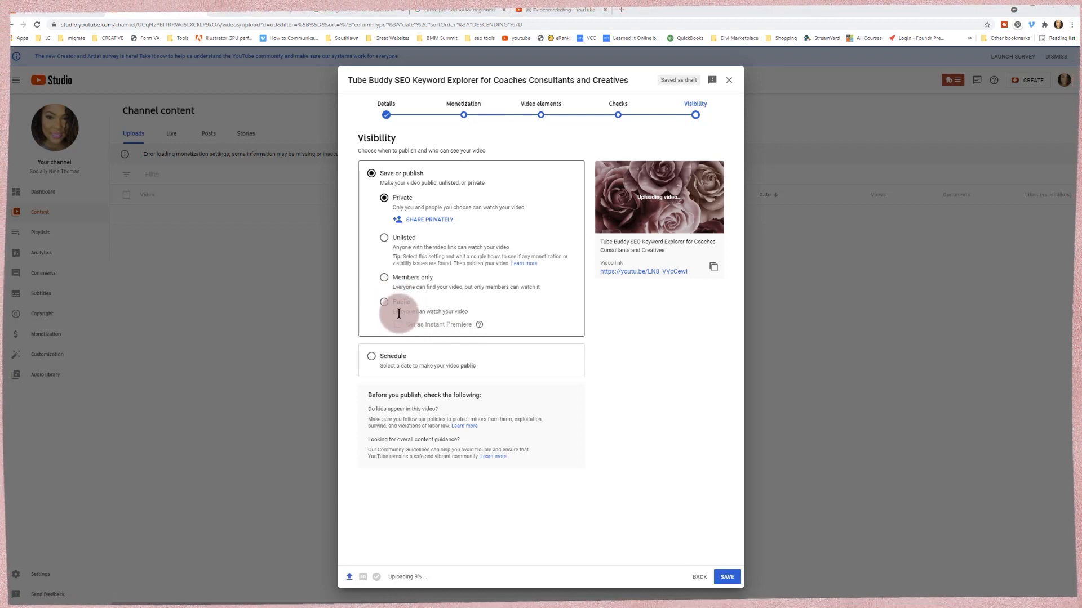
pyautogui.click(376, 360)
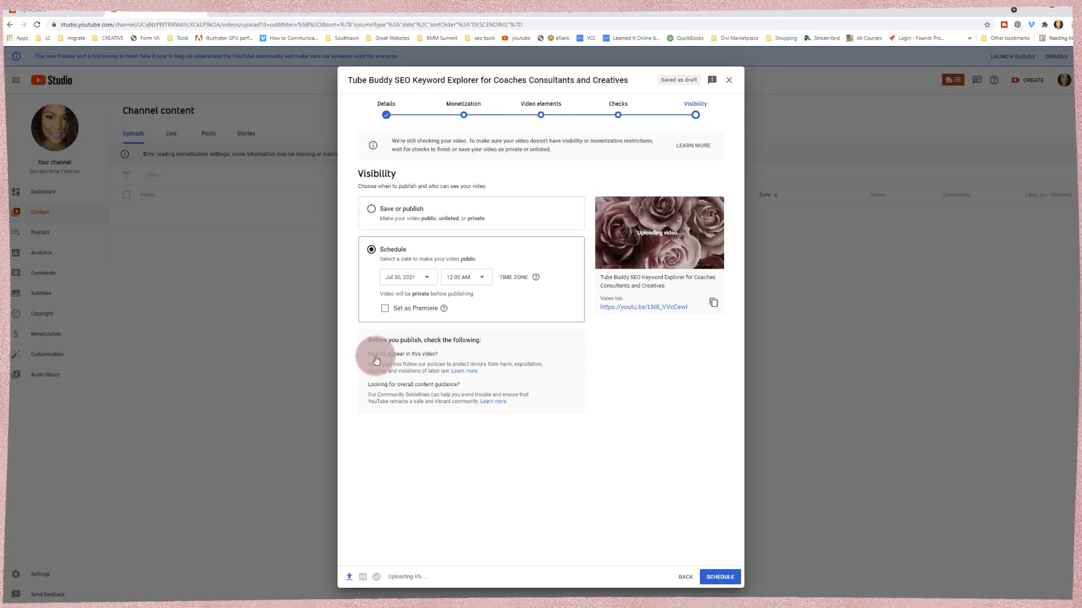
pyautogui.click(374, 211)
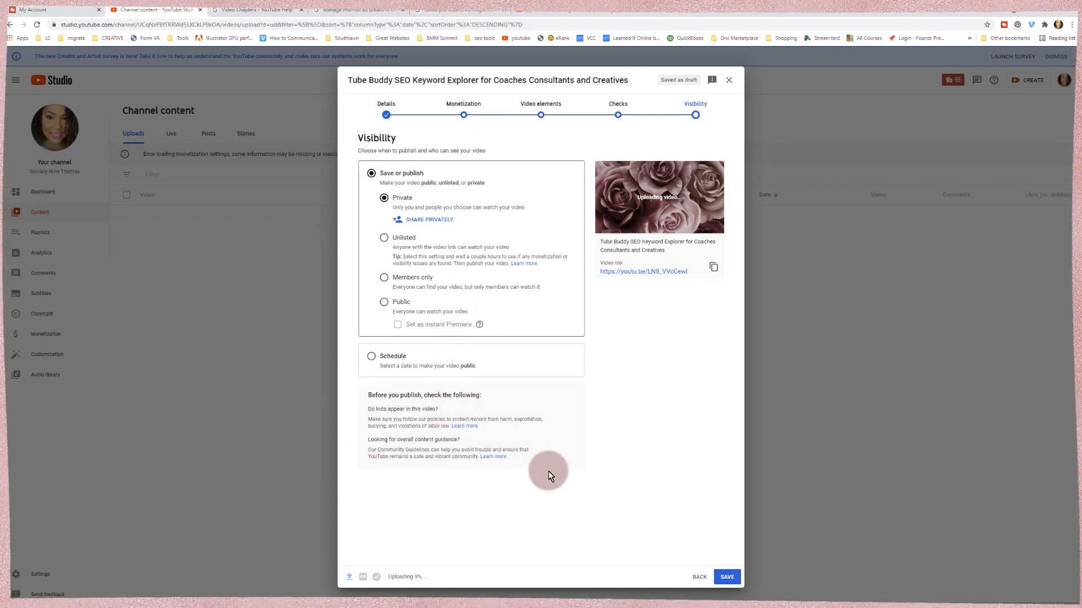
pyautogui.click(732, 577)
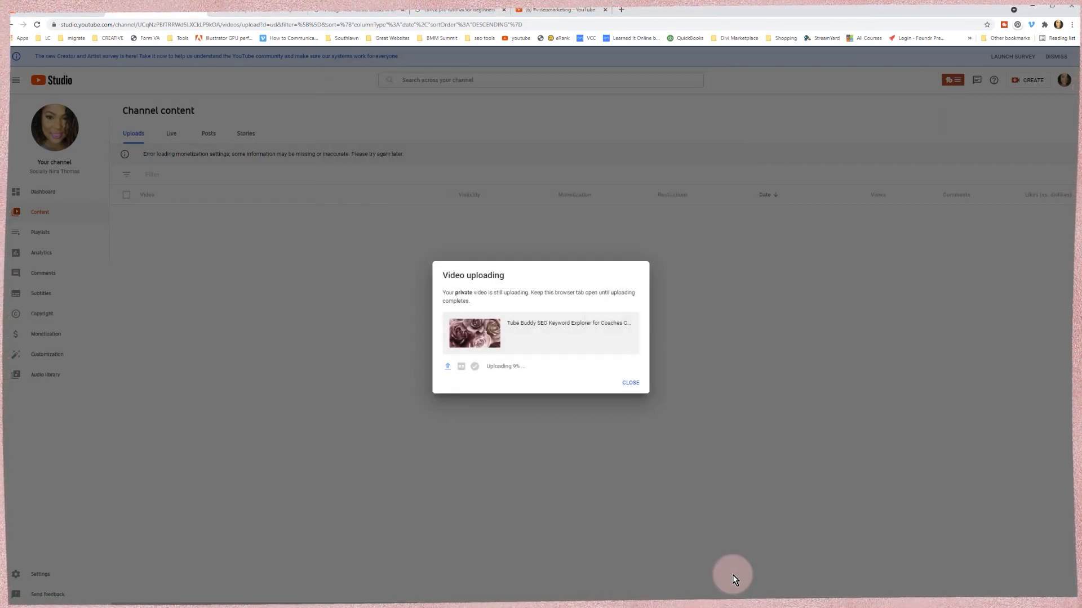
pyautogui.click(627, 387)
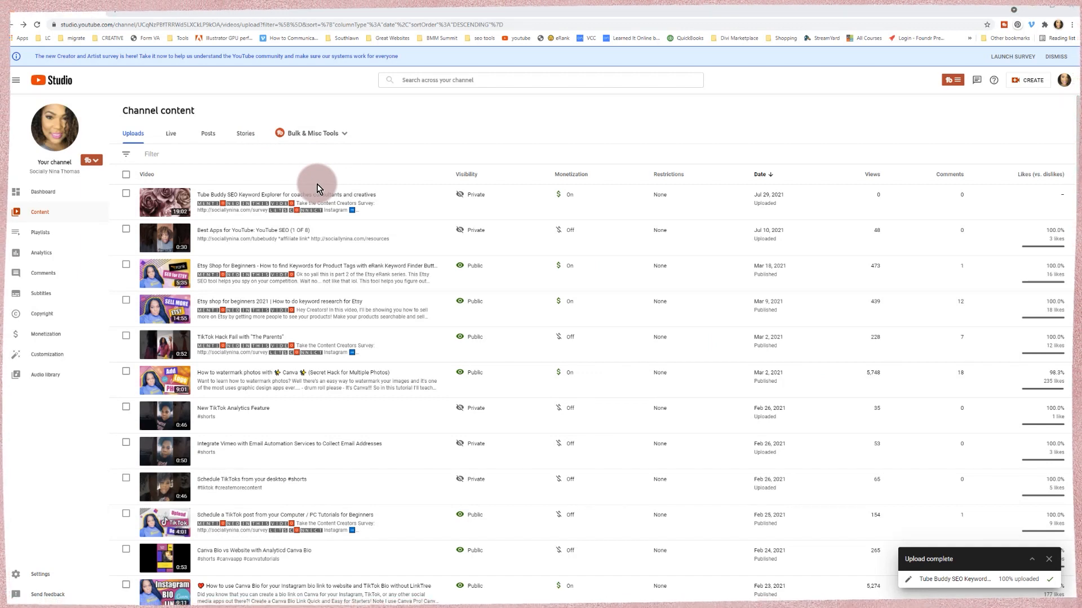
# - Open the details page of the uploaded Tube Buddy SEO Keyword Explorer video and dismiss the upload notice
pyautogui.moveTo(285, 203)
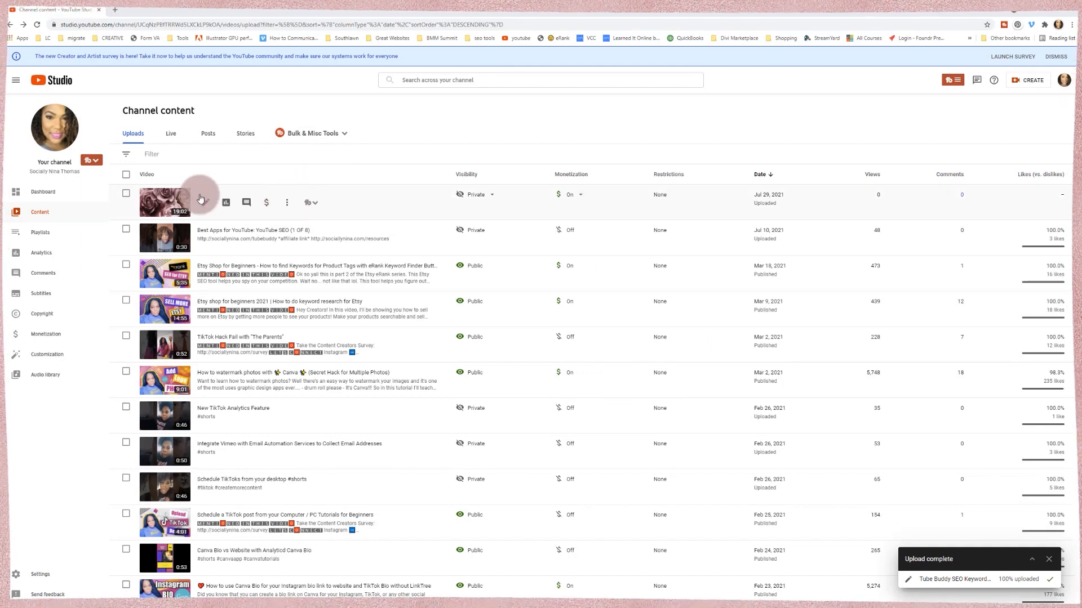
pyautogui.click(287, 205)
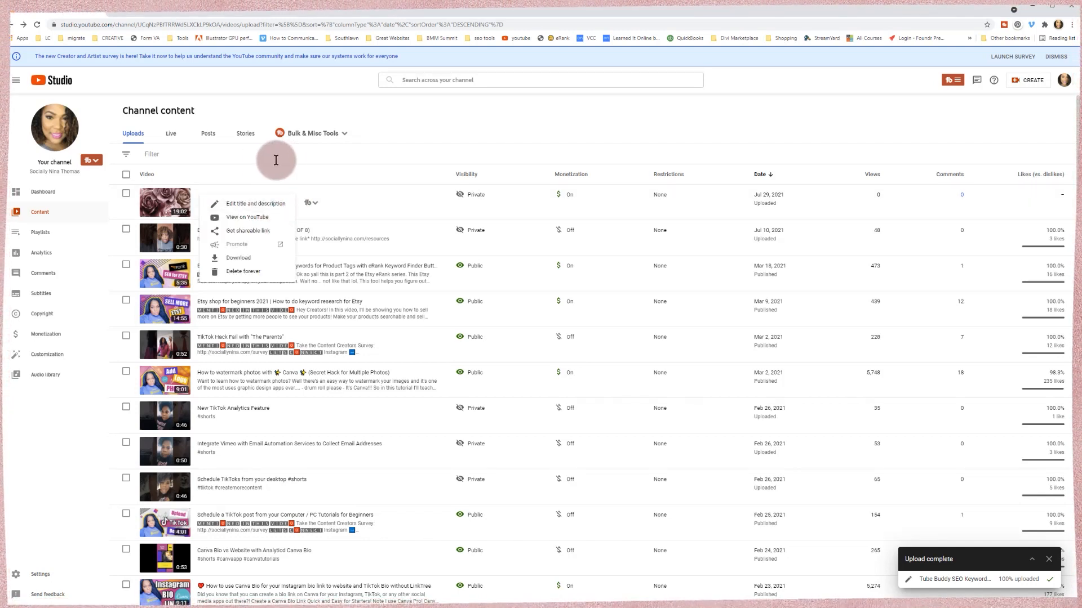
pyautogui.click(177, 201)
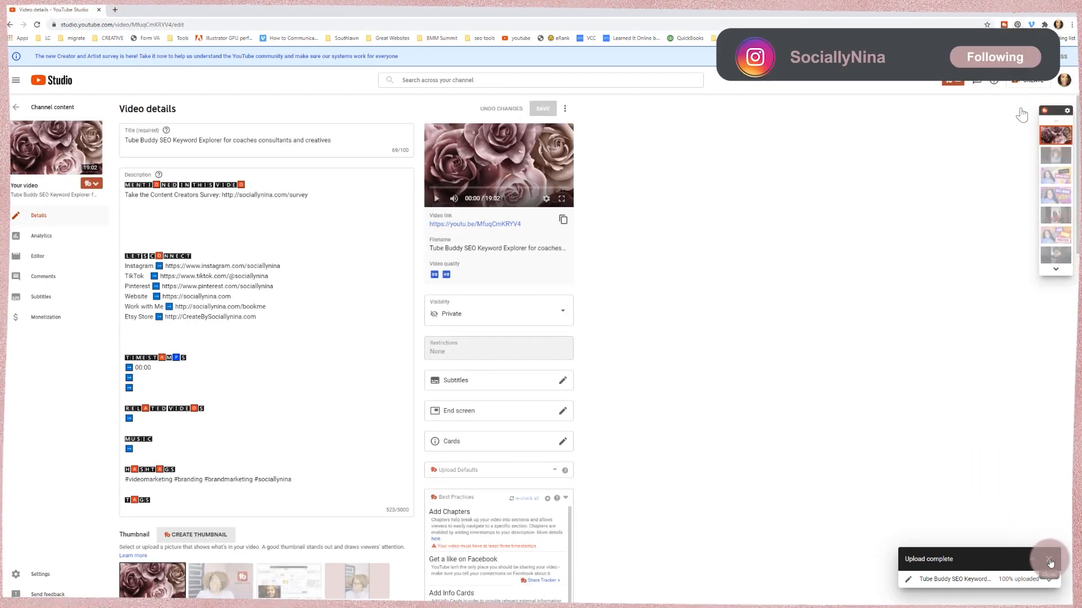
pyautogui.click(1050, 562)
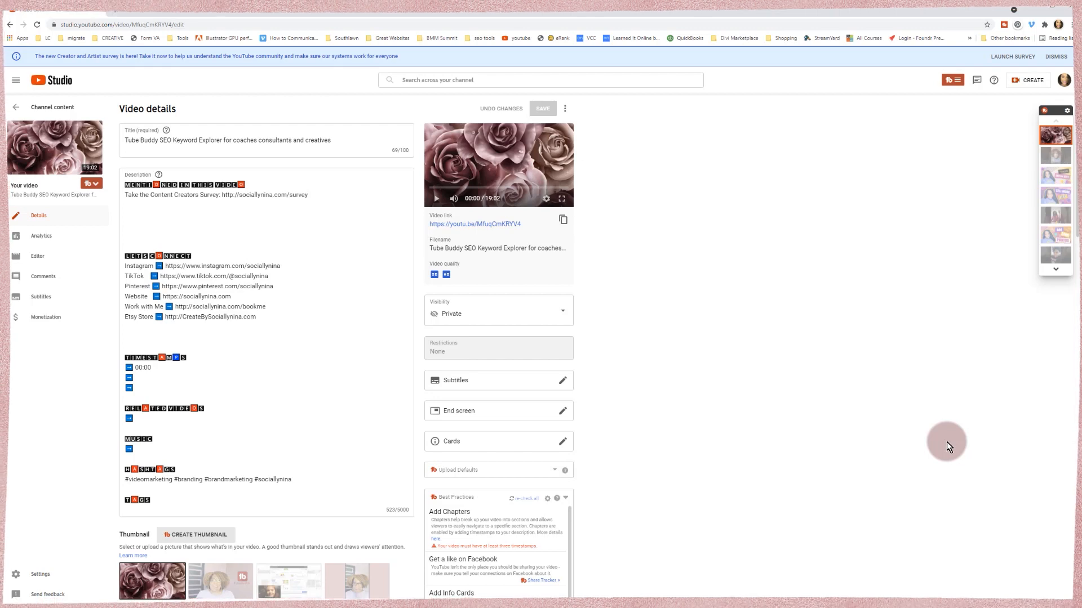
# - Review TubeBuddy's Best Practices checklist for the video, from adding chapters down to adding tags to the title
pyautogui.scroll(-2, 672, 446)
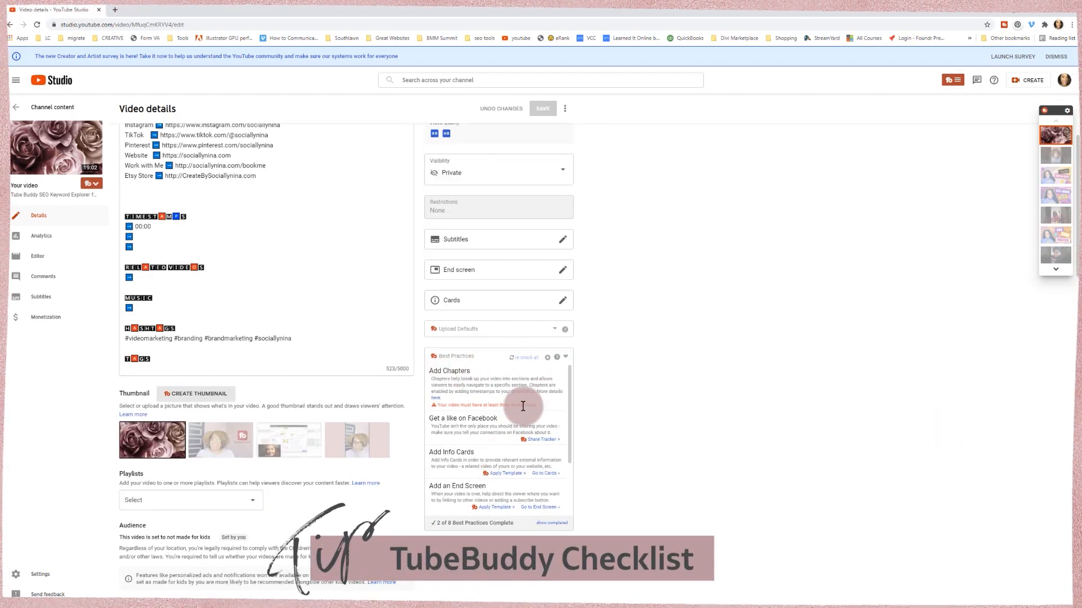
pyautogui.moveTo(570, 375)
pyautogui.mouseDown()
pyautogui.moveTo(567, 441)
pyautogui.moveTo(570, 361)
pyautogui.mouseUp()
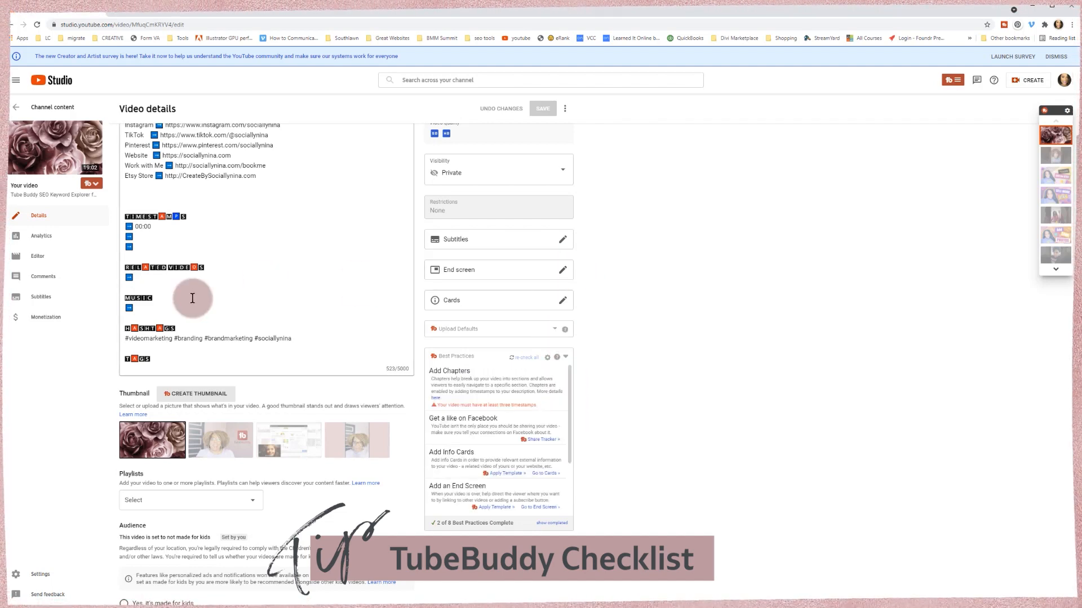
pyautogui.scroll(2, 194, 302)
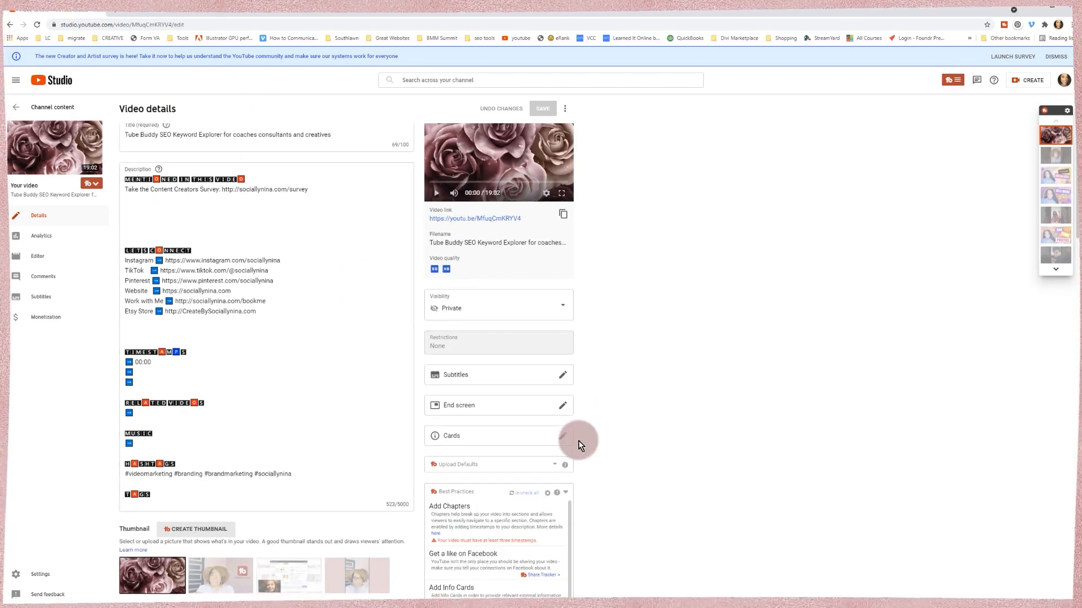
pyautogui.scroll(-4, 580, 445)
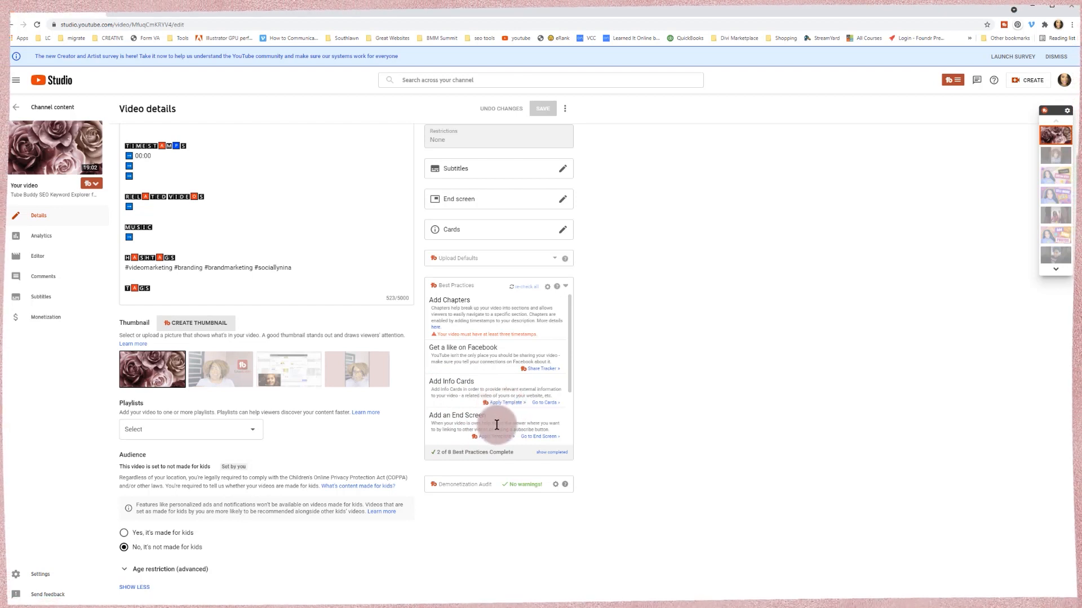
pyautogui.scroll(-1, 496, 425)
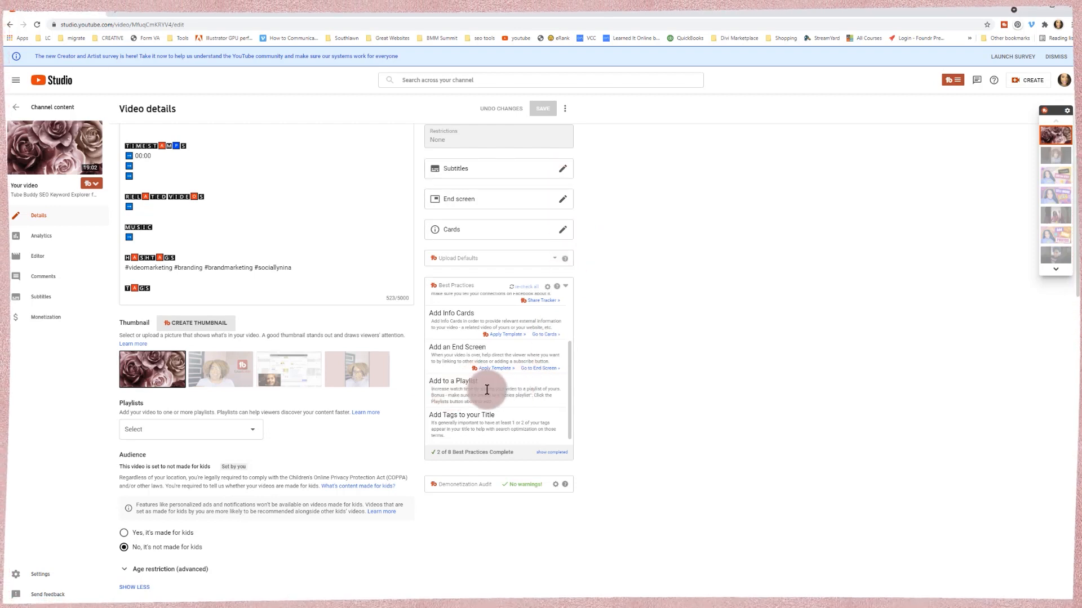
pyautogui.scroll(-1, 478, 422)
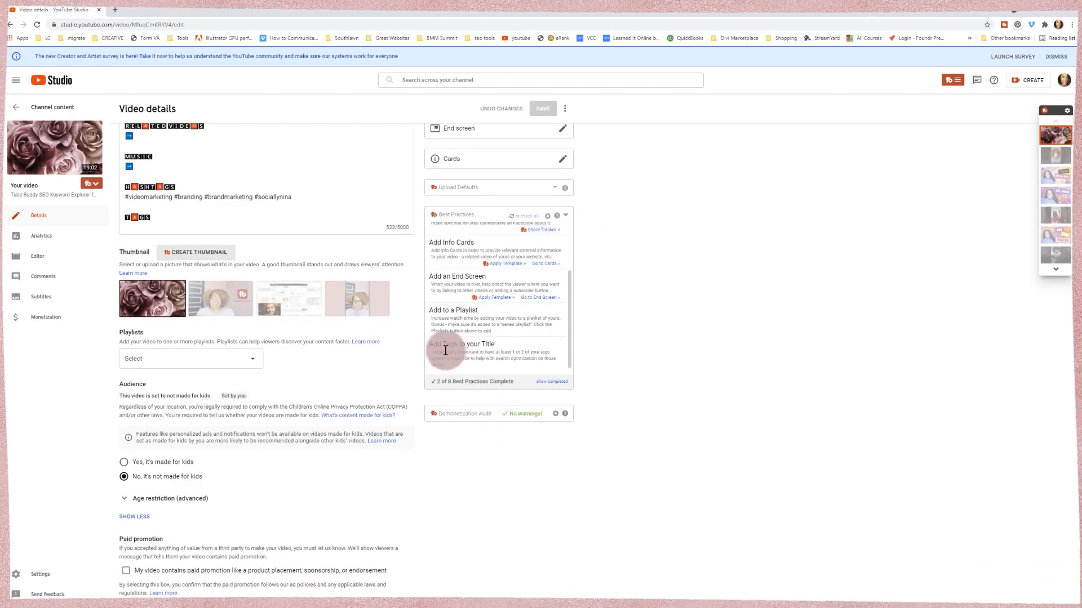
pyautogui.scroll(1, 493, 421)
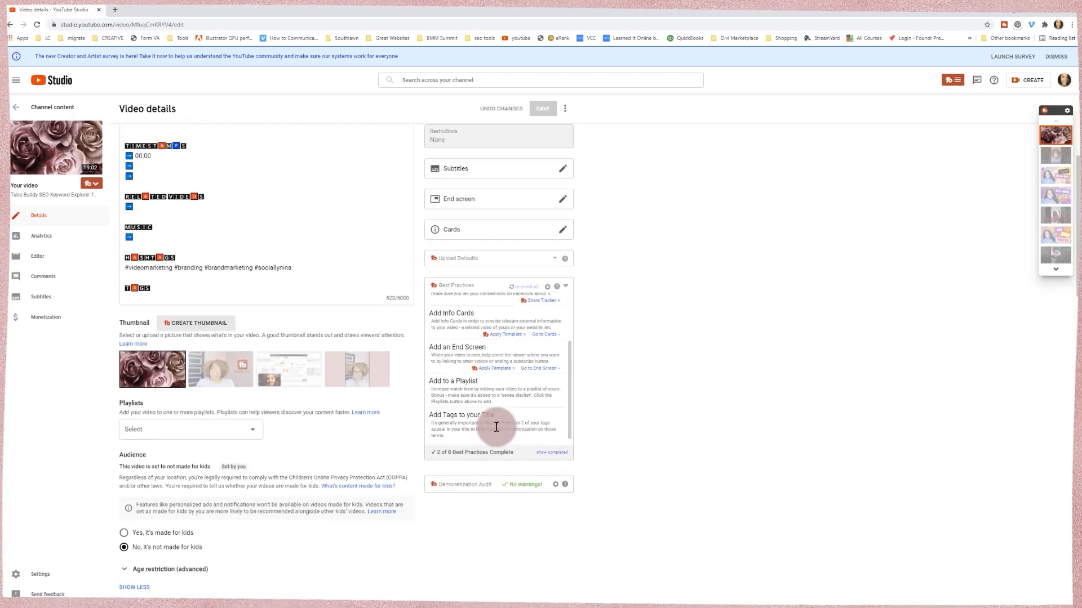
pyautogui.scroll(-1, 498, 429)
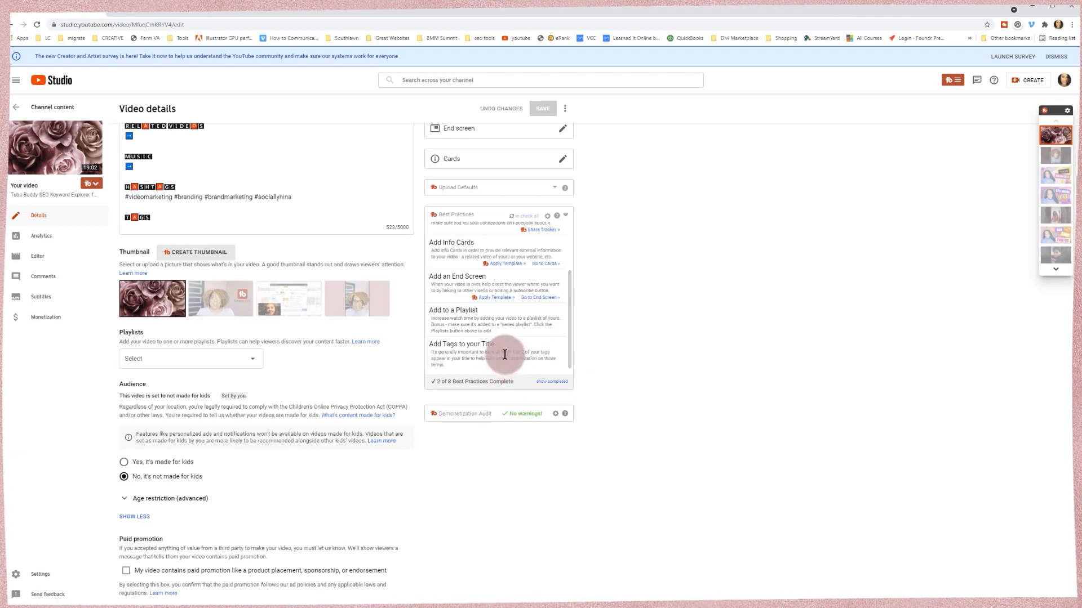
# - Go back to the start of the Best Practices checklist and re-check all of its items
pyautogui.moveTo(570, 298); pyautogui.dragTo(570, 221)
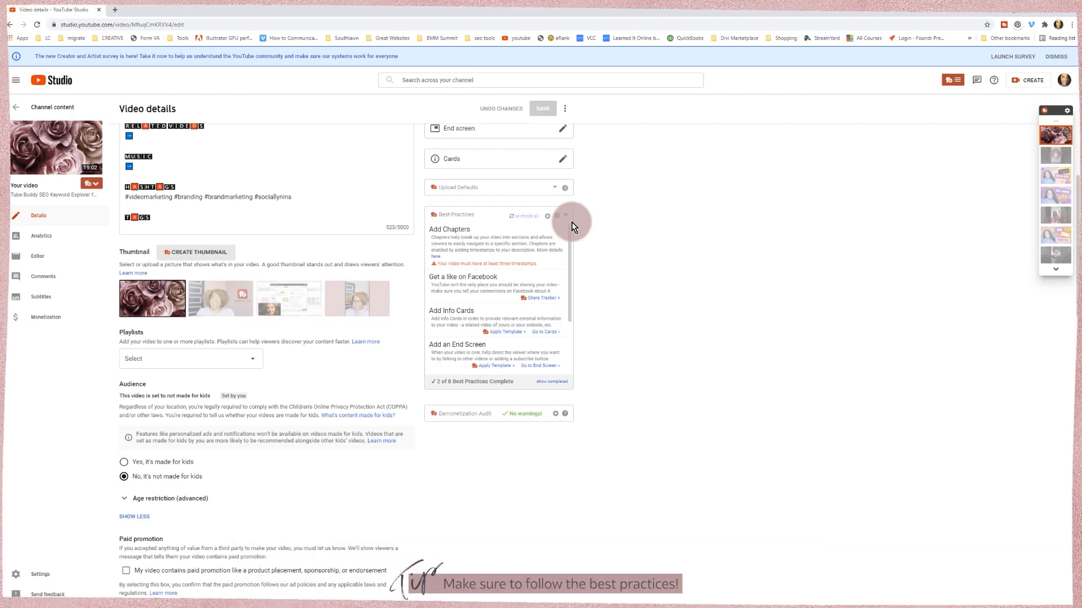
pyautogui.click(536, 217)
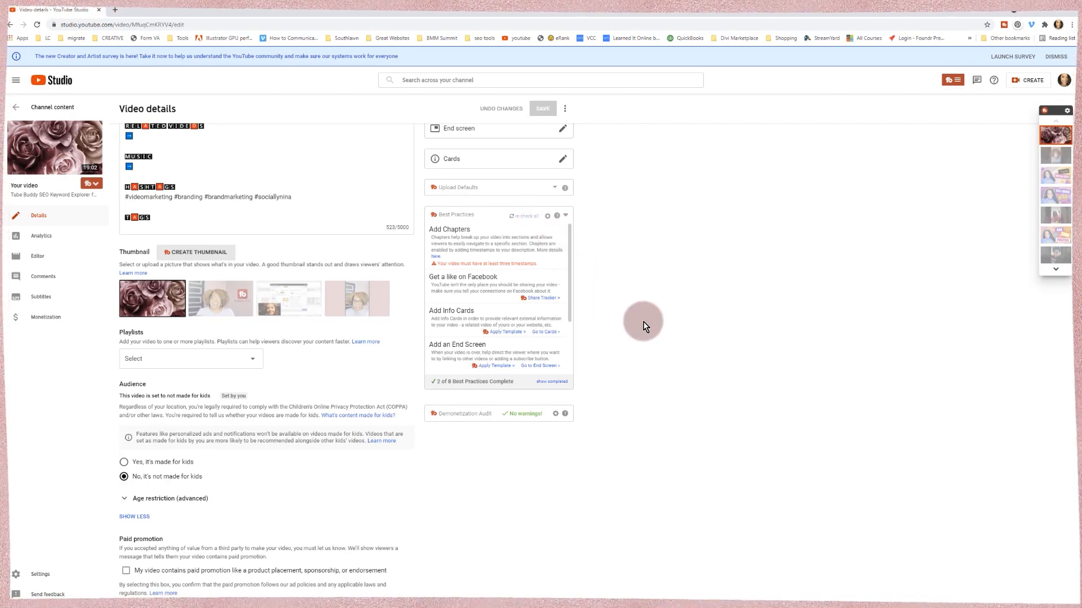
# - Add the description timestamps "00:00 TubeBuddy SEO" and "01:01 Blah Blah", and re-check the best practices
pyautogui.scroll(-1, 661, 327)
pyautogui.scroll(3, 661, 327)
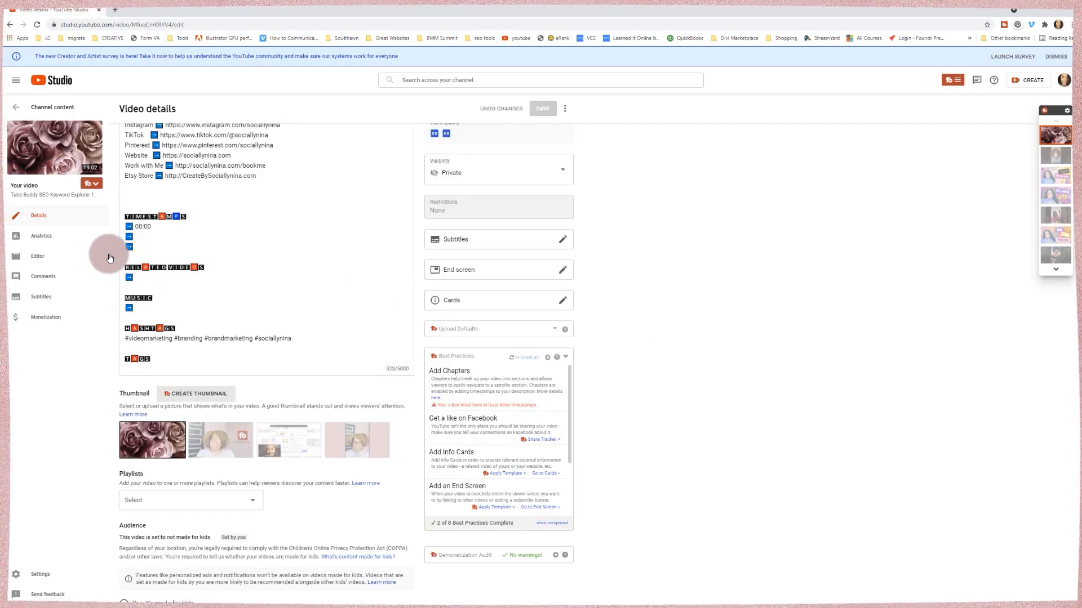
pyautogui.moveTo(160, 228)
pyautogui.mouseDown()
pyautogui.moveTo(135, 228)
pyautogui.moveTo(165, 229)
pyautogui.mouseUp()
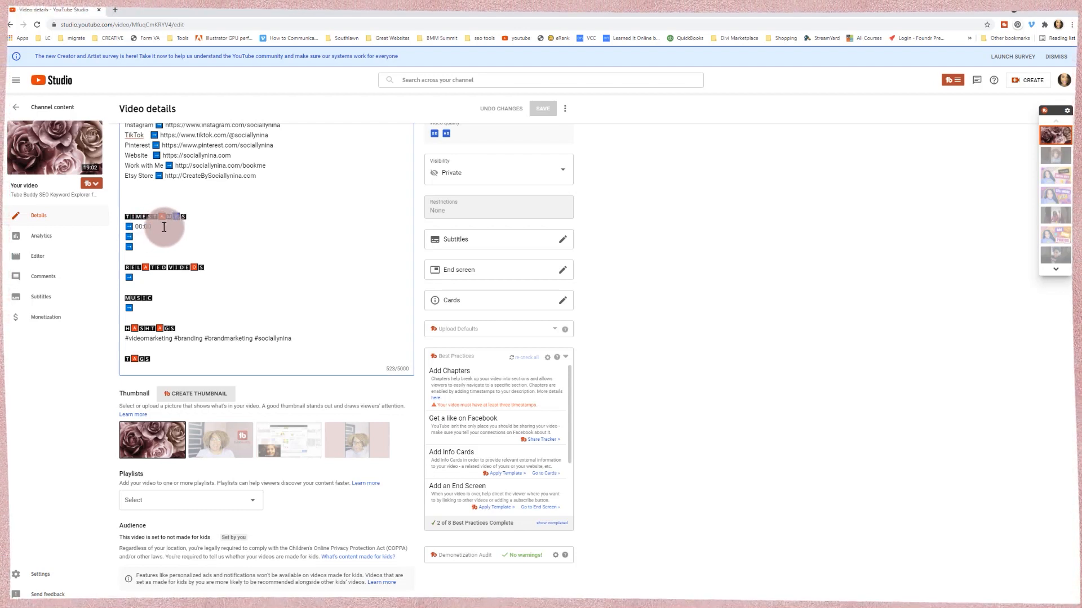
pyautogui.write('TubeBu')
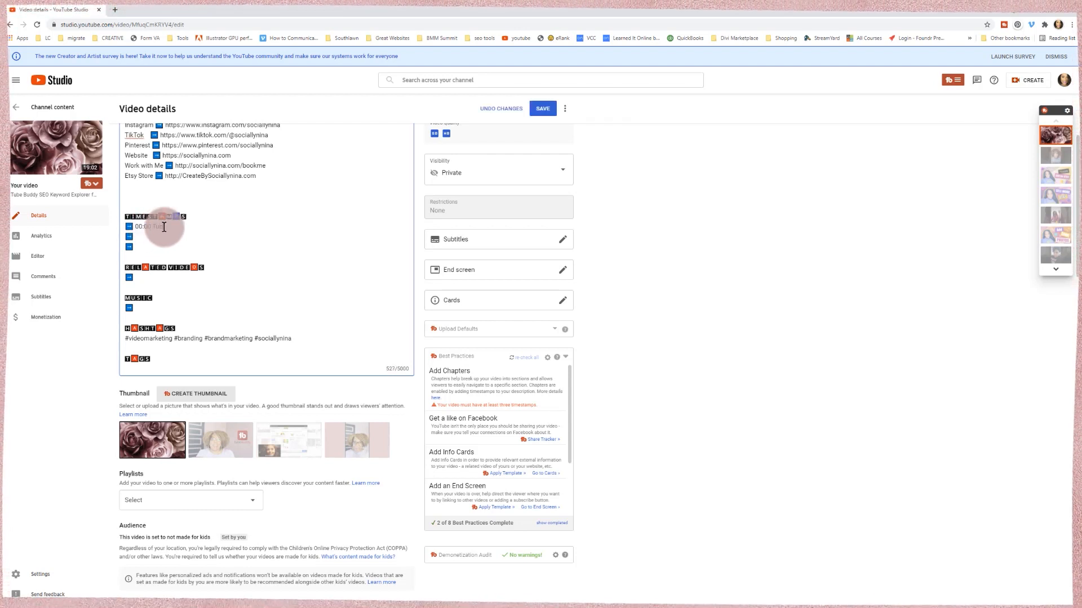
pyautogui.write('ddy SEO ➡01:01 ')
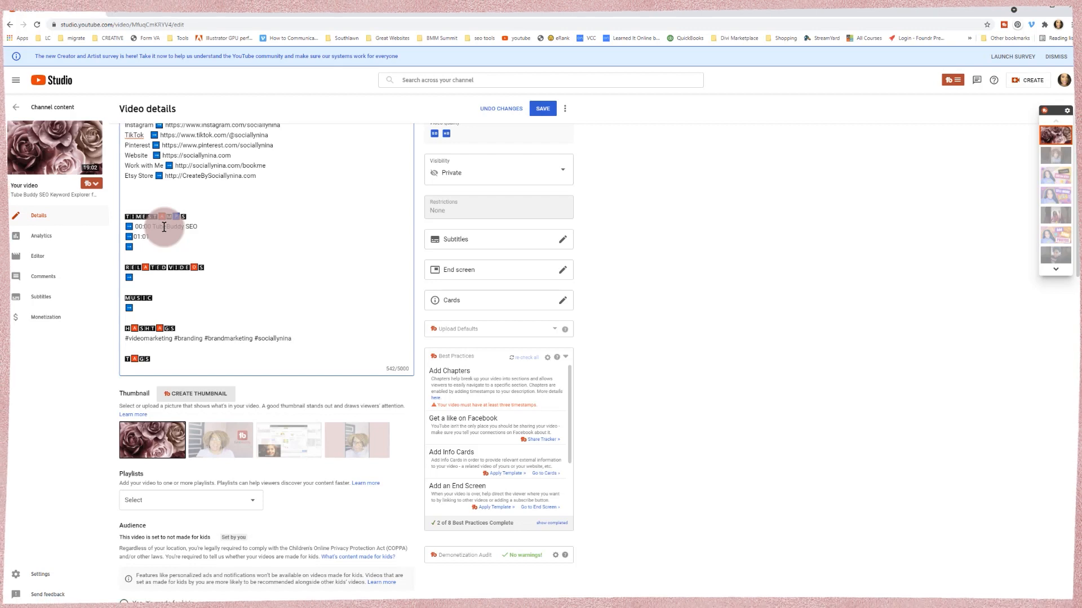
pyautogui.write('Blah Blah')
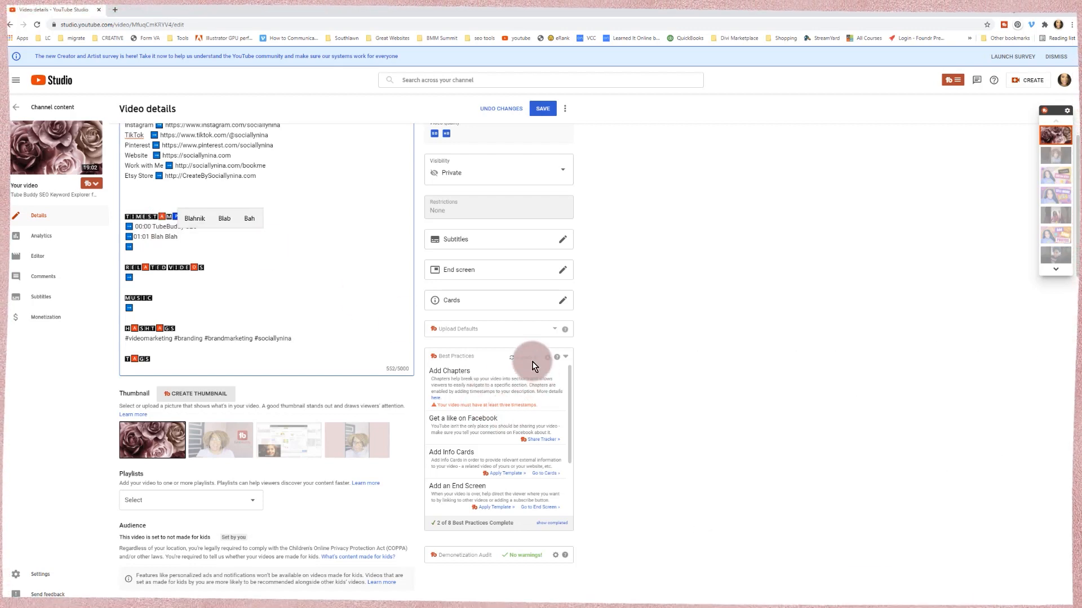
pyautogui.click(531, 362)
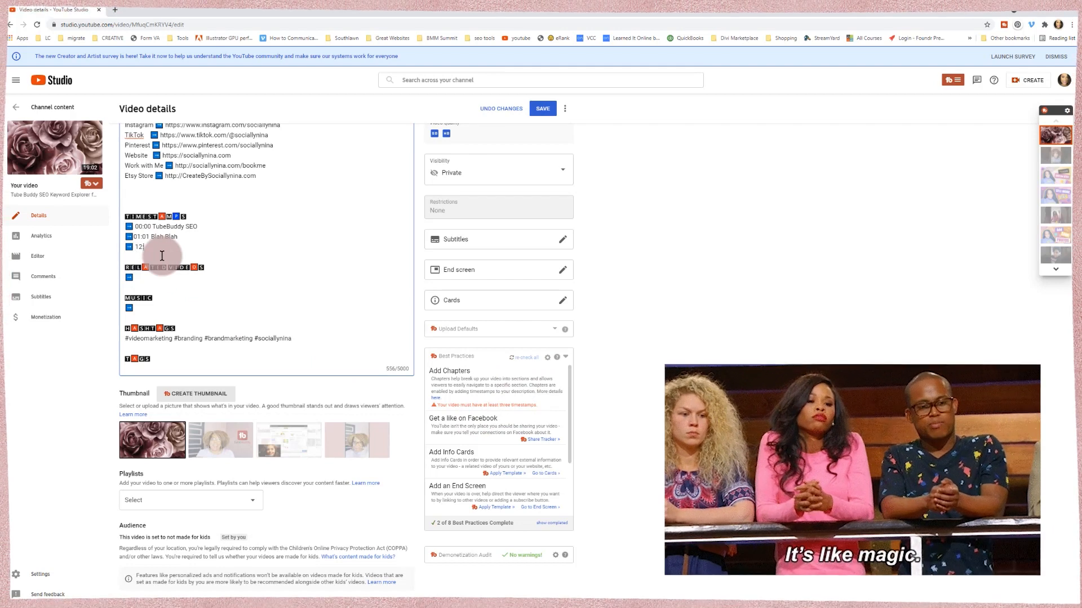
# - Add the third description timestamp "12:13 This is the last one" and re-check the best practices
pyautogui.write('12:13 This ')
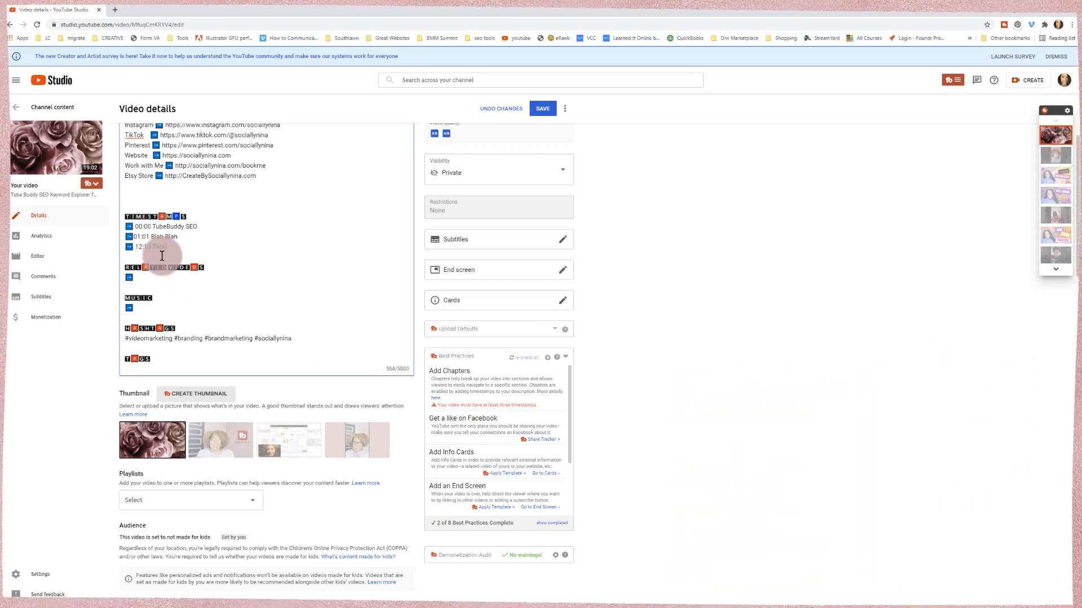
pyautogui.write('is the last one')
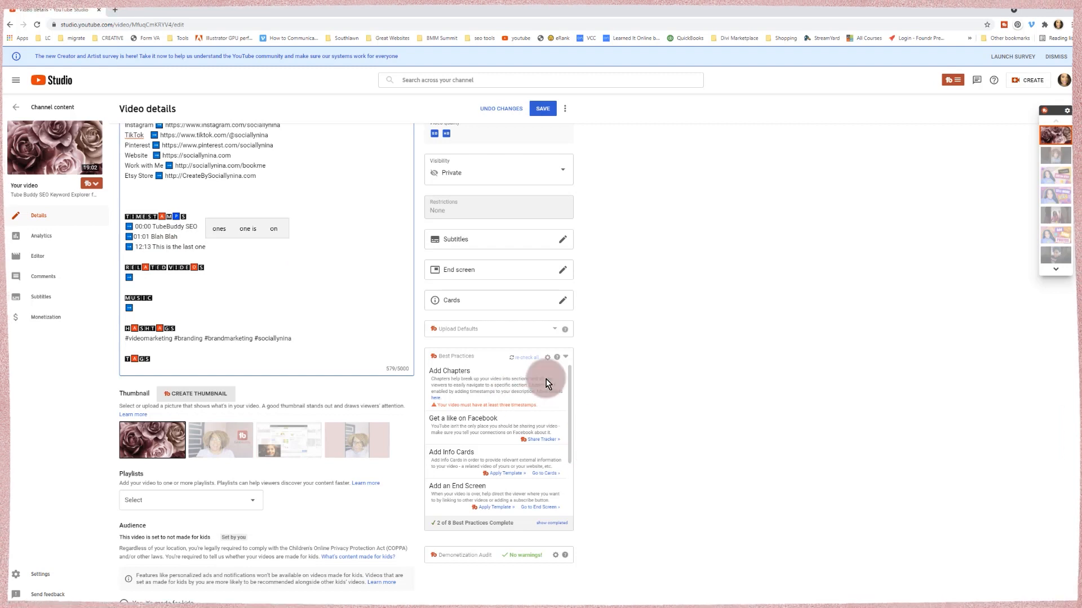
pyautogui.click(534, 363)
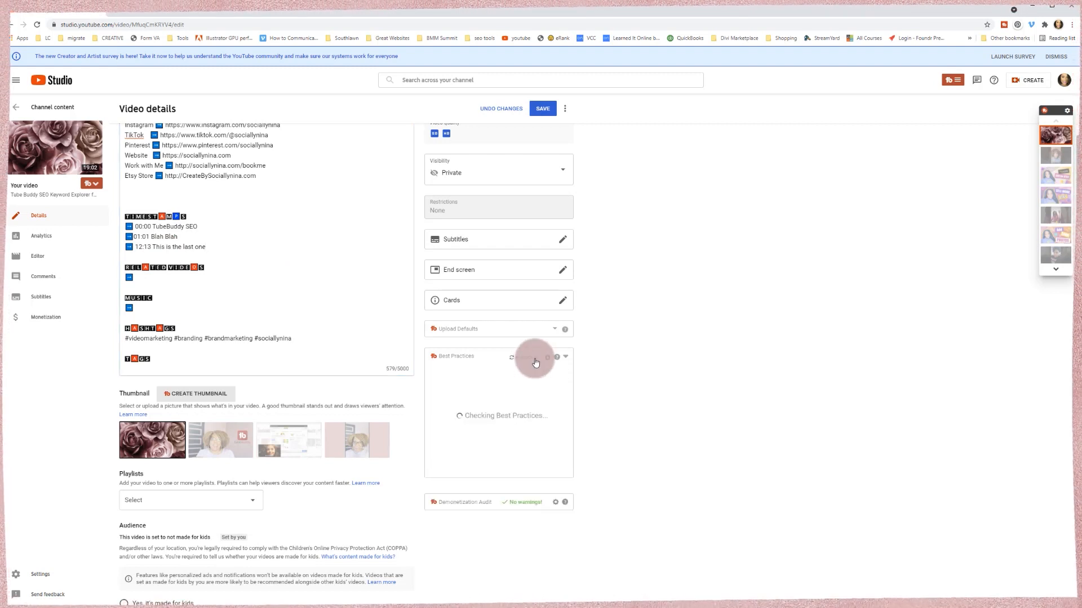
# - Open TubeBuddy's Best Practices Setup, look through the YouTube best practices and view the Checklist Template page
pyautogui.scroll(-1, 473, 377)
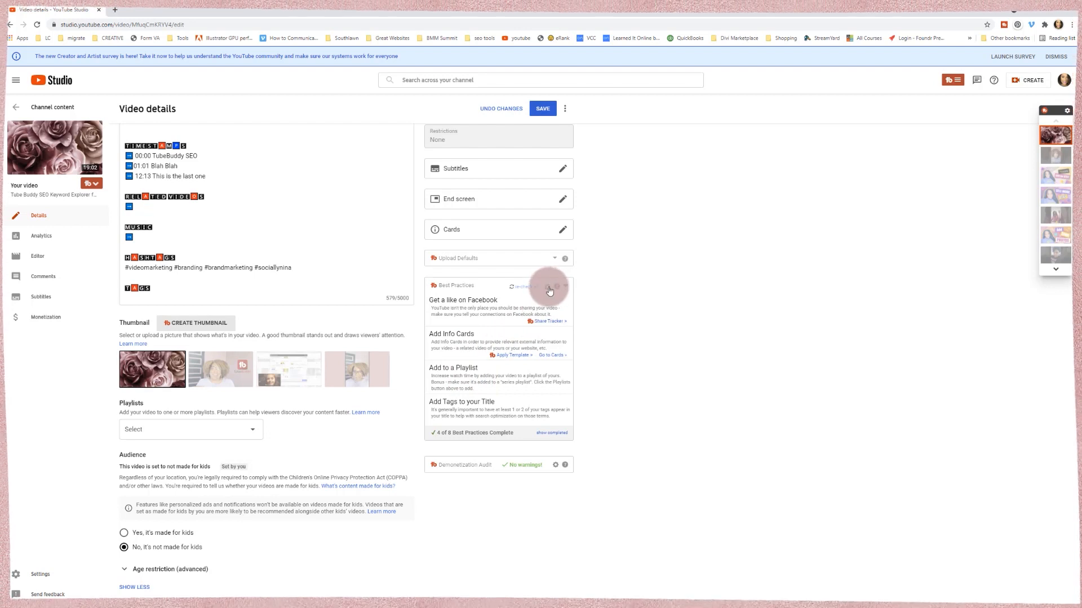
pyautogui.click(548, 287)
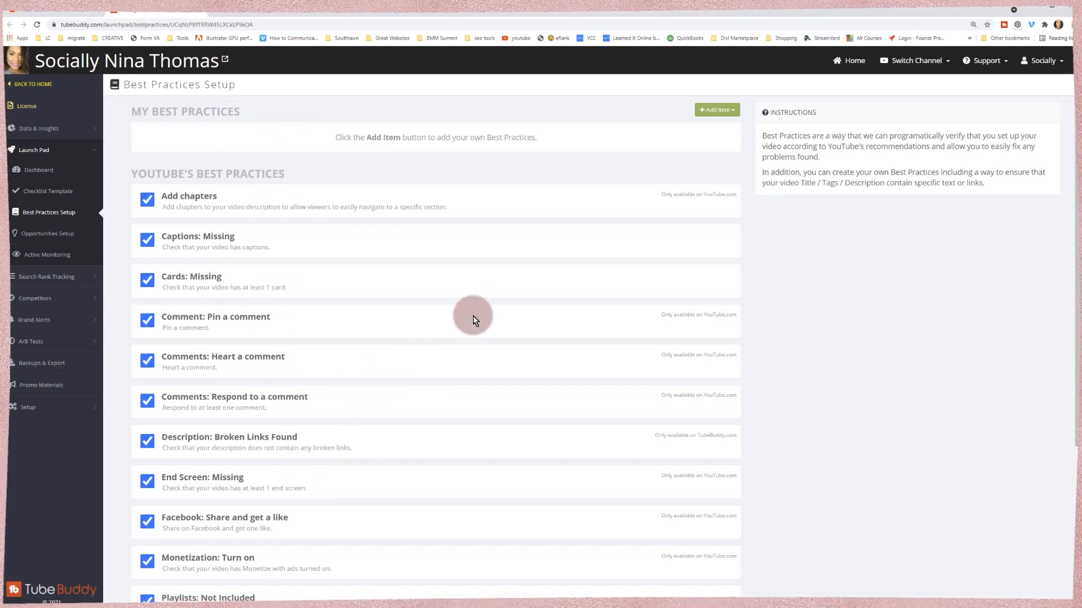
pyautogui.scroll(-4, 474, 310)
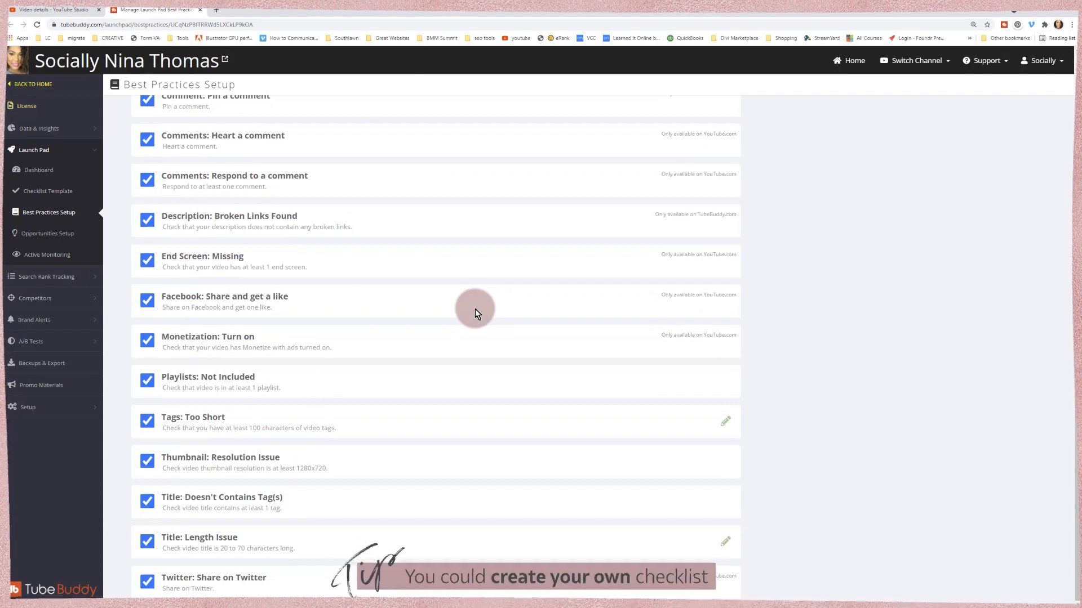
pyautogui.click(50, 195)
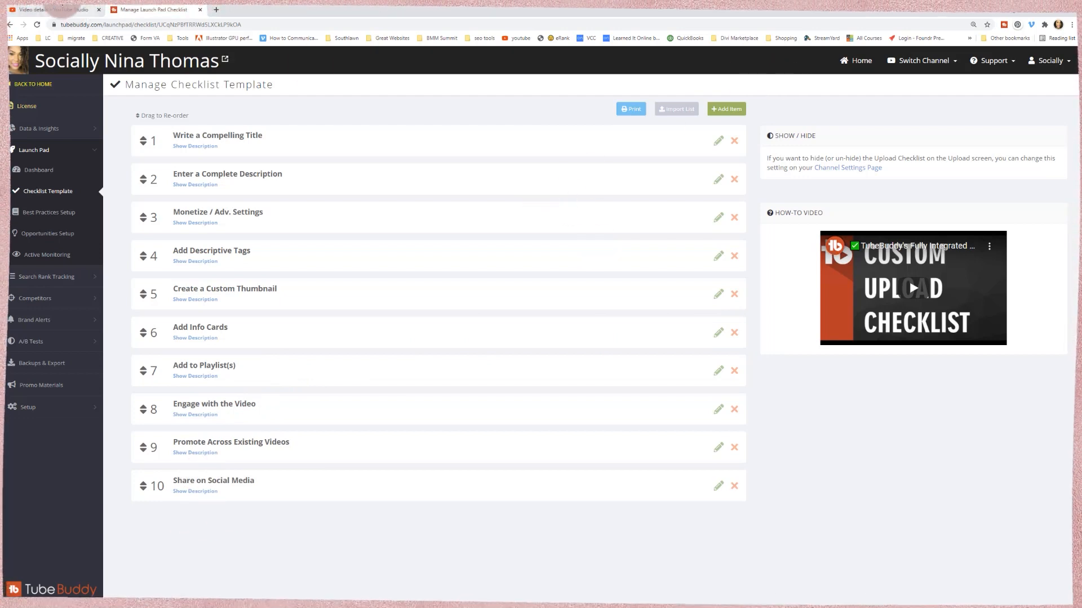
# - Return to the video details in YouTube Studio, collapse the Best Practices checklist and show it again
pyautogui.click(56, 11)
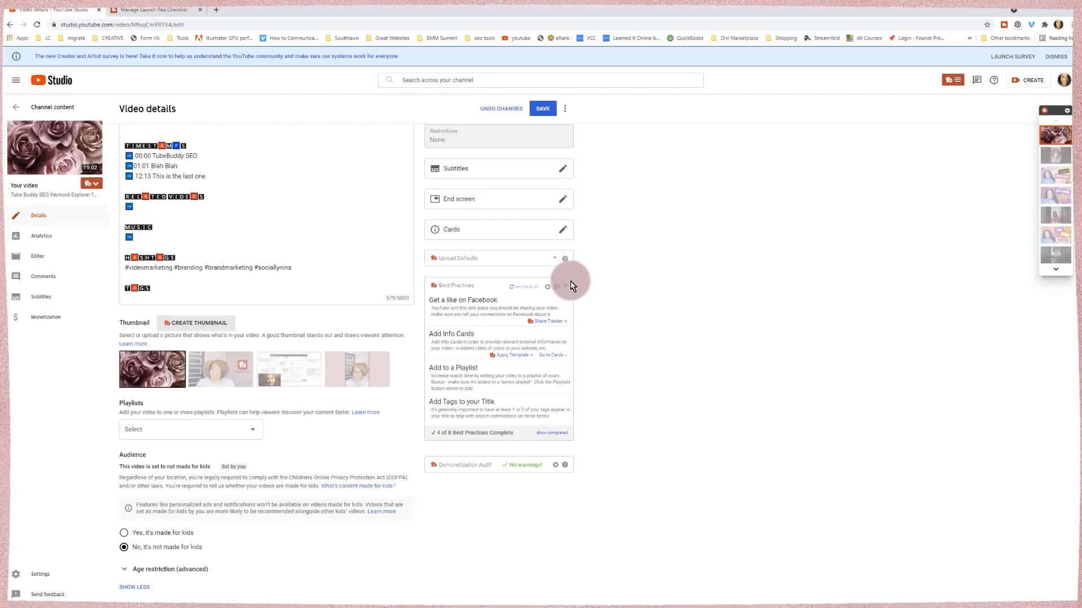
pyautogui.click(567, 288)
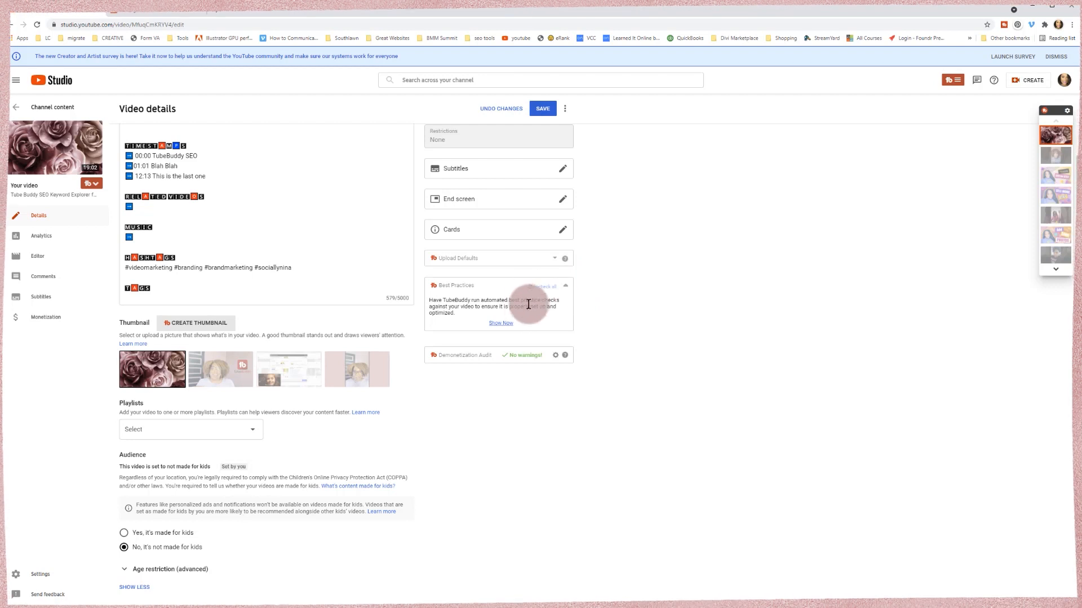
pyautogui.click(502, 325)
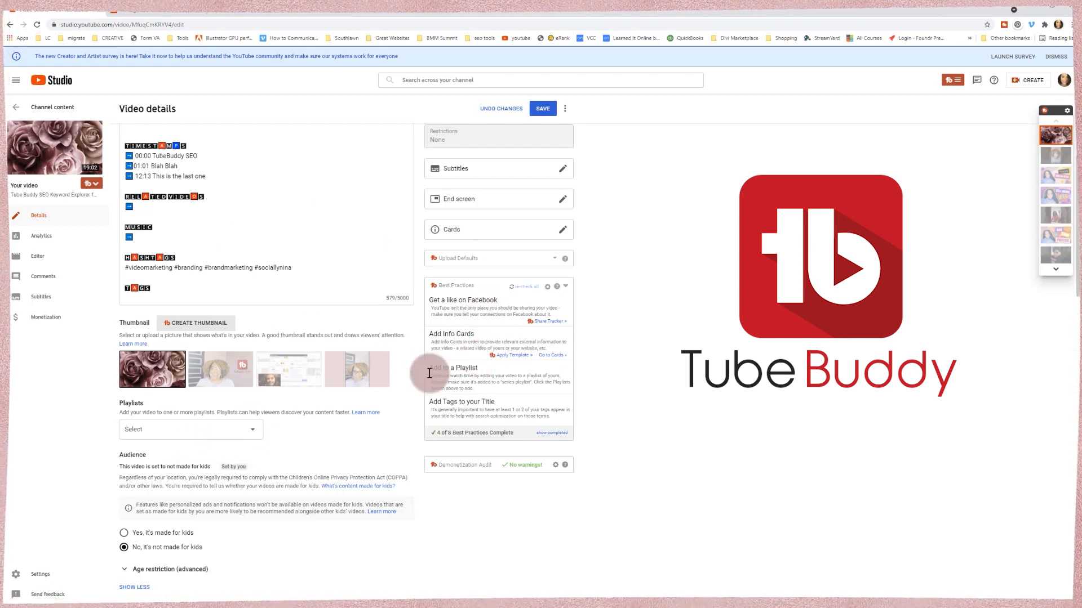
# - Add the video to the TubeBuddy Tutorials playlist and close the playlist selection
pyautogui.click(196, 432)
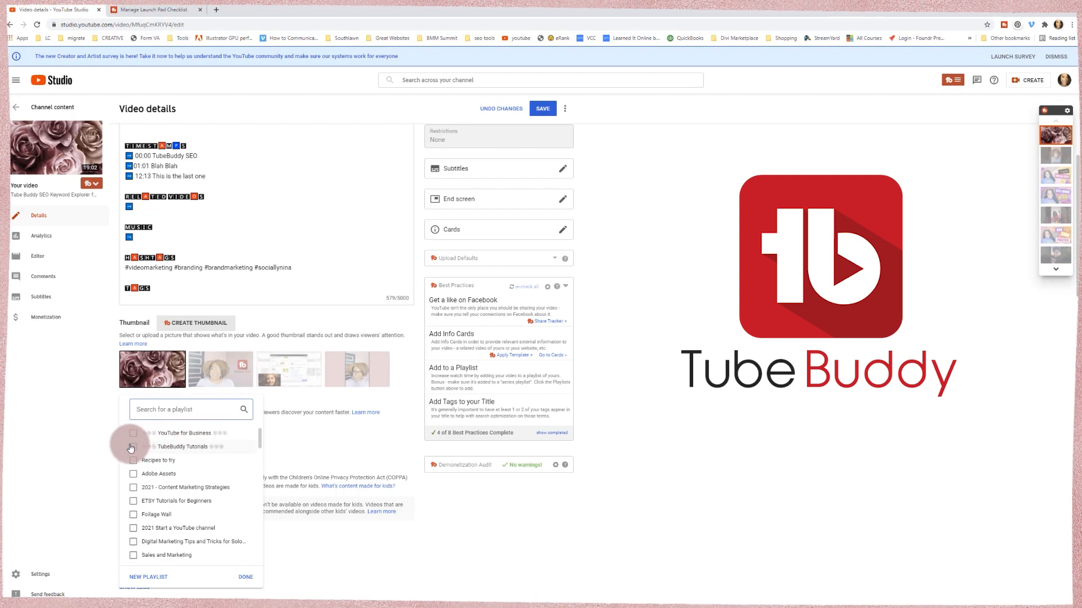
pyautogui.click(133, 448)
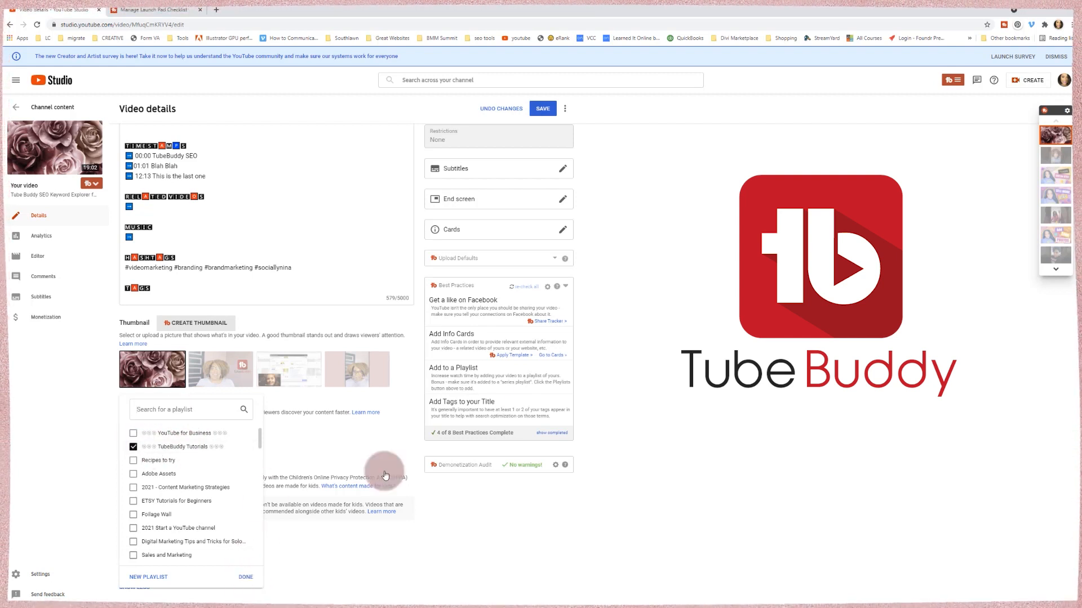
pyautogui.click(532, 291)
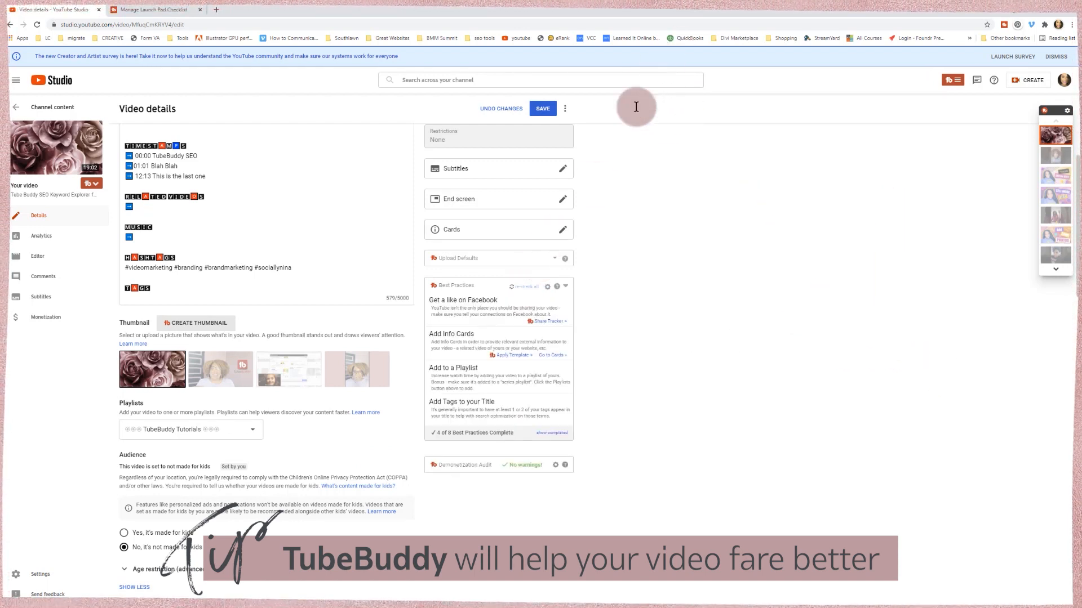
# - Change the video's visibility to Schedule for Jul 30, 2021 at 12:00 AM and confirm the choice
pyautogui.scroll(4, 648, 225)
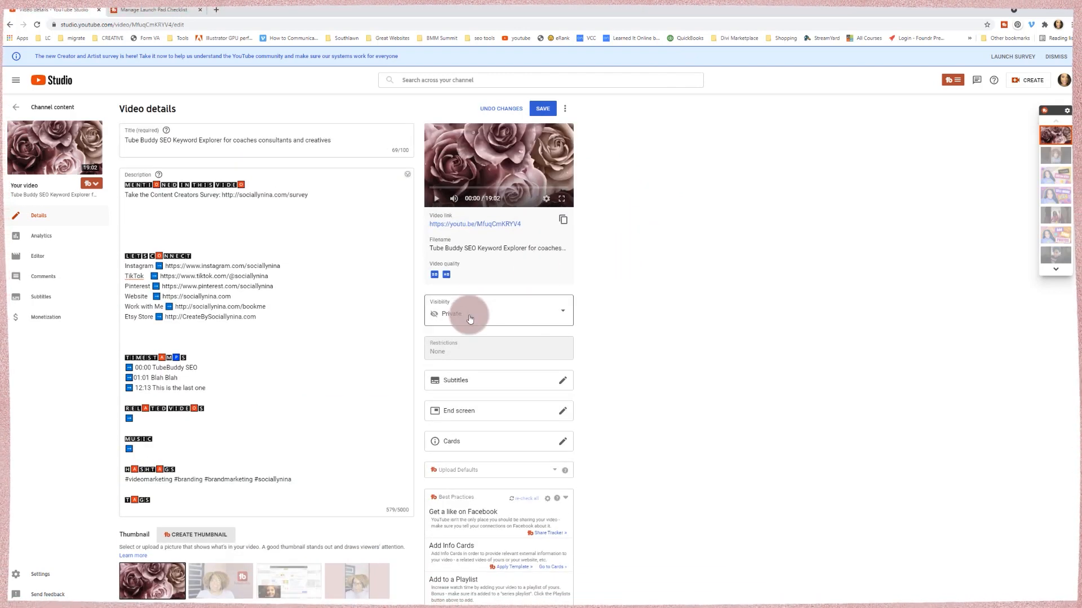
pyautogui.click(472, 313)
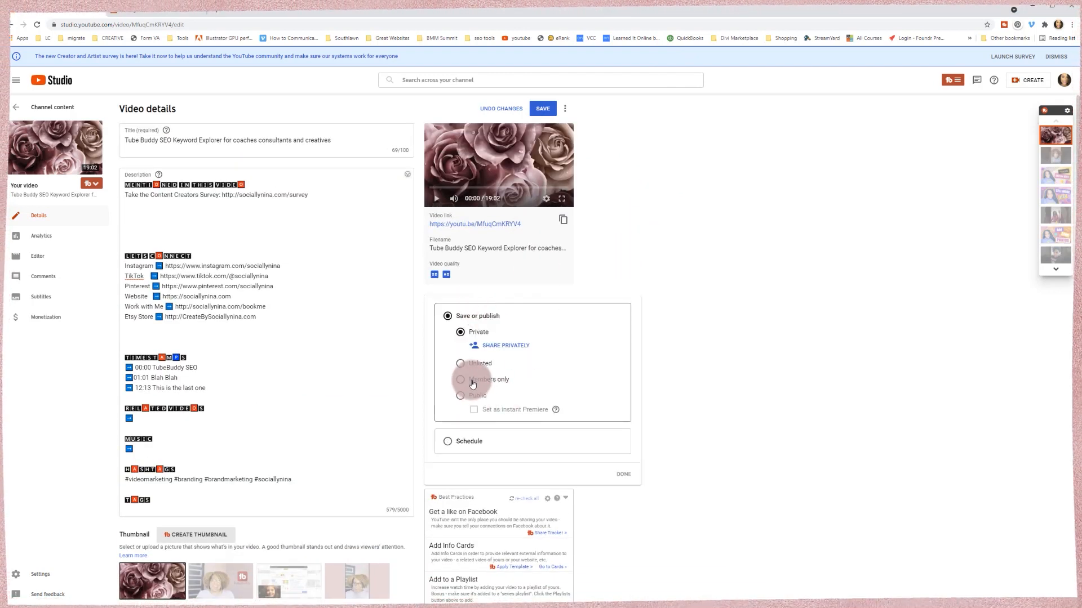
pyautogui.click(521, 449)
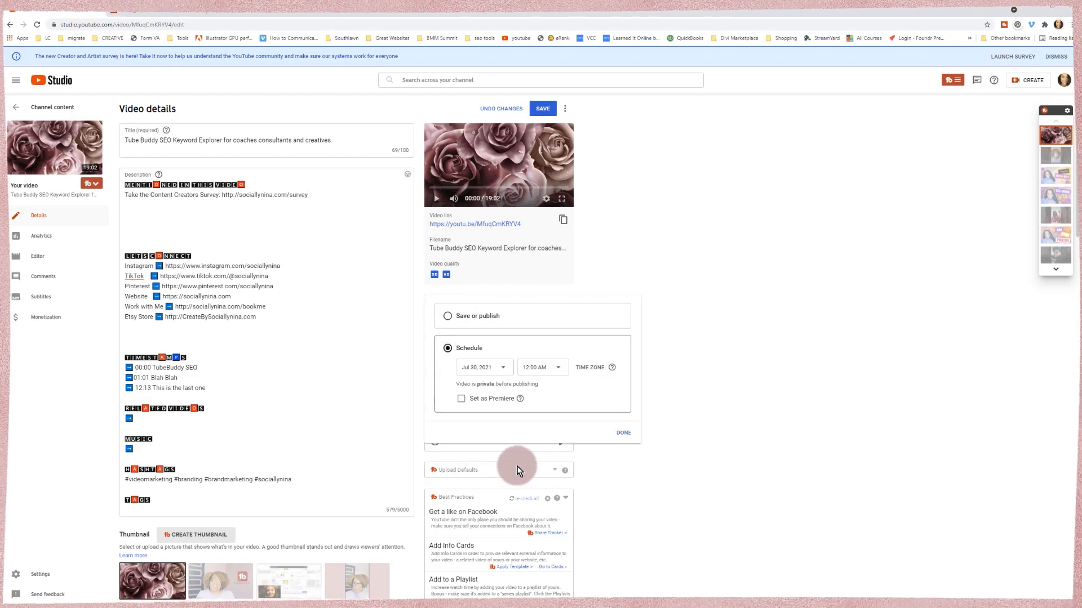
pyautogui.click(631, 438)
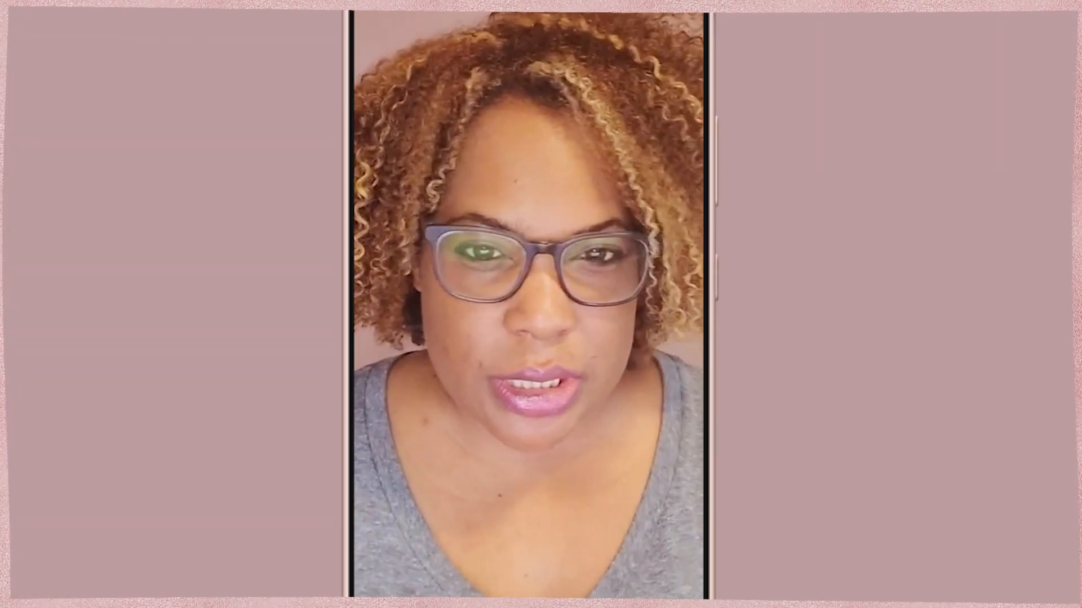